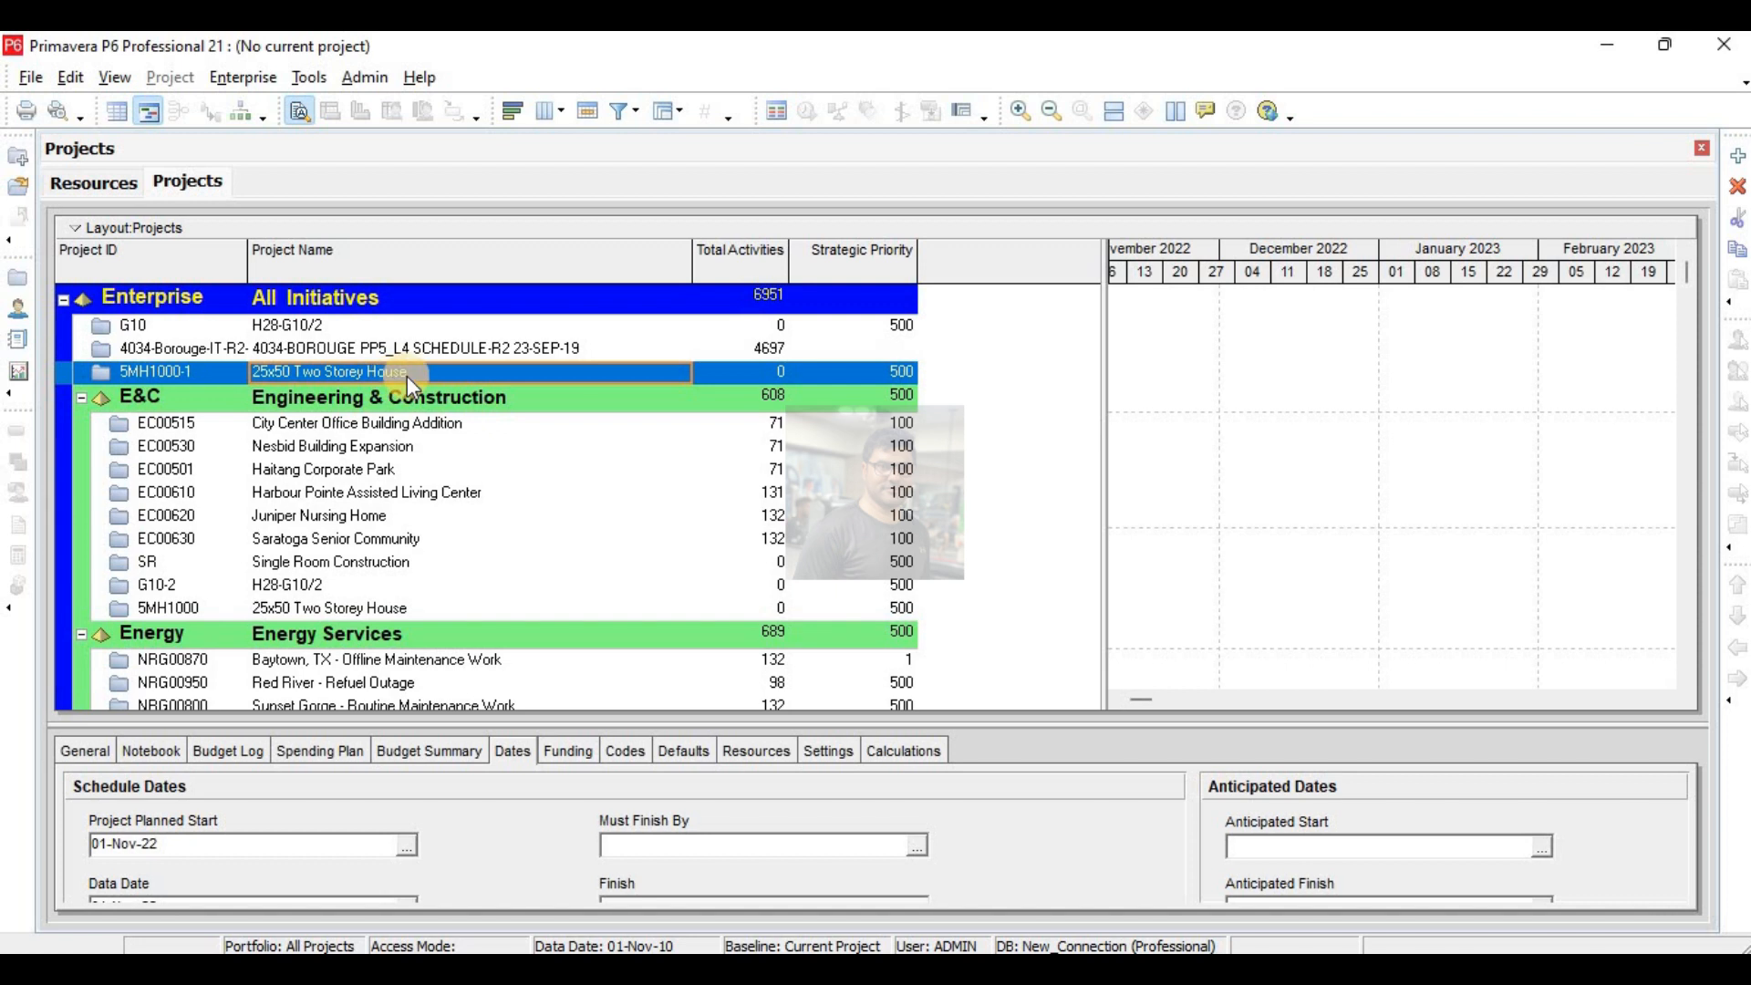
- Create a new project named "Duration Types", keeping the default project ID and remaining settings
{"action": "left_click", "coordinate": [1738, 157]}
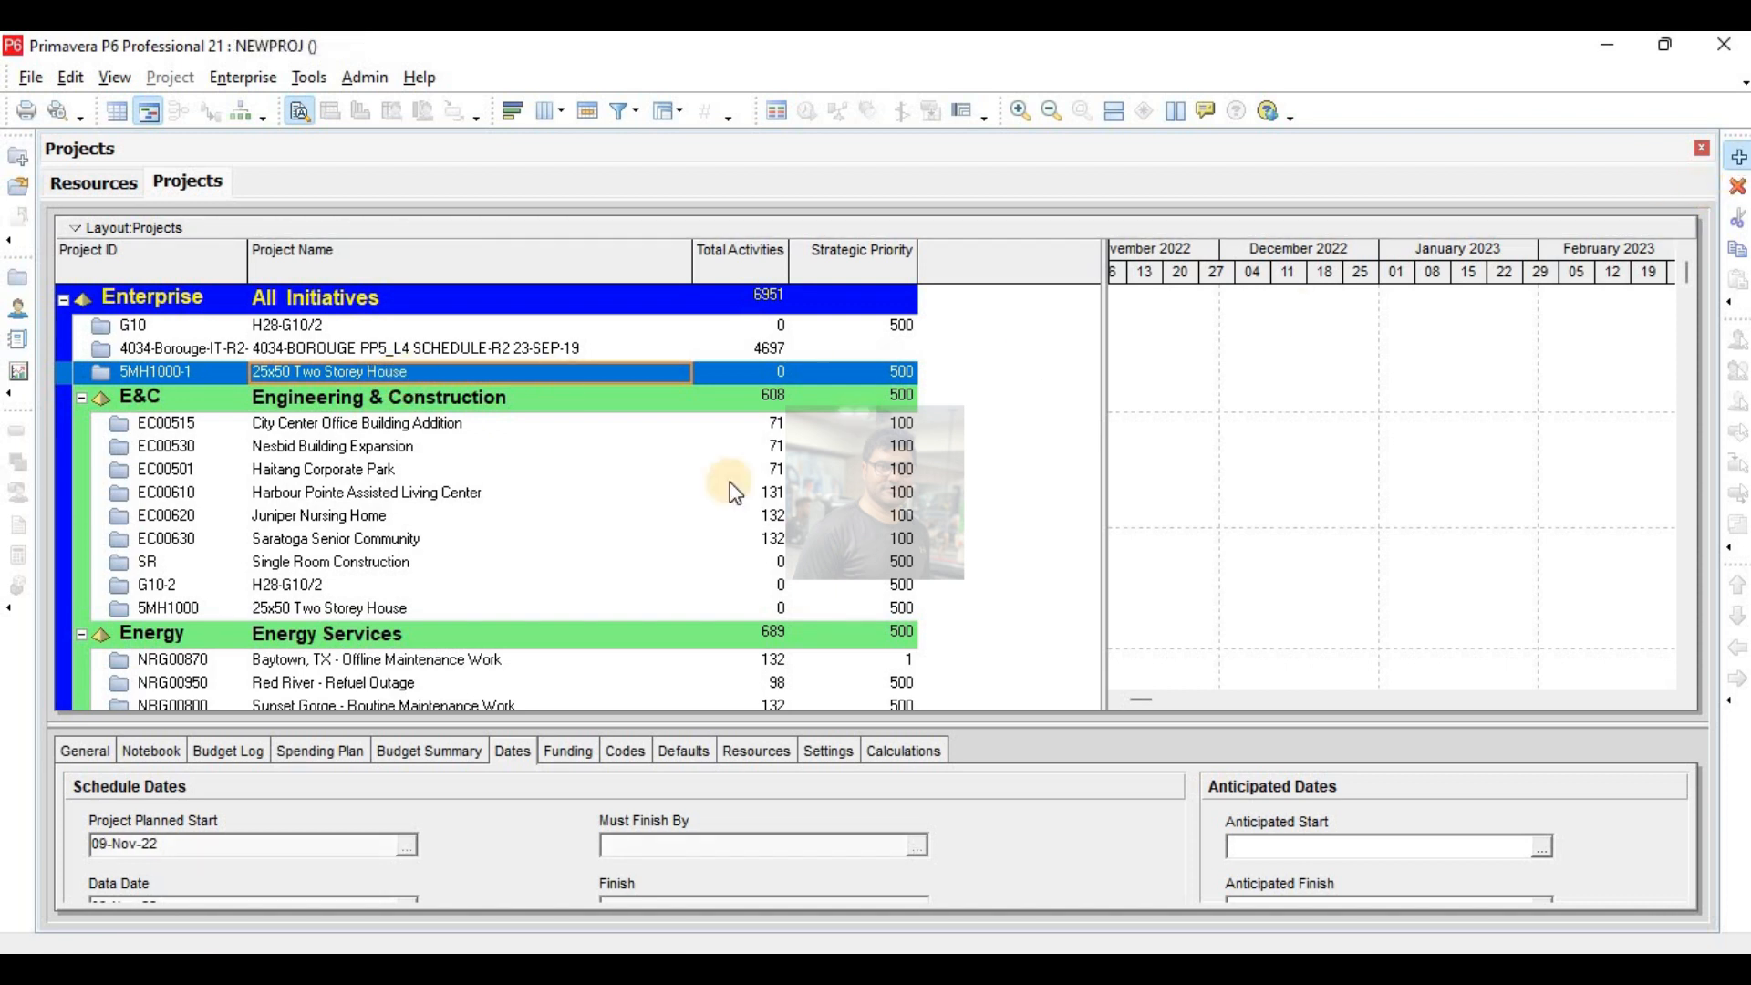
{"action": "left_click", "coordinate": [1008, 727]}
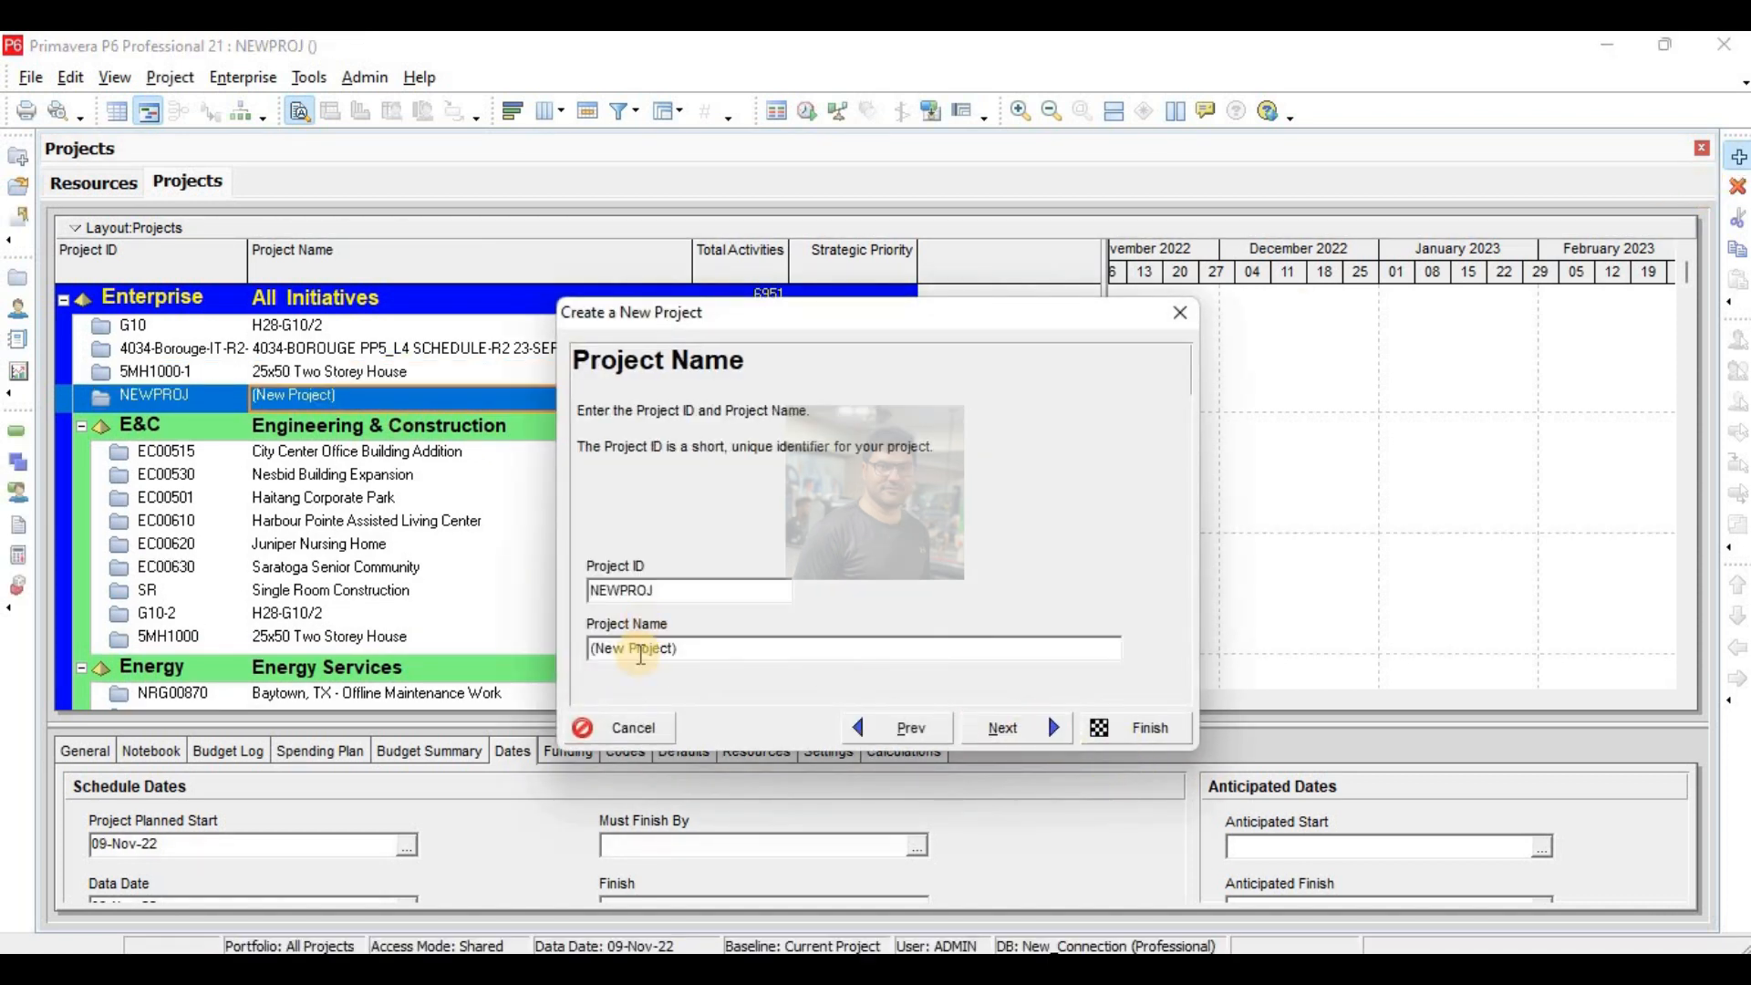
{"action": "left_click_drag", "start_coordinate": [683, 653], "coordinate": [538, 653]}
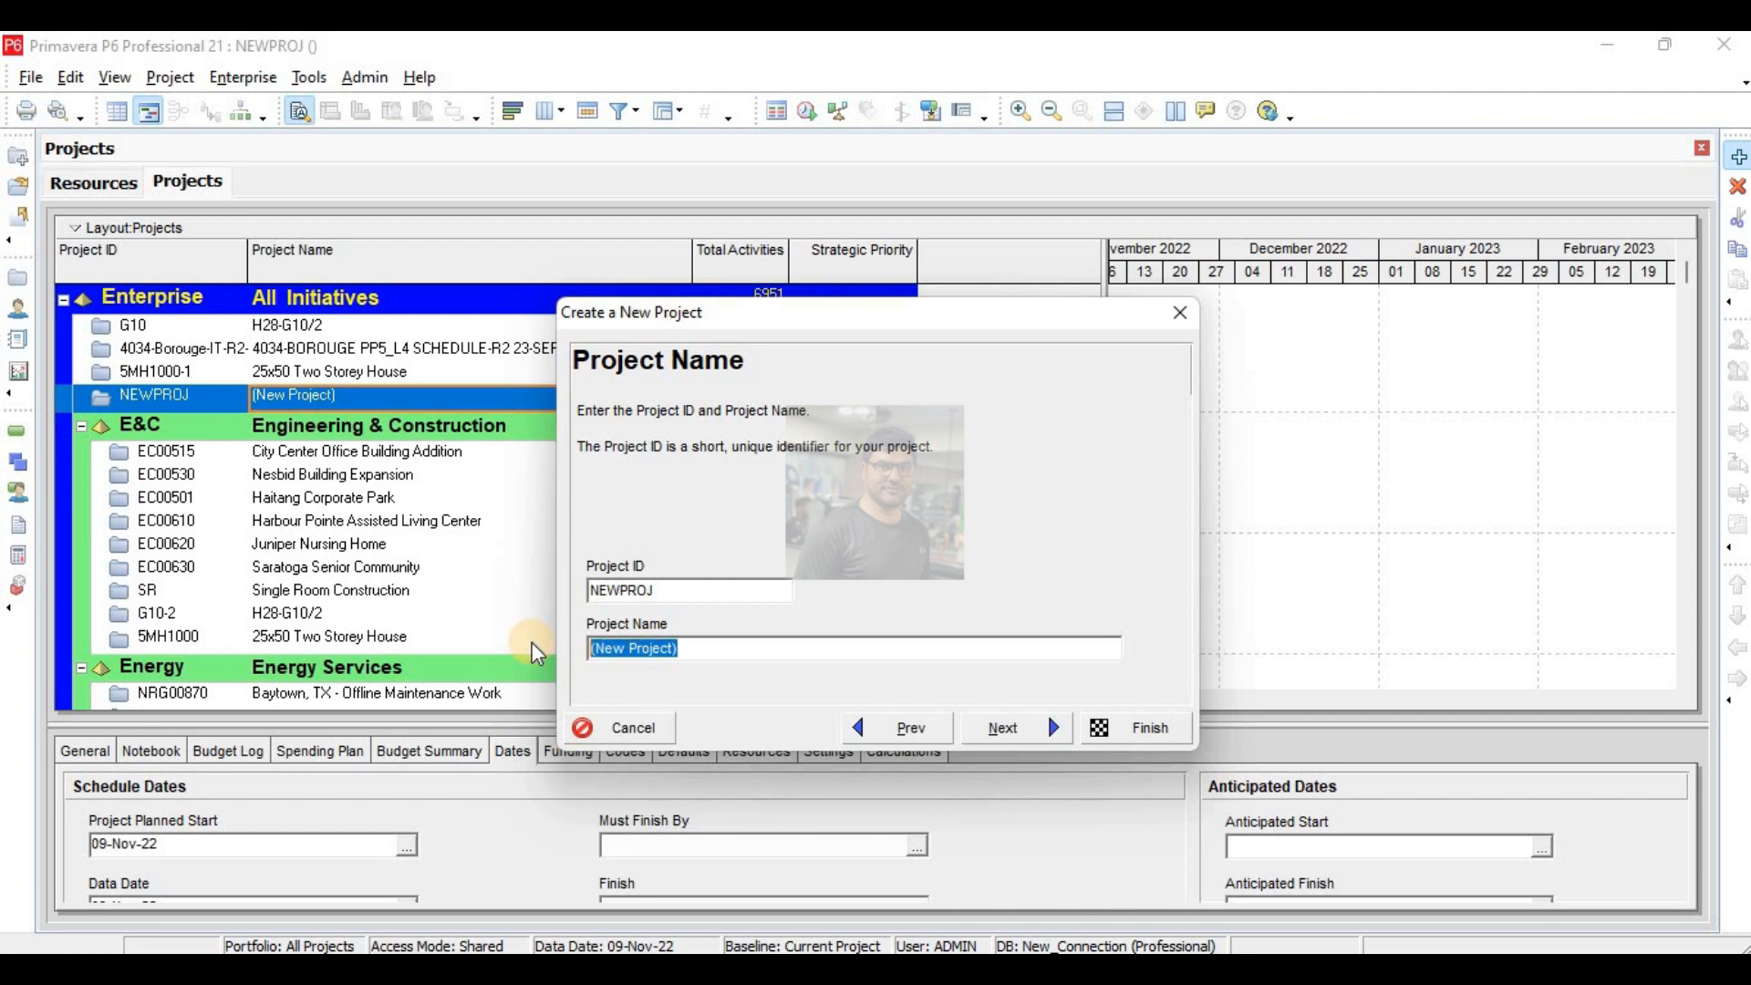
{"action": "type", "text": "Dura"}
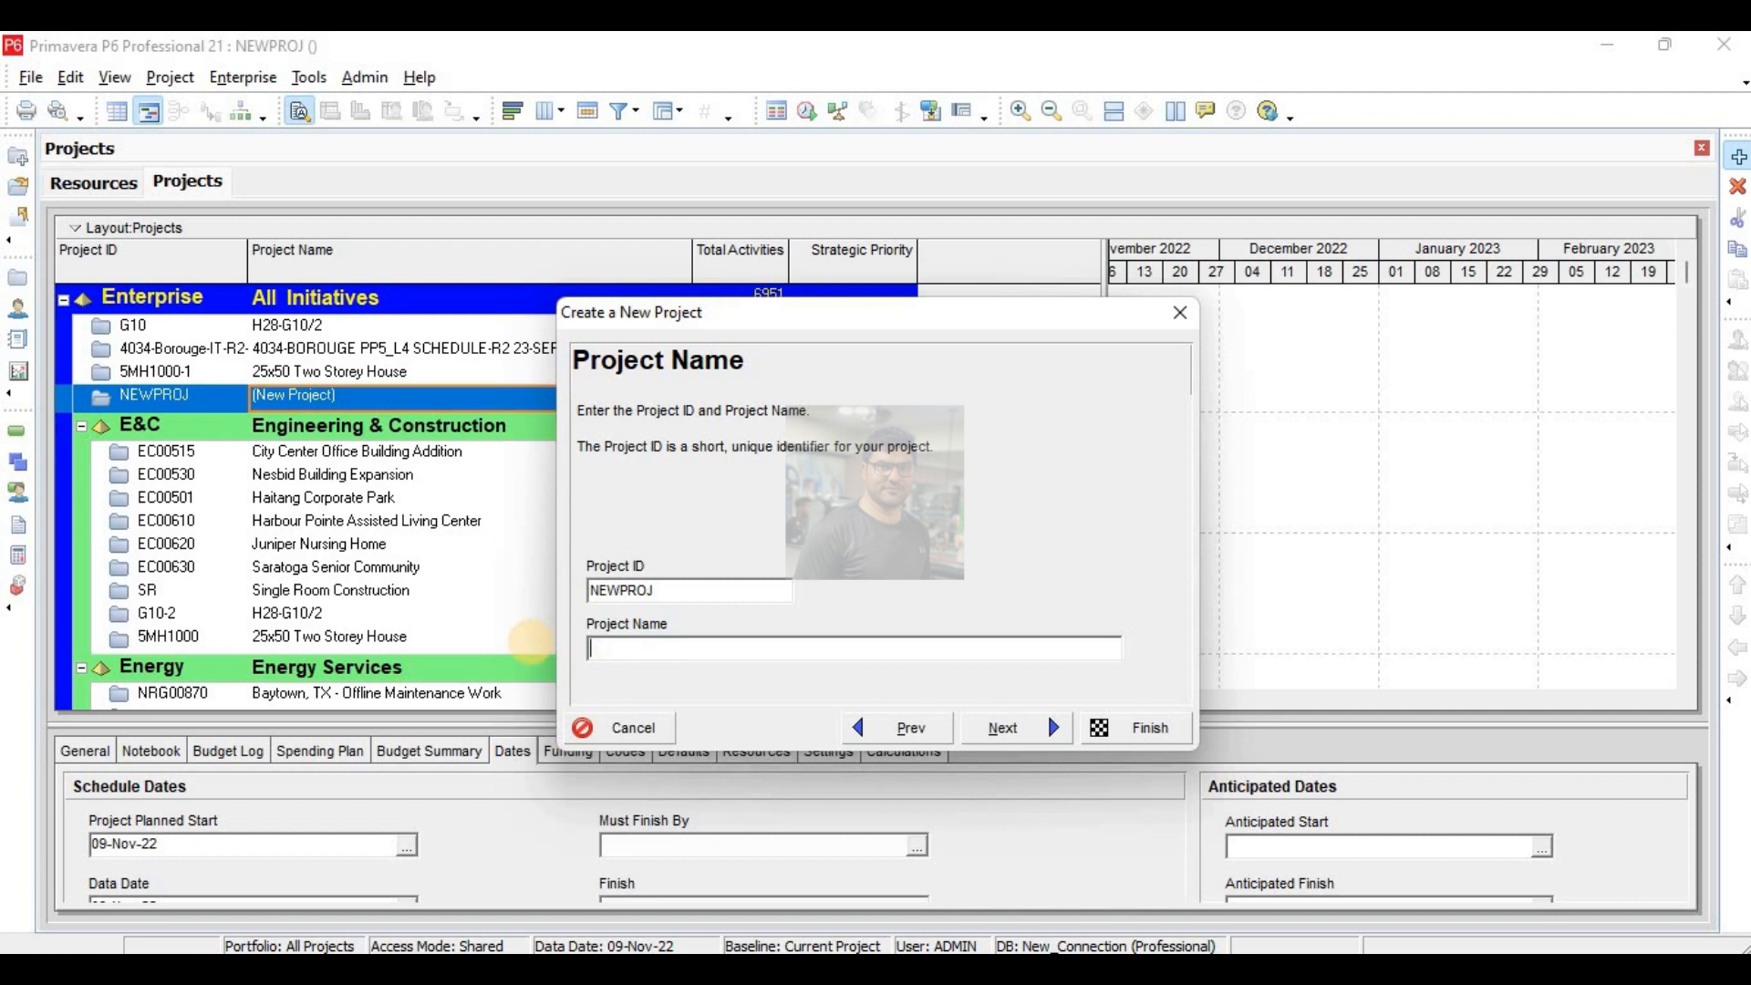
{"action": "type", "text": "tion= ==="}
{"action": "key", "text": "BackSpace"}
{"action": "key", "text": "BackSpace"}
{"action": "key", "text": "BackSpace"}
{"action": "key", "text": "BackSpace"}
{"action": "key", "text": "BackSpace"}
{"action": "type", "text": "t"}
{"action": "key", "text": "BackSpace"}
{"action": "type", "text": "Types"}
{"action": "left_click", "coordinate": [1136, 730]}
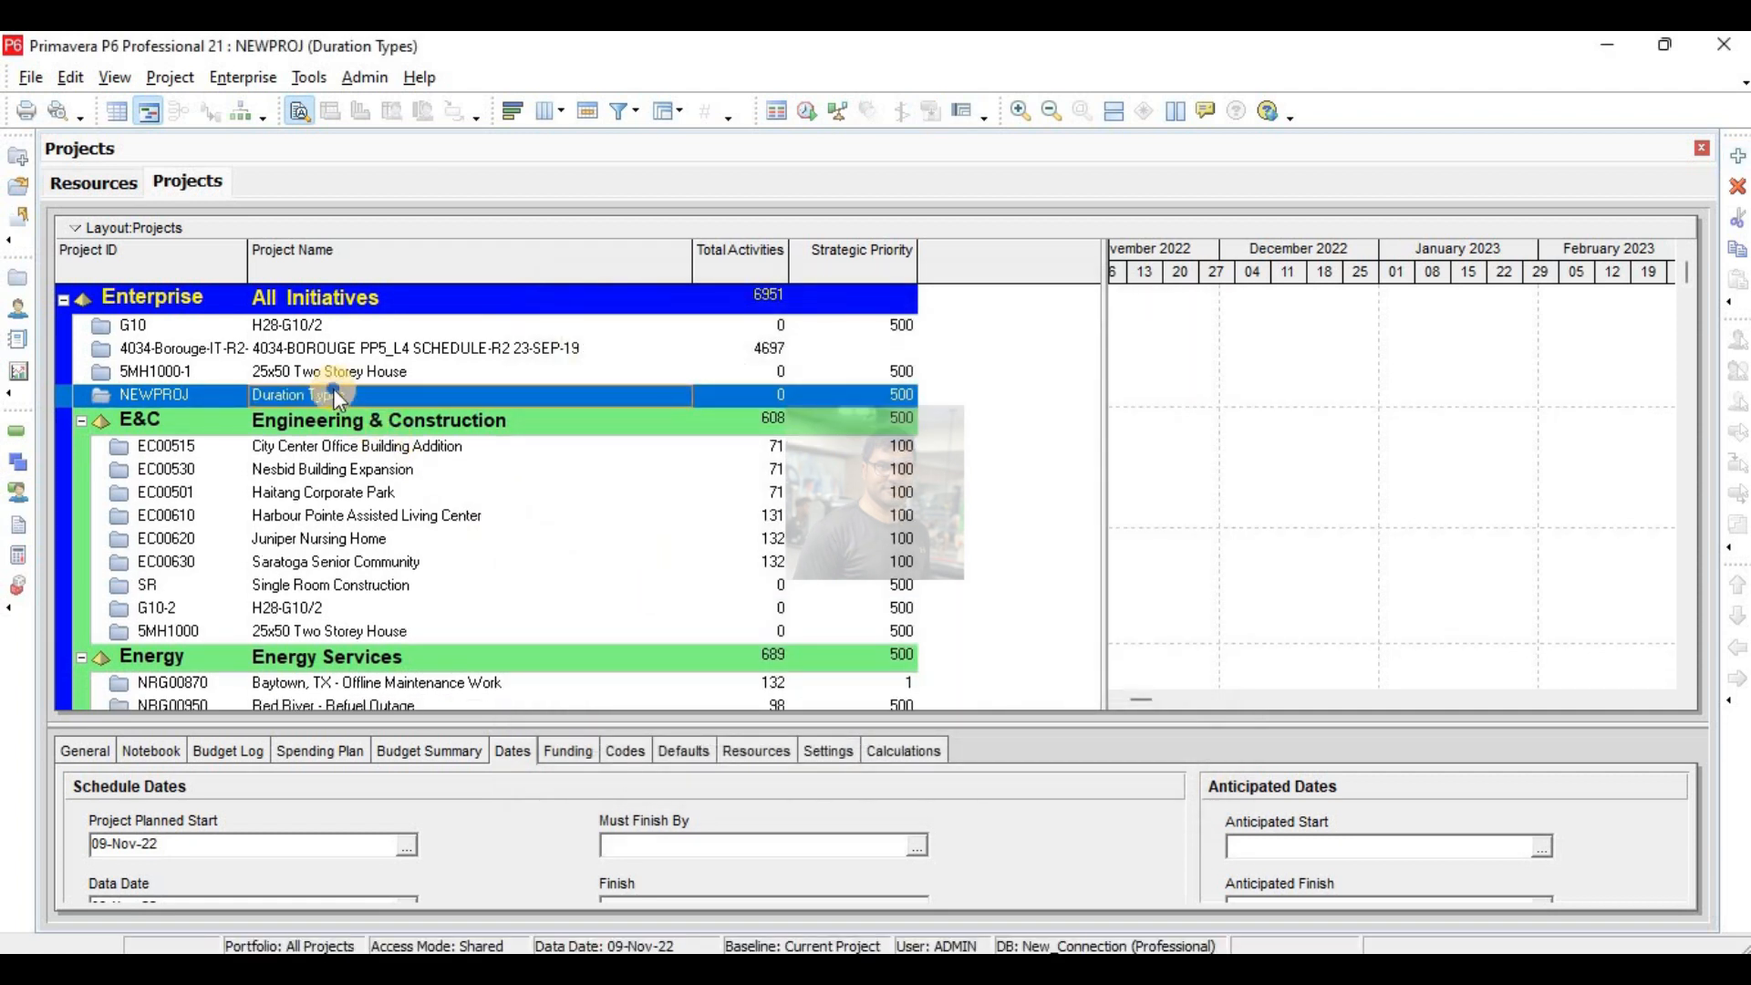
- Open the Duration Types project and add four new activities to it
{"action": "right_click", "coordinate": [332, 388]}
{"action": "left_click", "coordinate": [421, 328]}
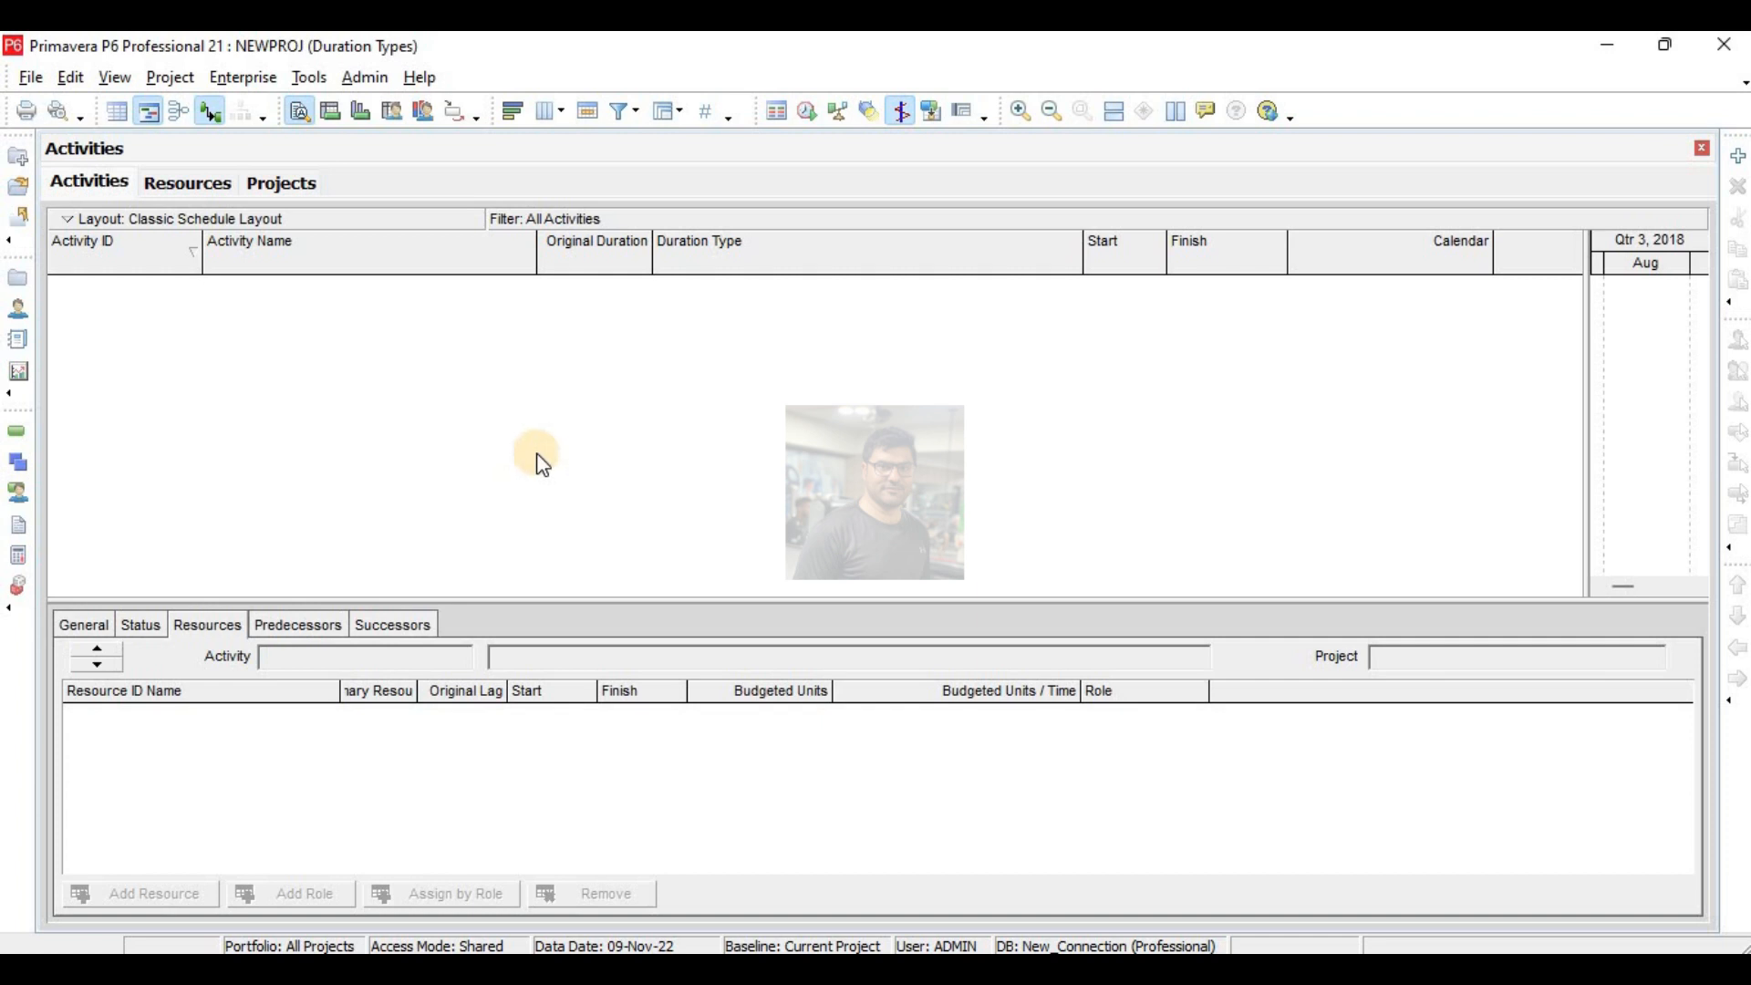
{"action": "left_click", "coordinate": [1737, 156]}
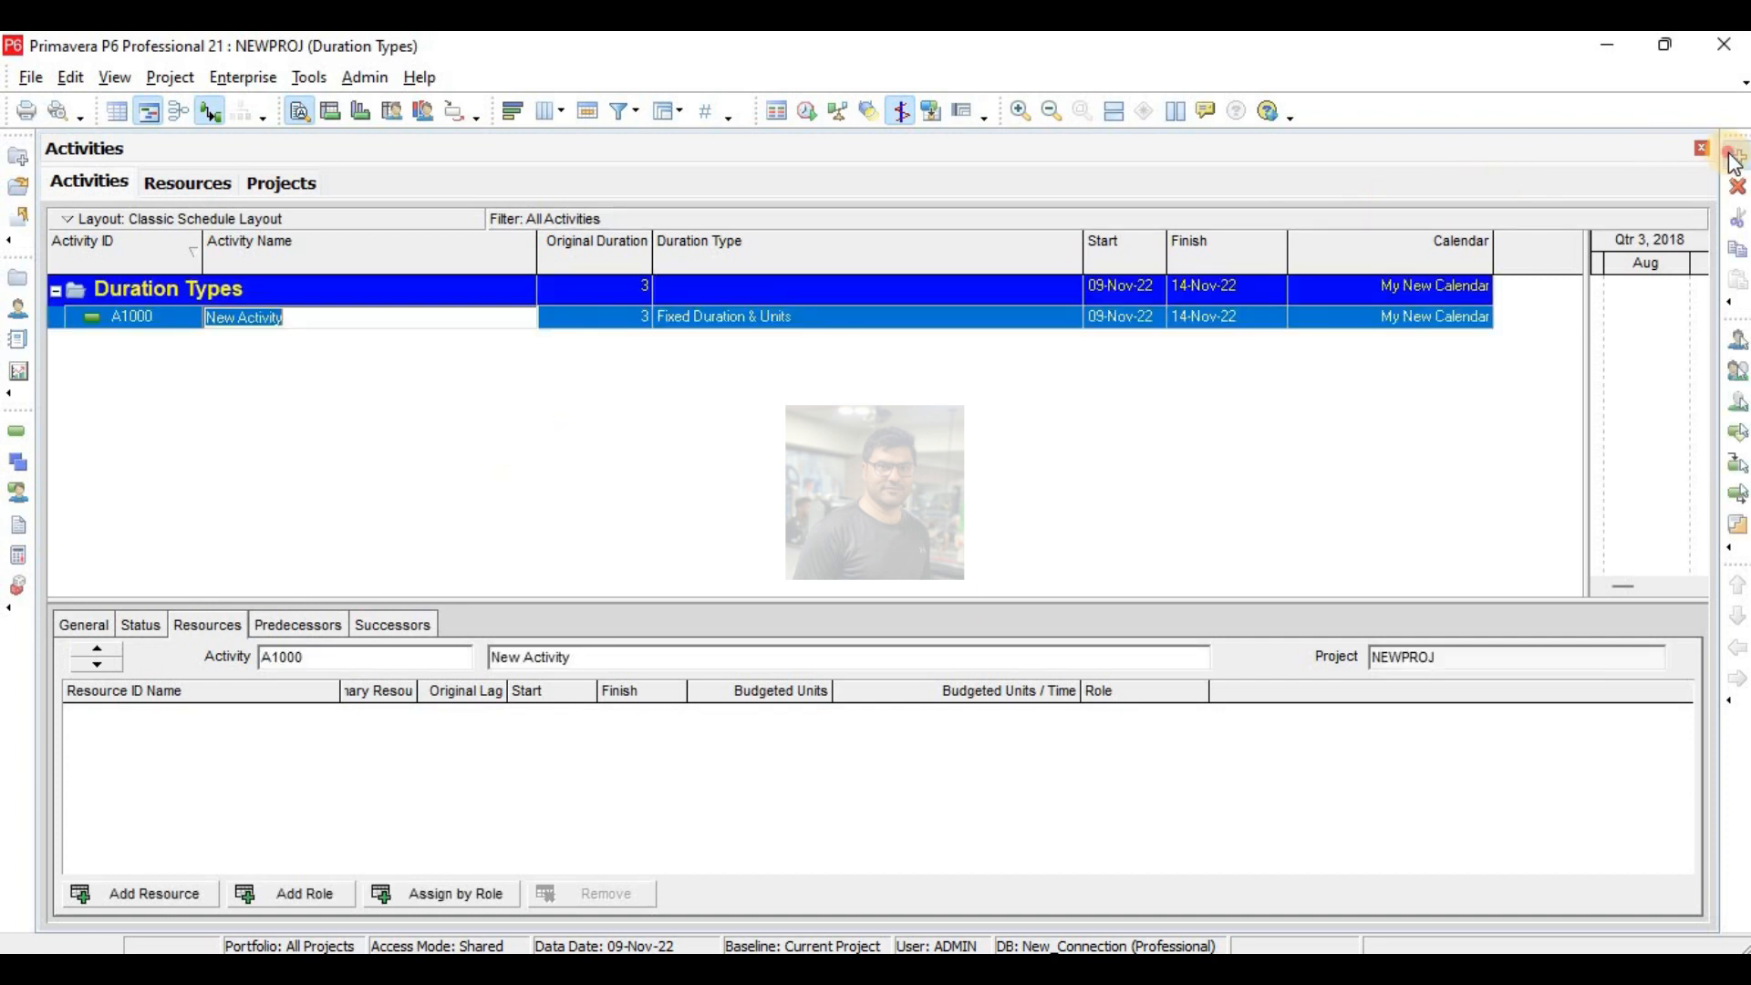
{"action": "left_click", "coordinate": [1737, 155]}
{"action": "left_click", "coordinate": [1737, 156]}
{"action": "left_click", "coordinate": [1737, 156]}
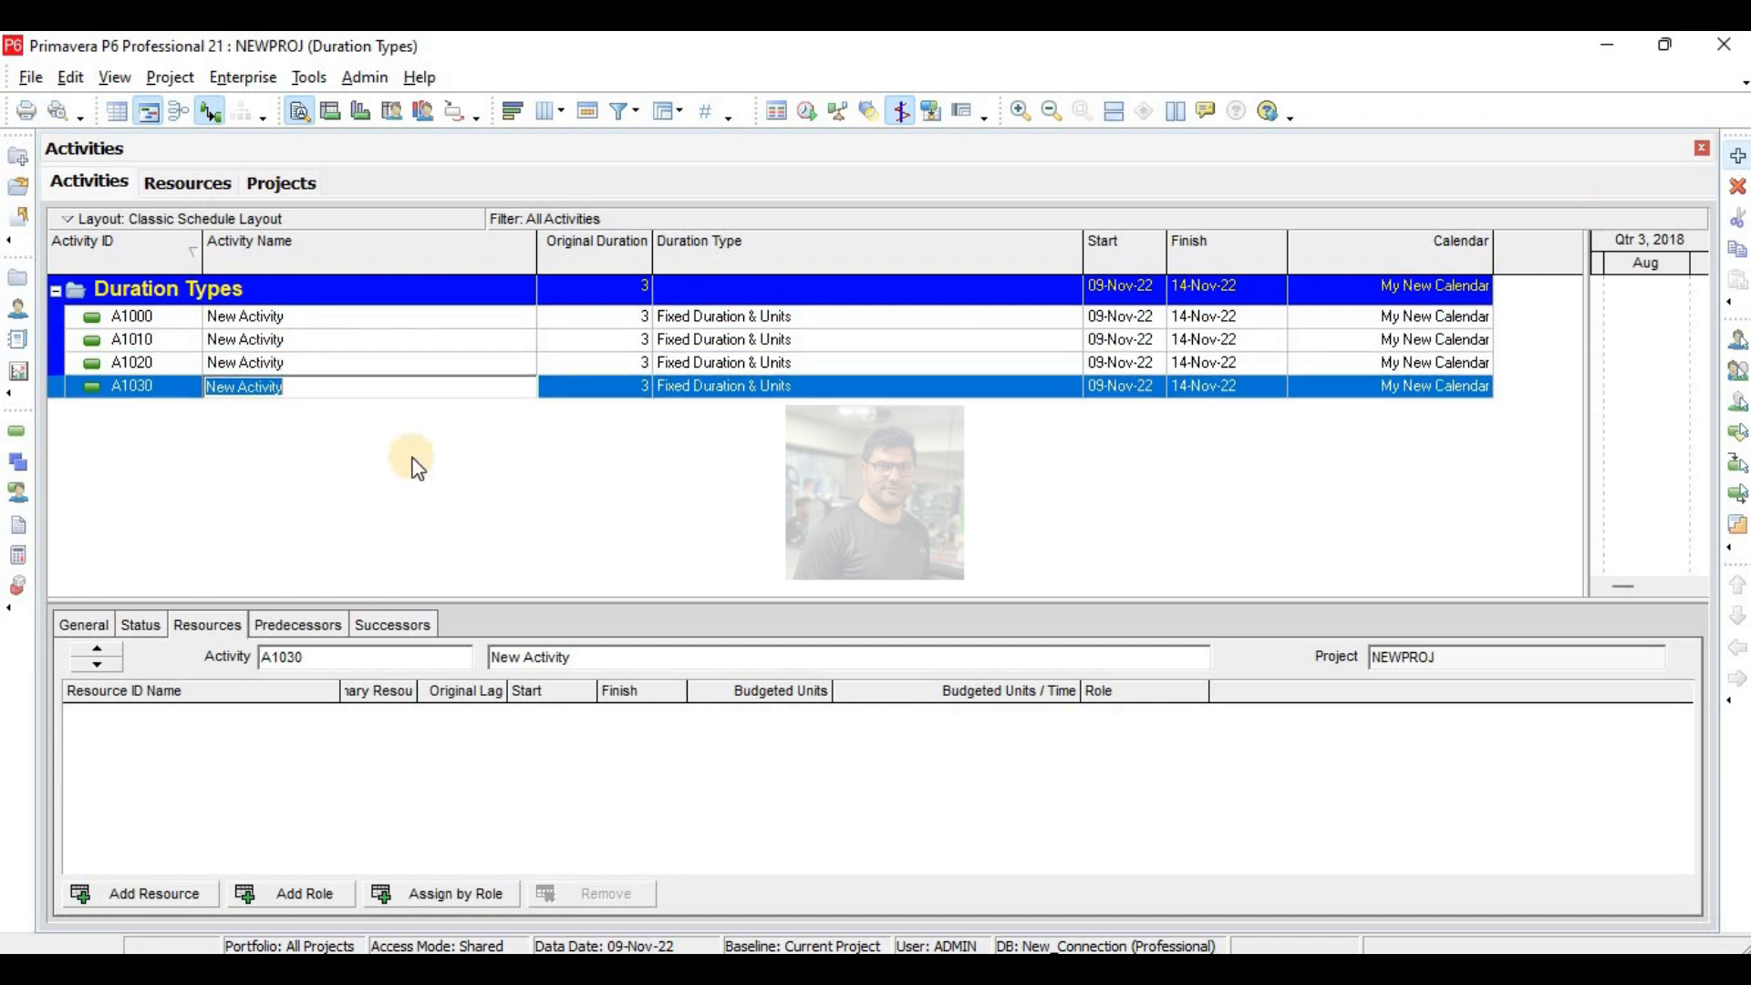
- Name activities A1000, A1010, A1020 and A1030 as A, B, C and D respectively
{"action": "left_click", "coordinate": [296, 319]}
{"action": "left_click", "coordinate": [299, 319]}
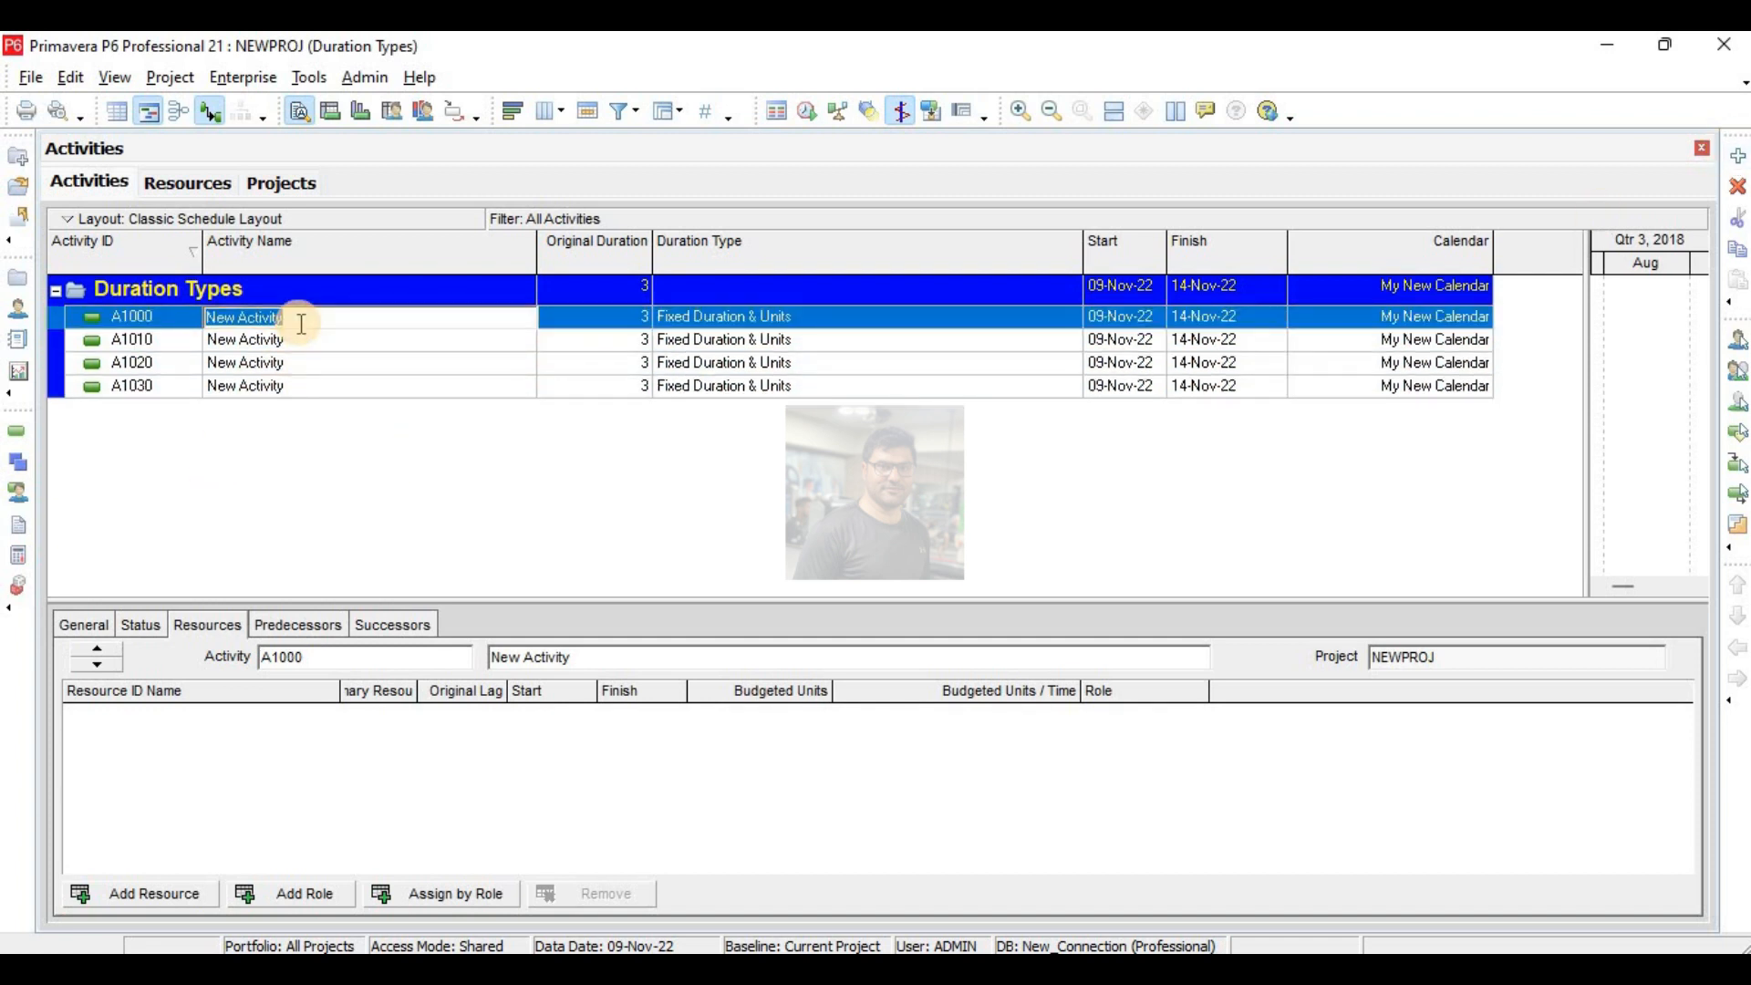
{"action": "type", "text": "A"}
{"action": "left_click", "coordinate": [307, 341]}
{"action": "left_click", "coordinate": [307, 341]}
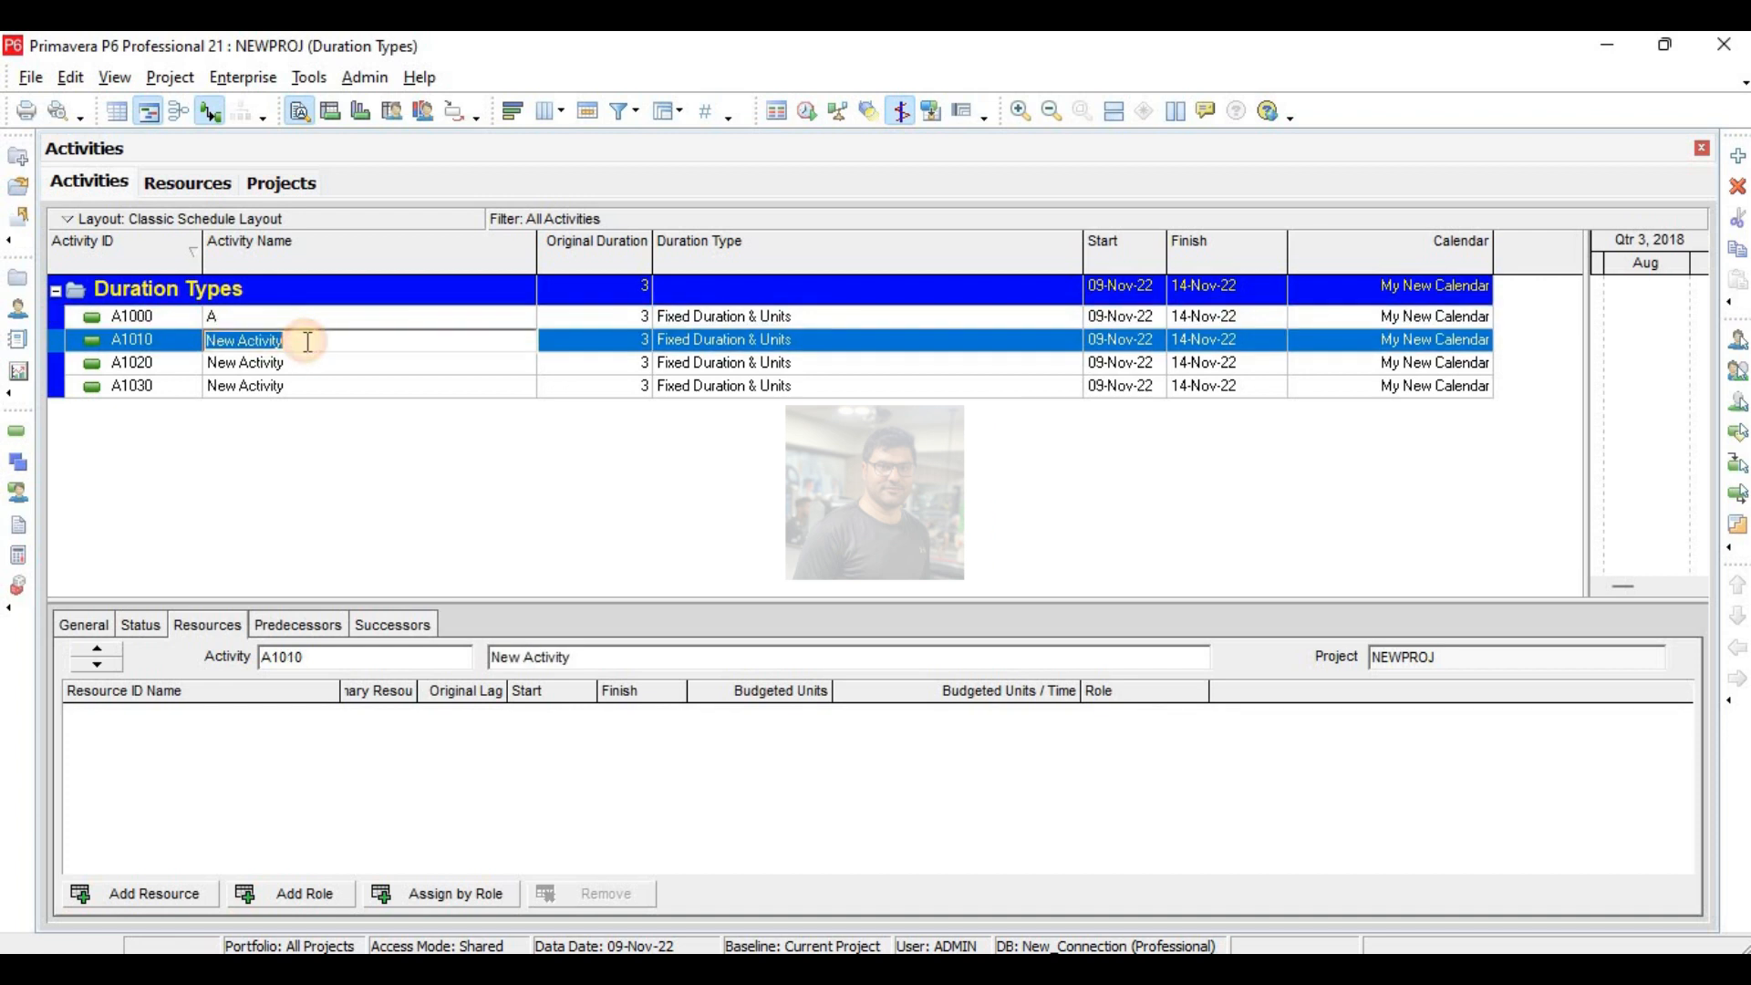
{"action": "type", "text": "B"}
{"action": "left_click", "coordinate": [299, 361]}
{"action": "left_click", "coordinate": [299, 361]}
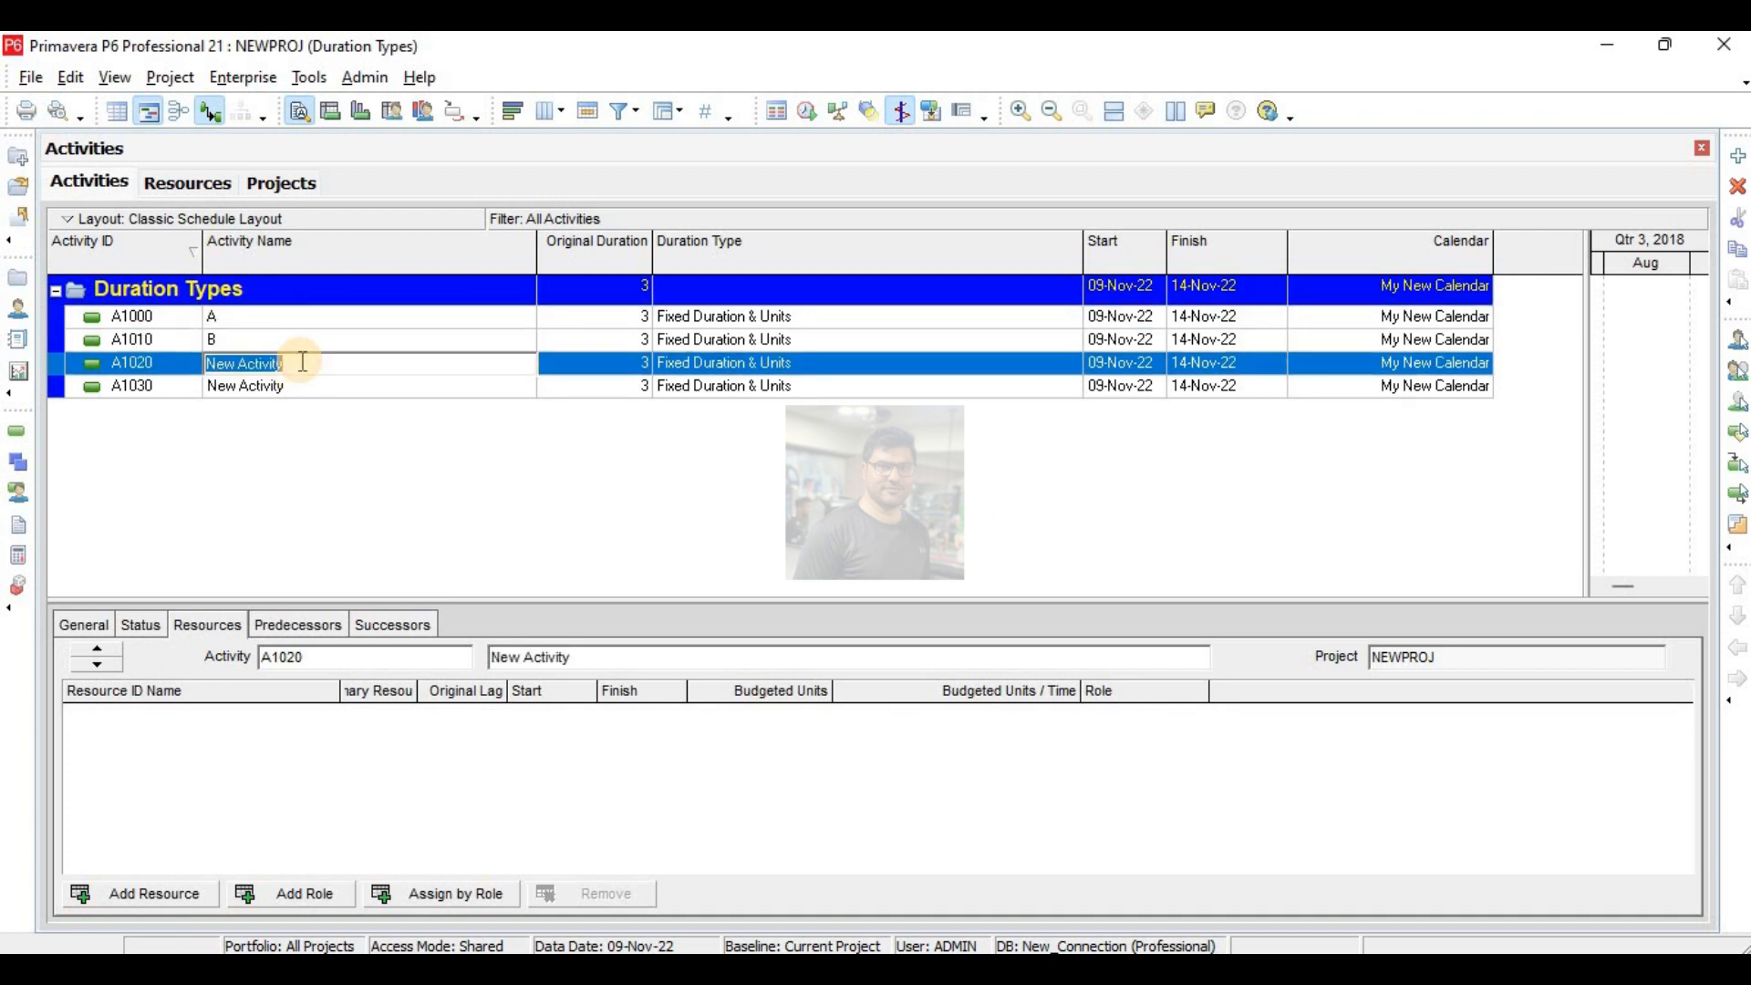
{"action": "type", "text": "C"}
{"action": "left_click", "coordinate": [301, 386]}
{"action": "left_click", "coordinate": [301, 386]}
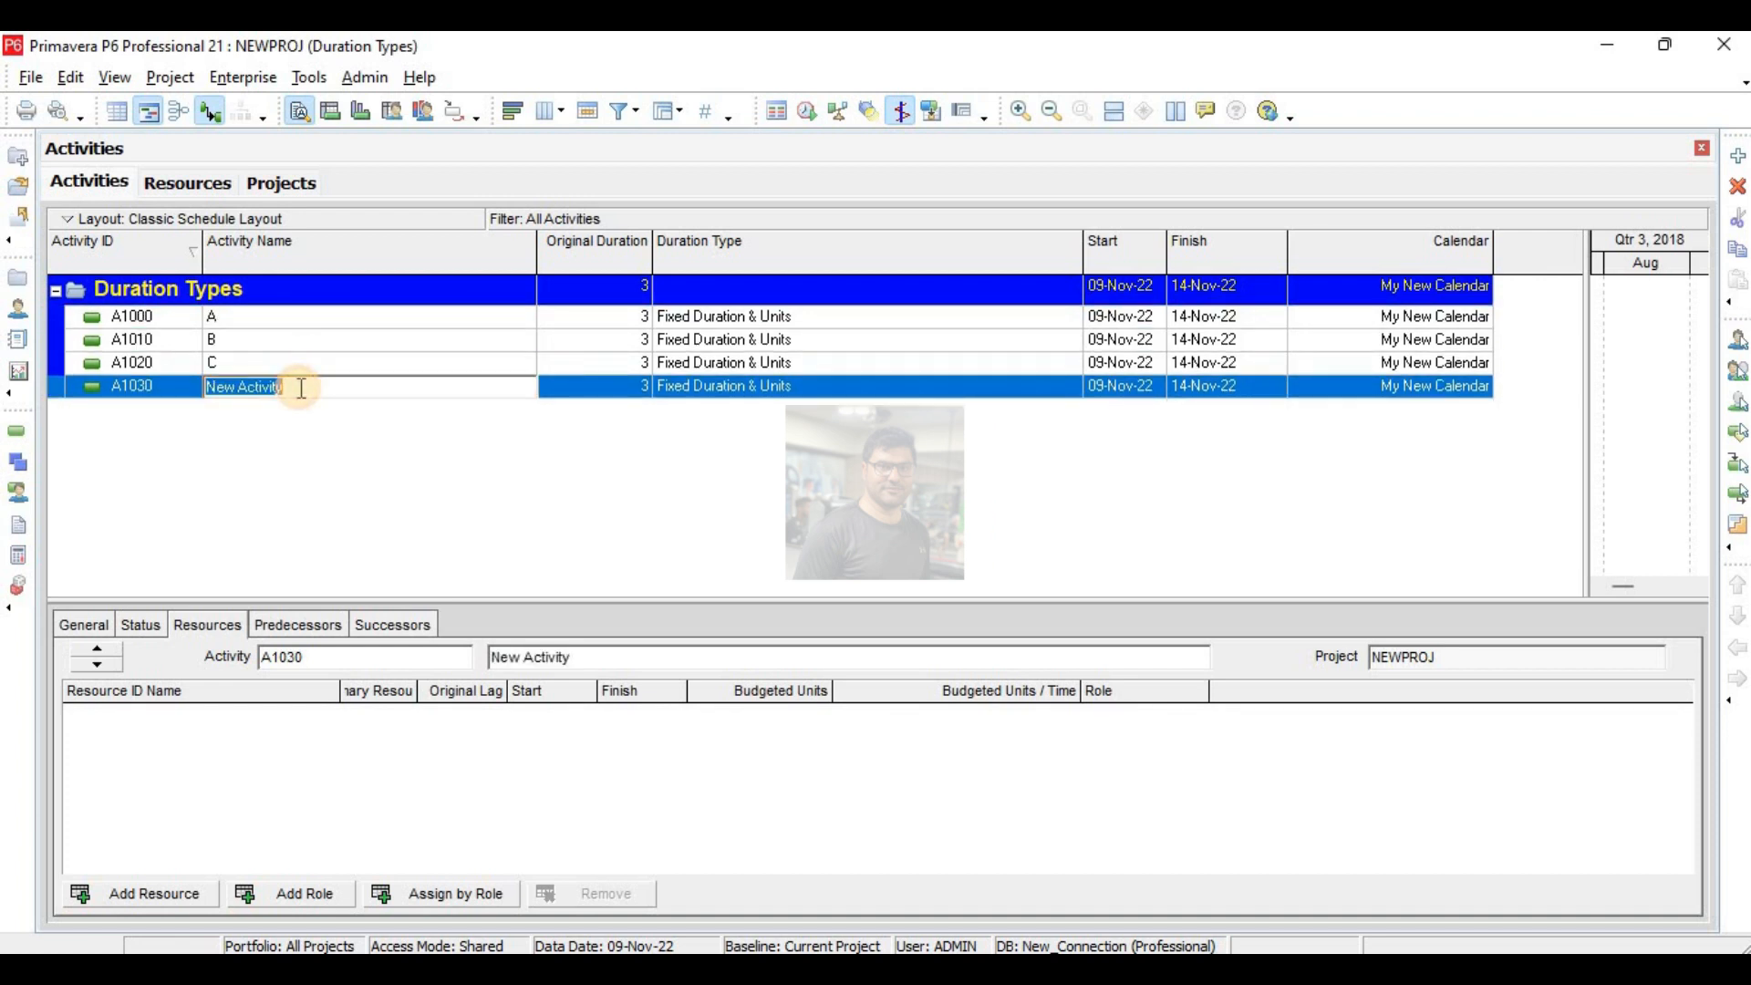
{"action": "type", "text": "D"}
{"action": "key", "text": "Return"}
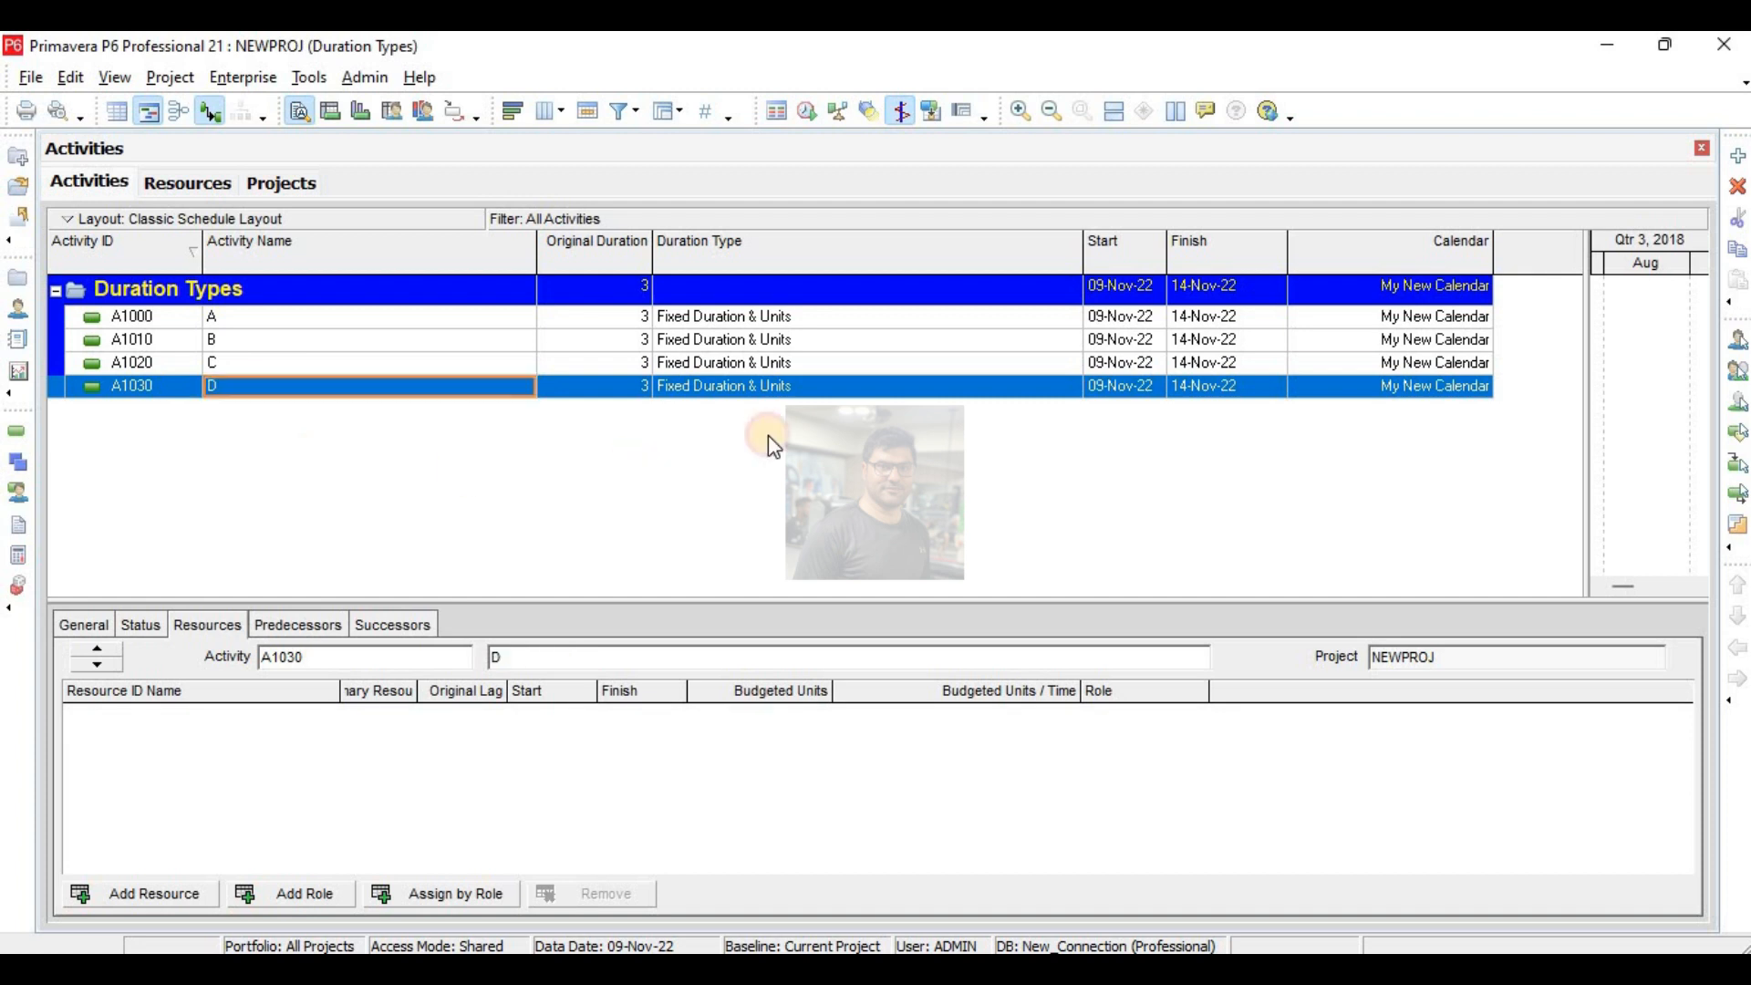
- Set the original duration of activities A, B, C and D to 10 days each
{"action": "left_click", "coordinate": [802, 323]}
{"action": "left_click", "coordinate": [639, 318]}
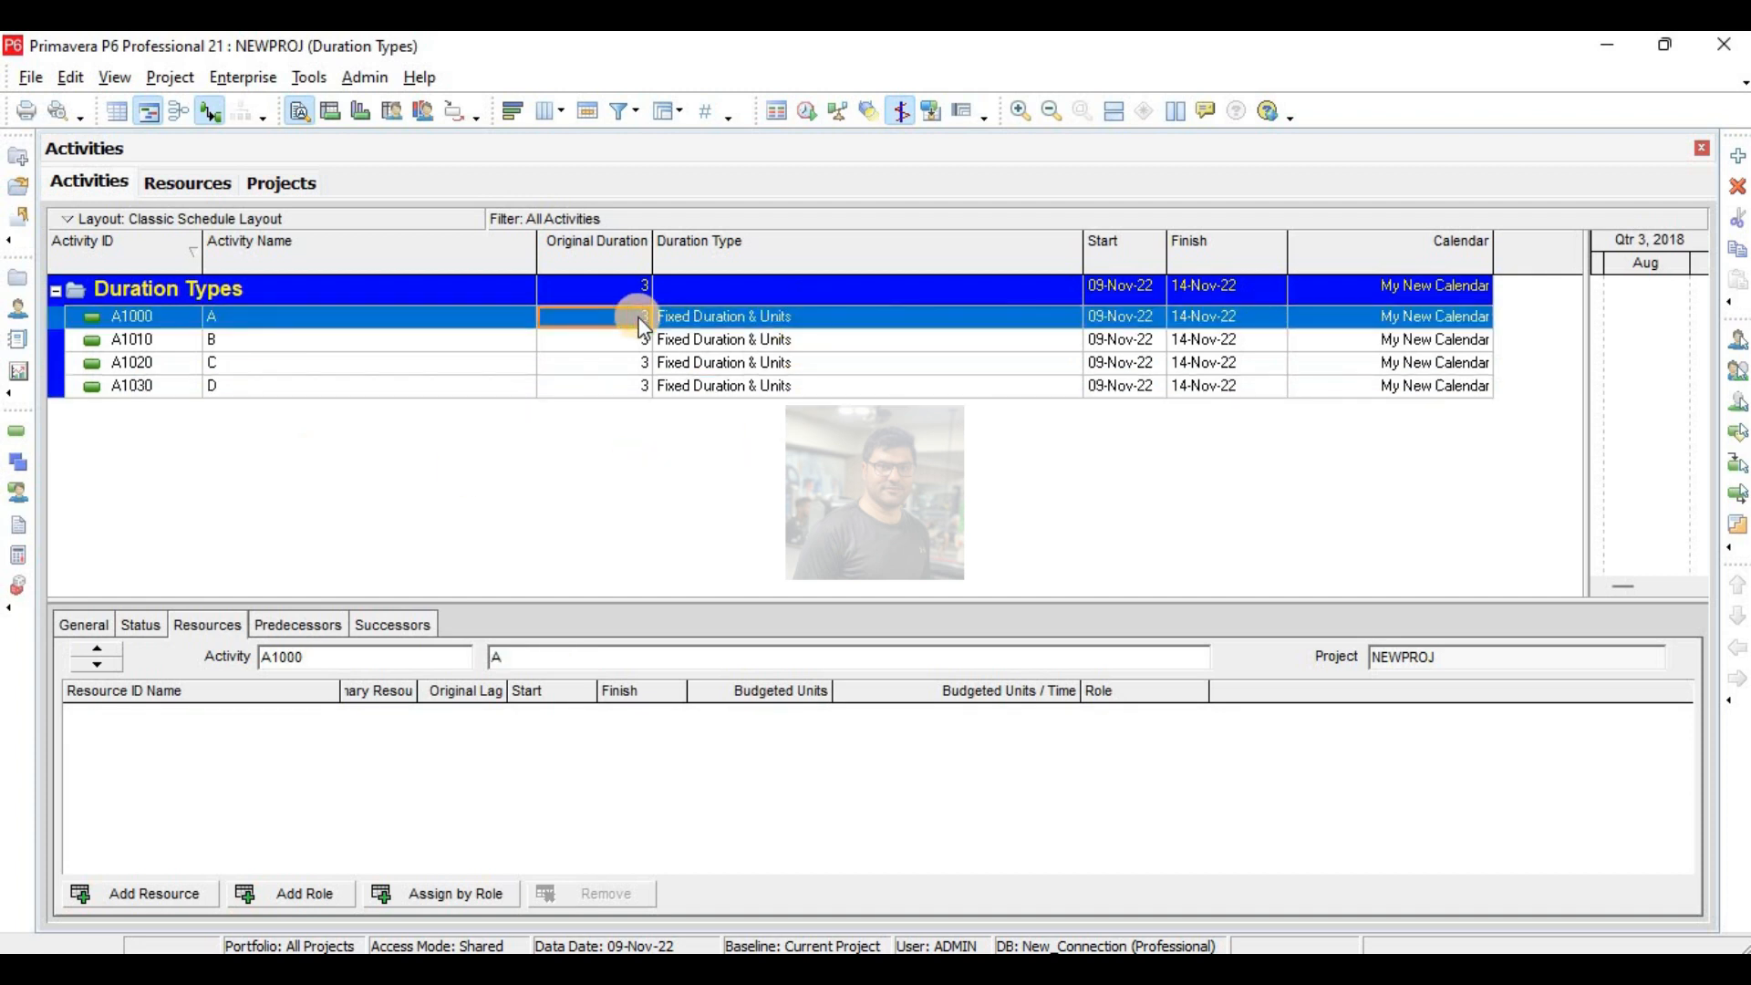
{"action": "type", "text": "10"}
{"action": "key", "text": "Return"}
{"action": "type", "text": "10"}
{"action": "key", "text": "Return"}
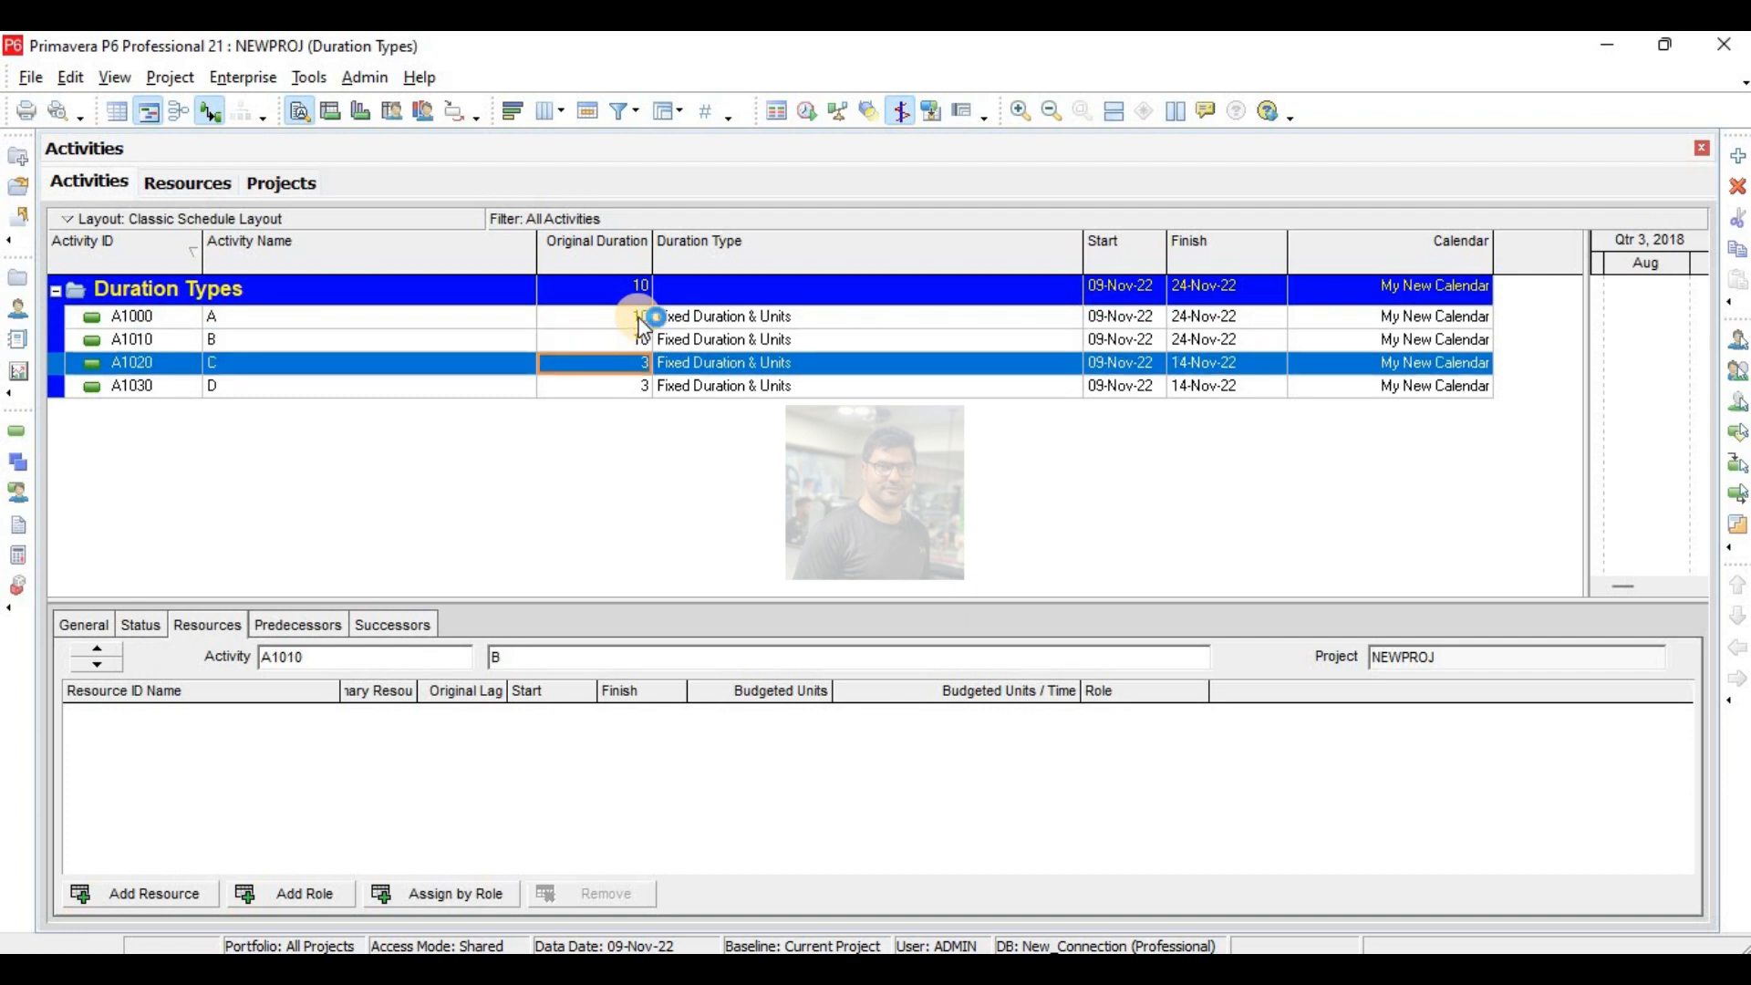
{"action": "type", "text": "10"}
{"action": "key", "text": "Return"}
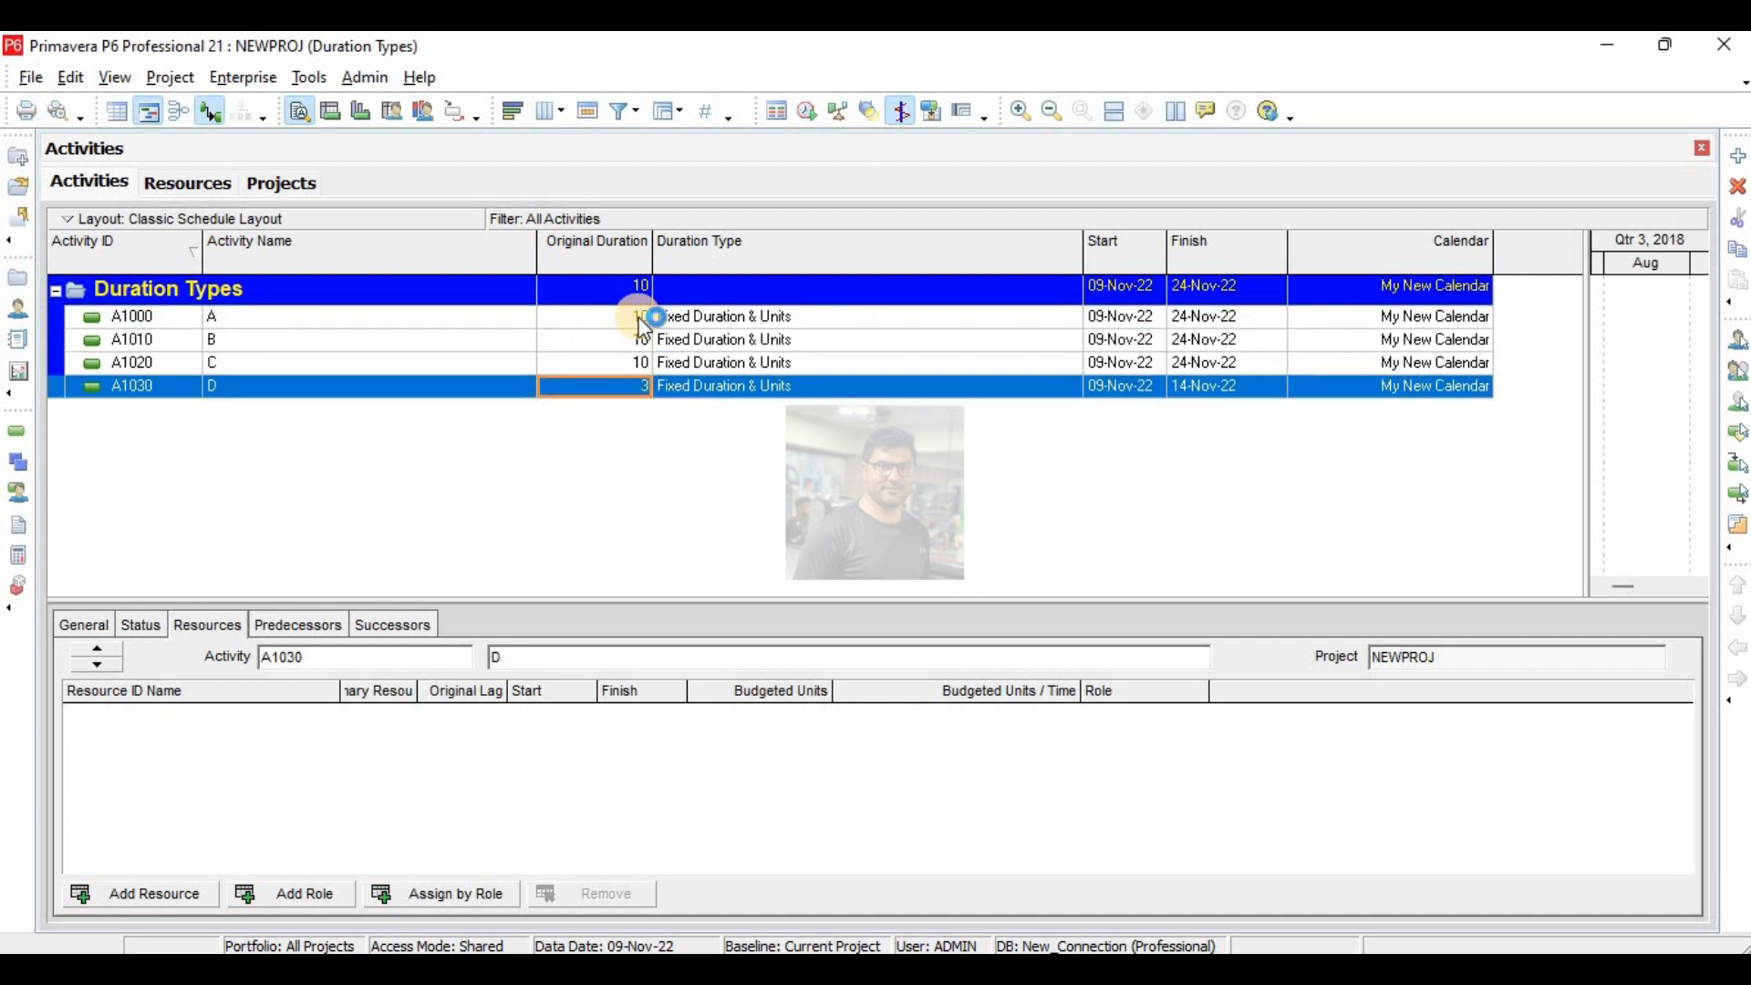
{"action": "type", "text": "10"}
{"action": "key", "text": "Return"}
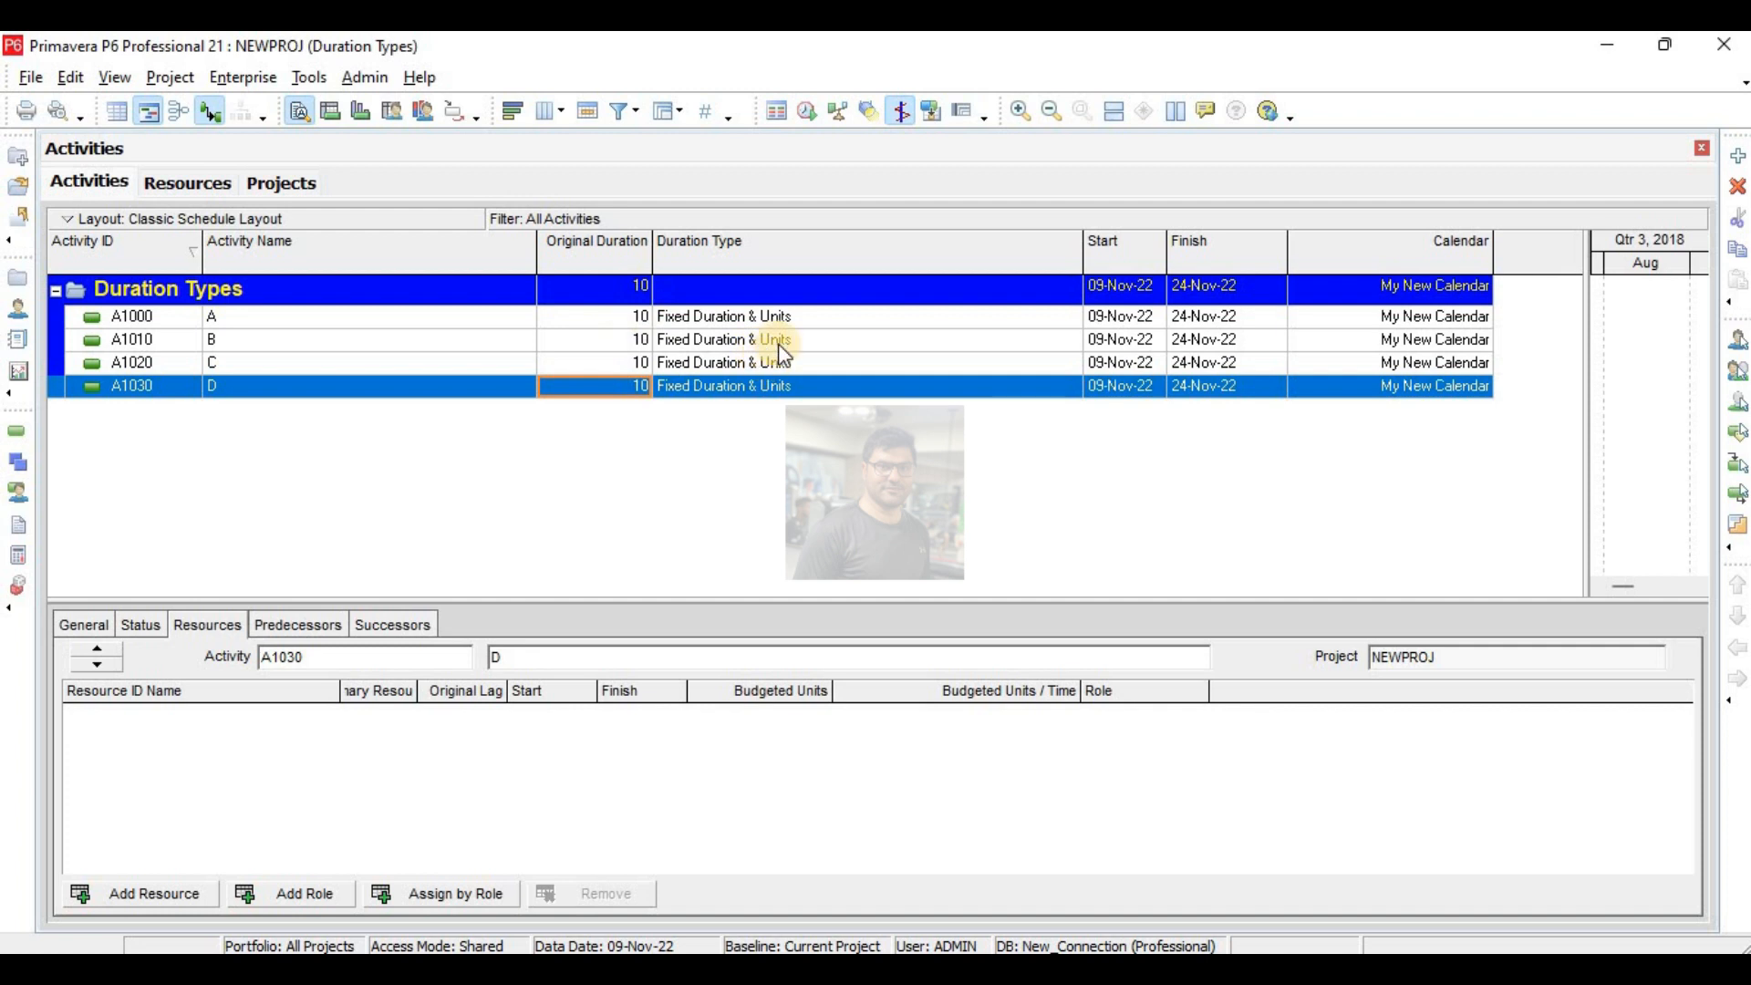
- Set the duration type of activity B to Fixed Duration and Units/Time, C to Fixed Units, and D to Fixed Units/Time
{"action": "left_click", "coordinate": [782, 342]}
{"action": "left_click", "coordinate": [778, 344]}
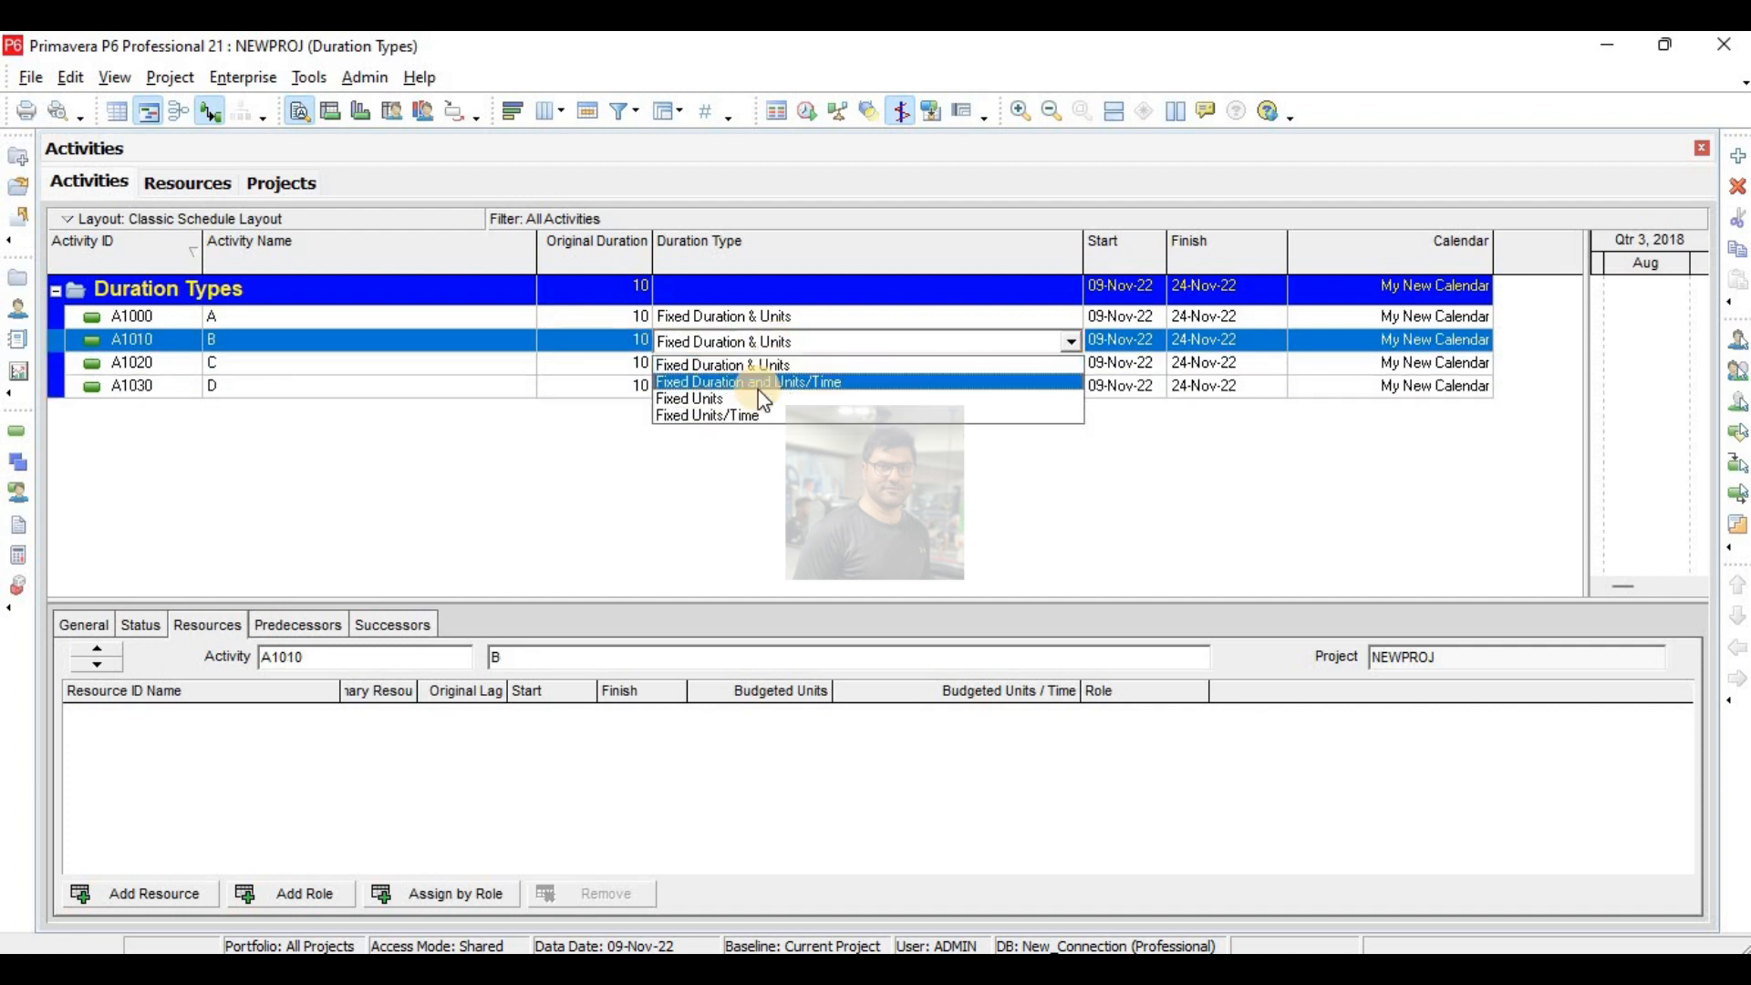
{"action": "left_click", "coordinate": [758, 385]}
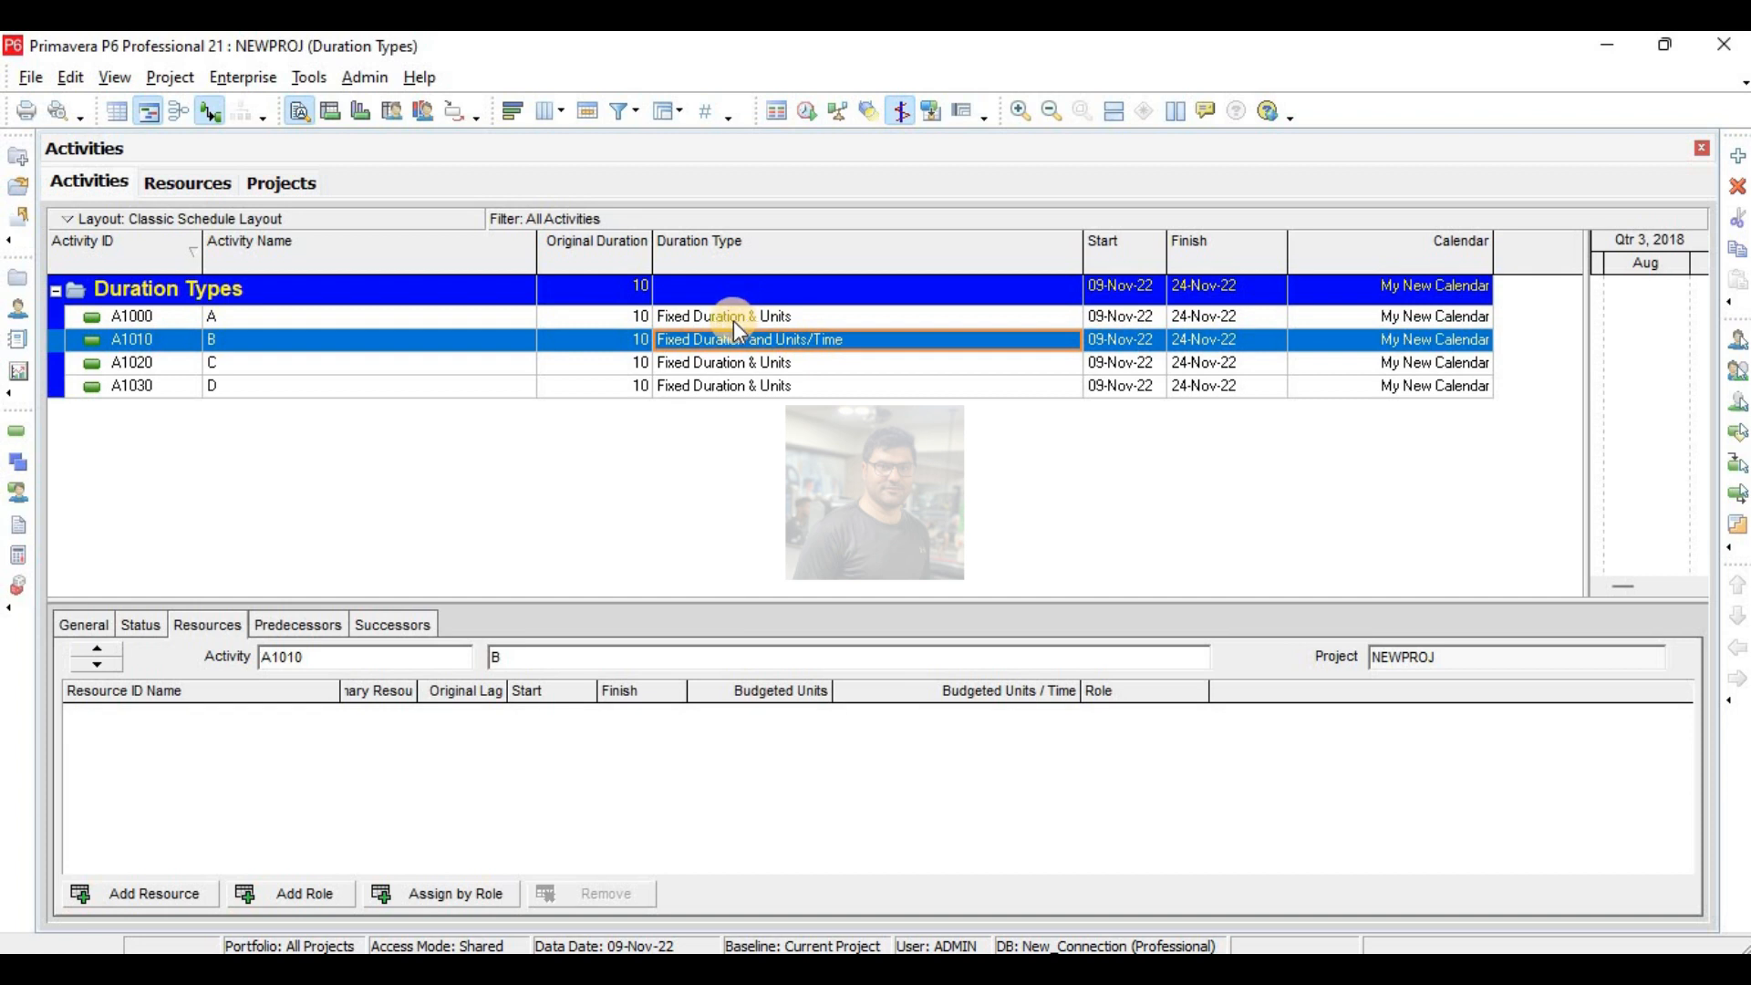
{"action": "left_click", "coordinate": [759, 368]}
{"action": "left_click", "coordinate": [759, 368]}
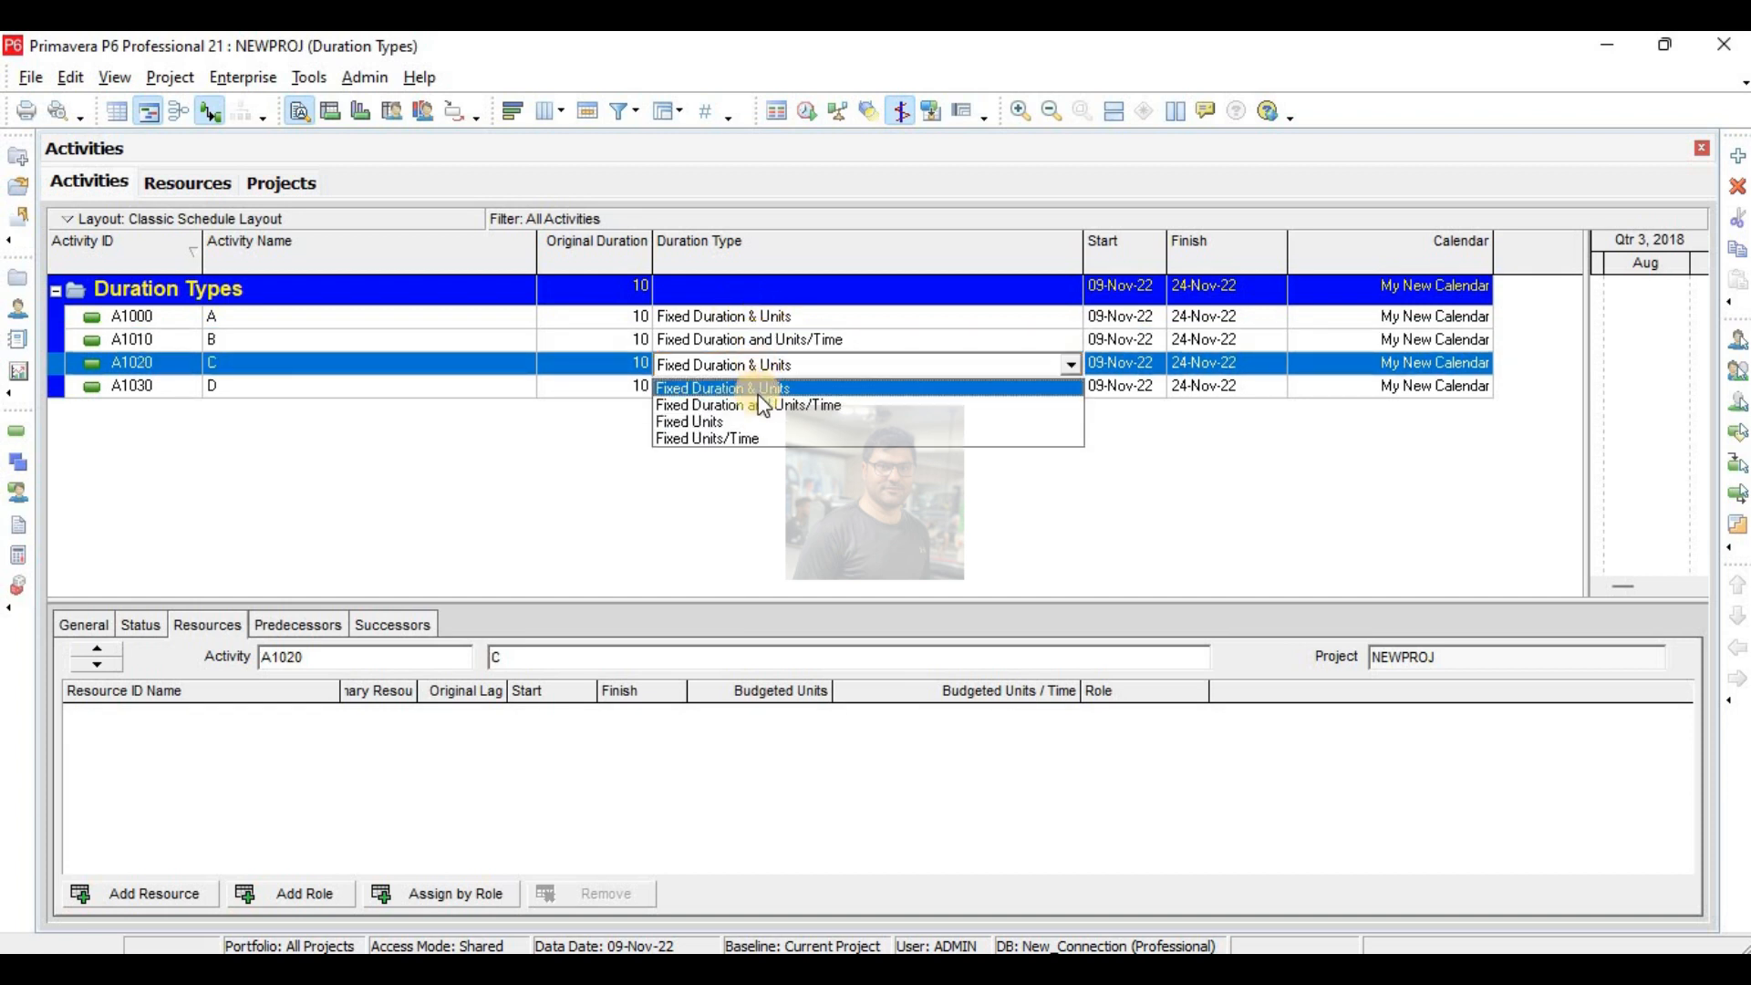
{"action": "left_click", "coordinate": [720, 421]}
{"action": "left_click", "coordinate": [729, 386]}
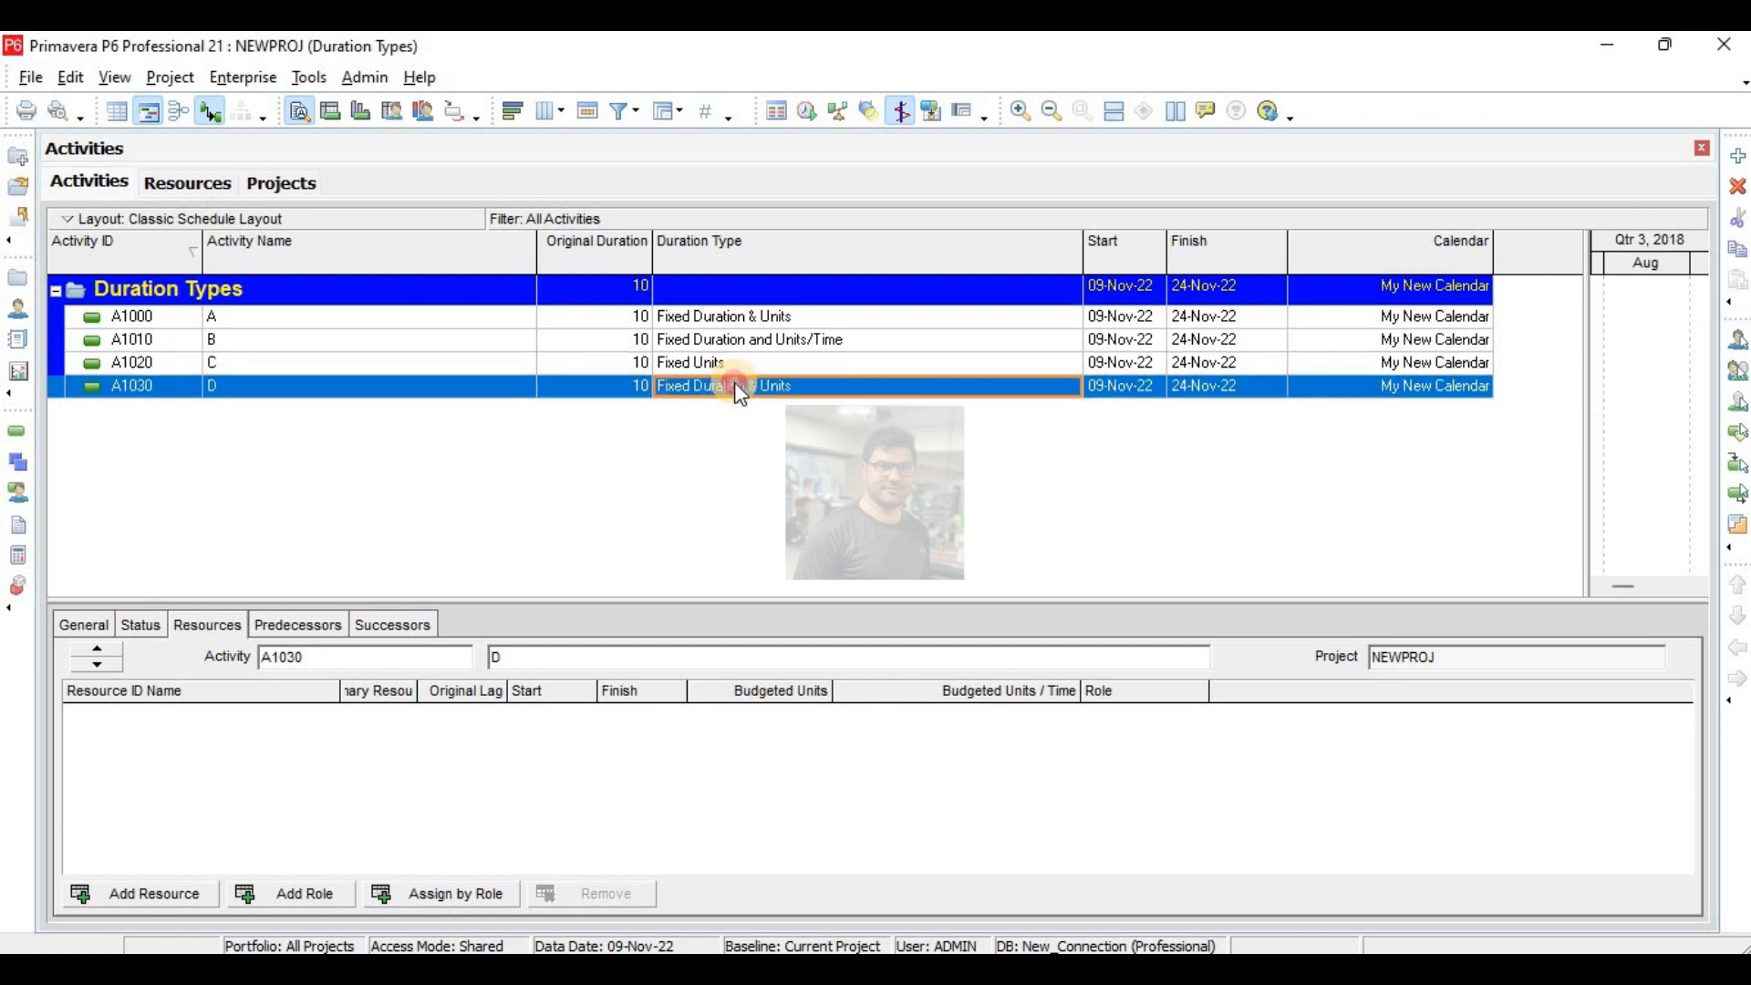
{"action": "left_click", "coordinate": [729, 386]}
{"action": "left_click", "coordinate": [721, 461]}
- Switch to the blank Excel workbook and enter the headings Duration, Units and Units/time in cells D4 to F4
{"action": "key", "text": "alt+Tab"}
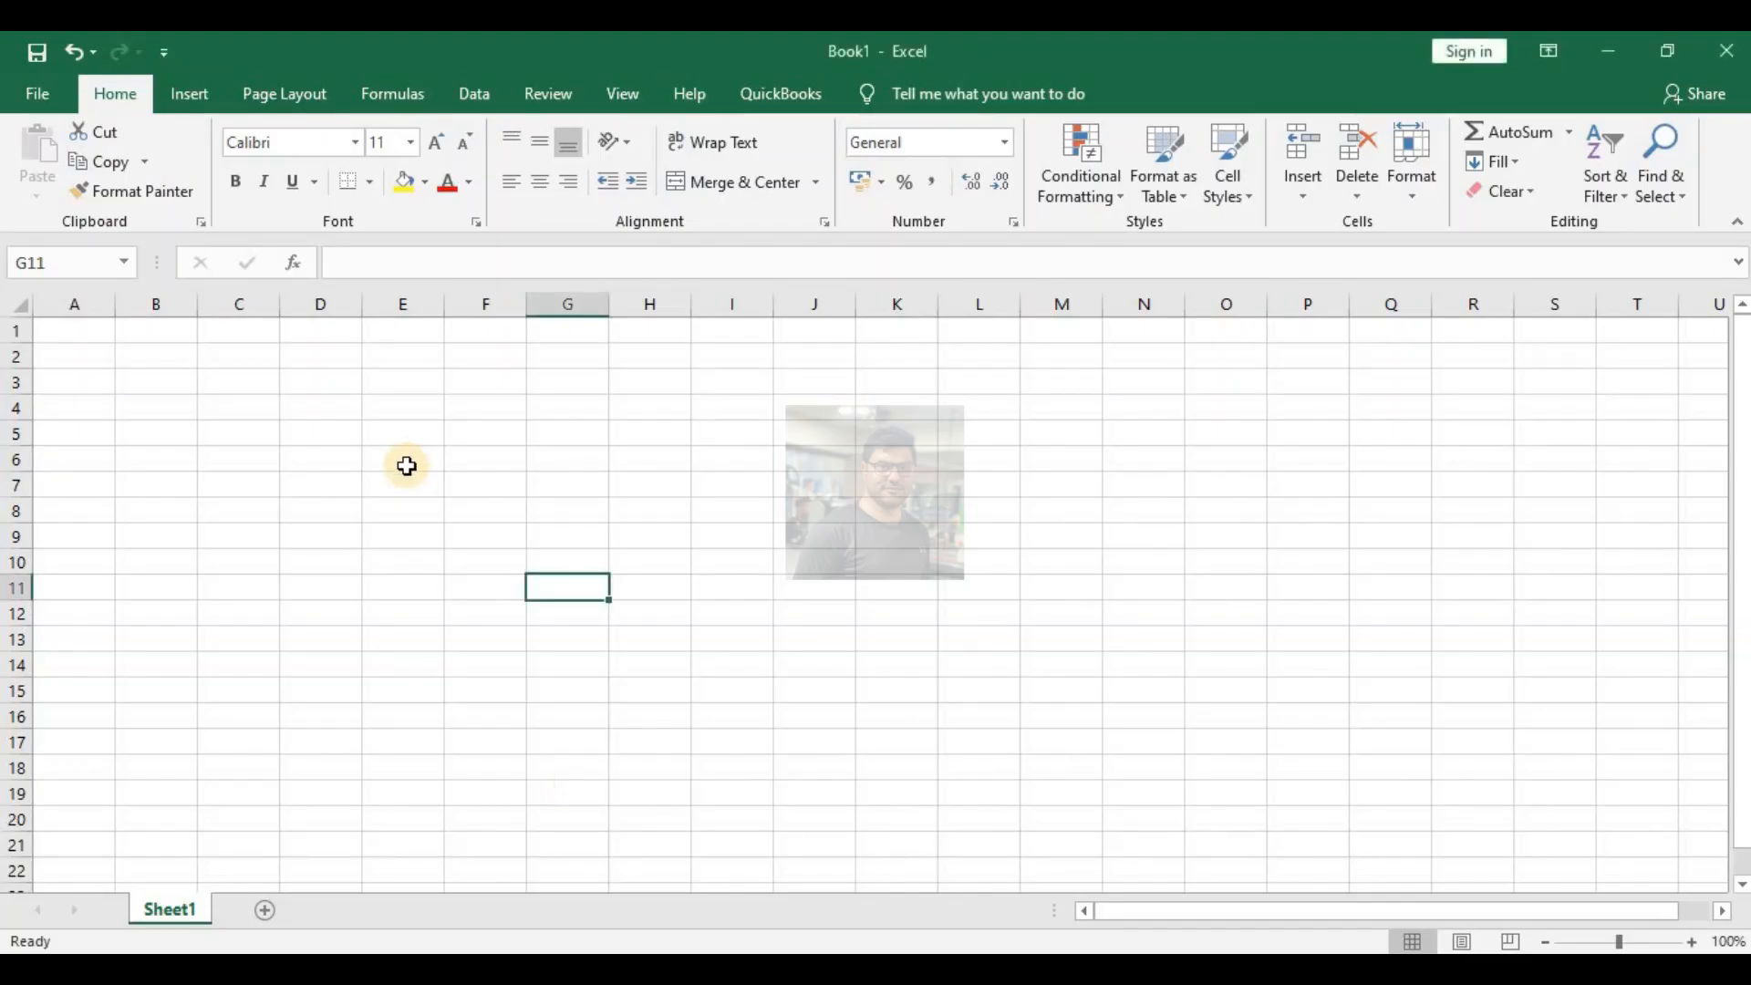
{"action": "left_click", "coordinate": [314, 413]}
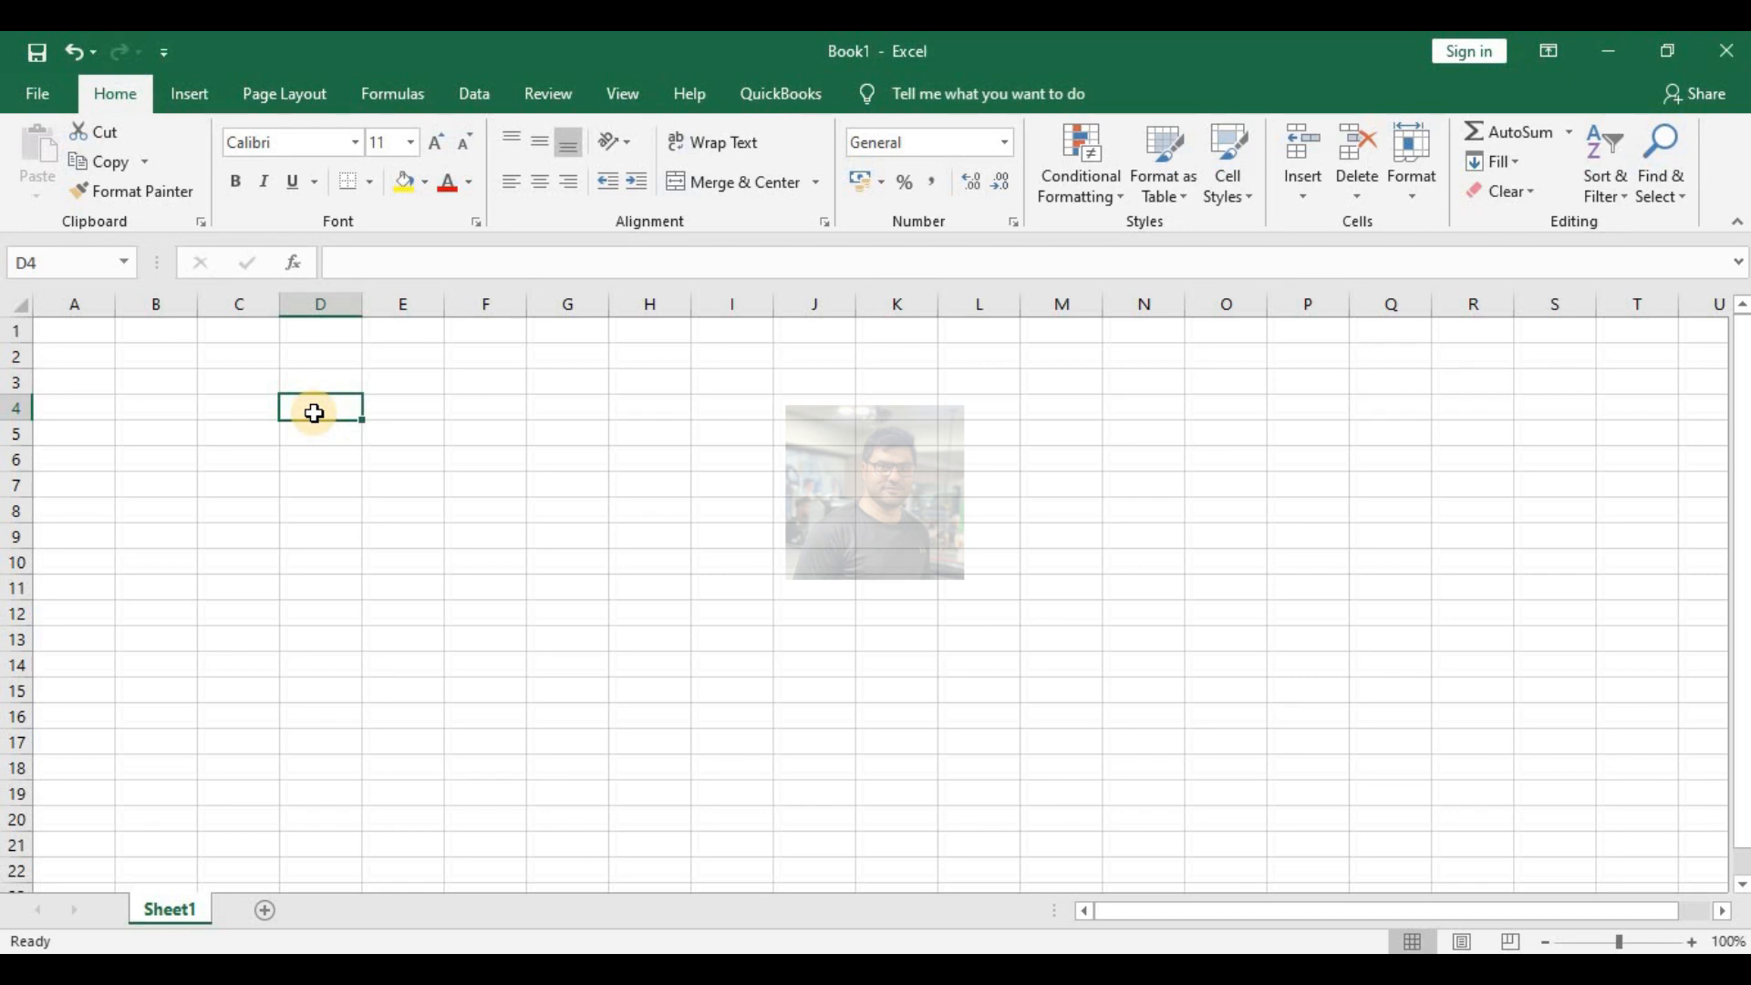
{"action": "type", "text": "D"}
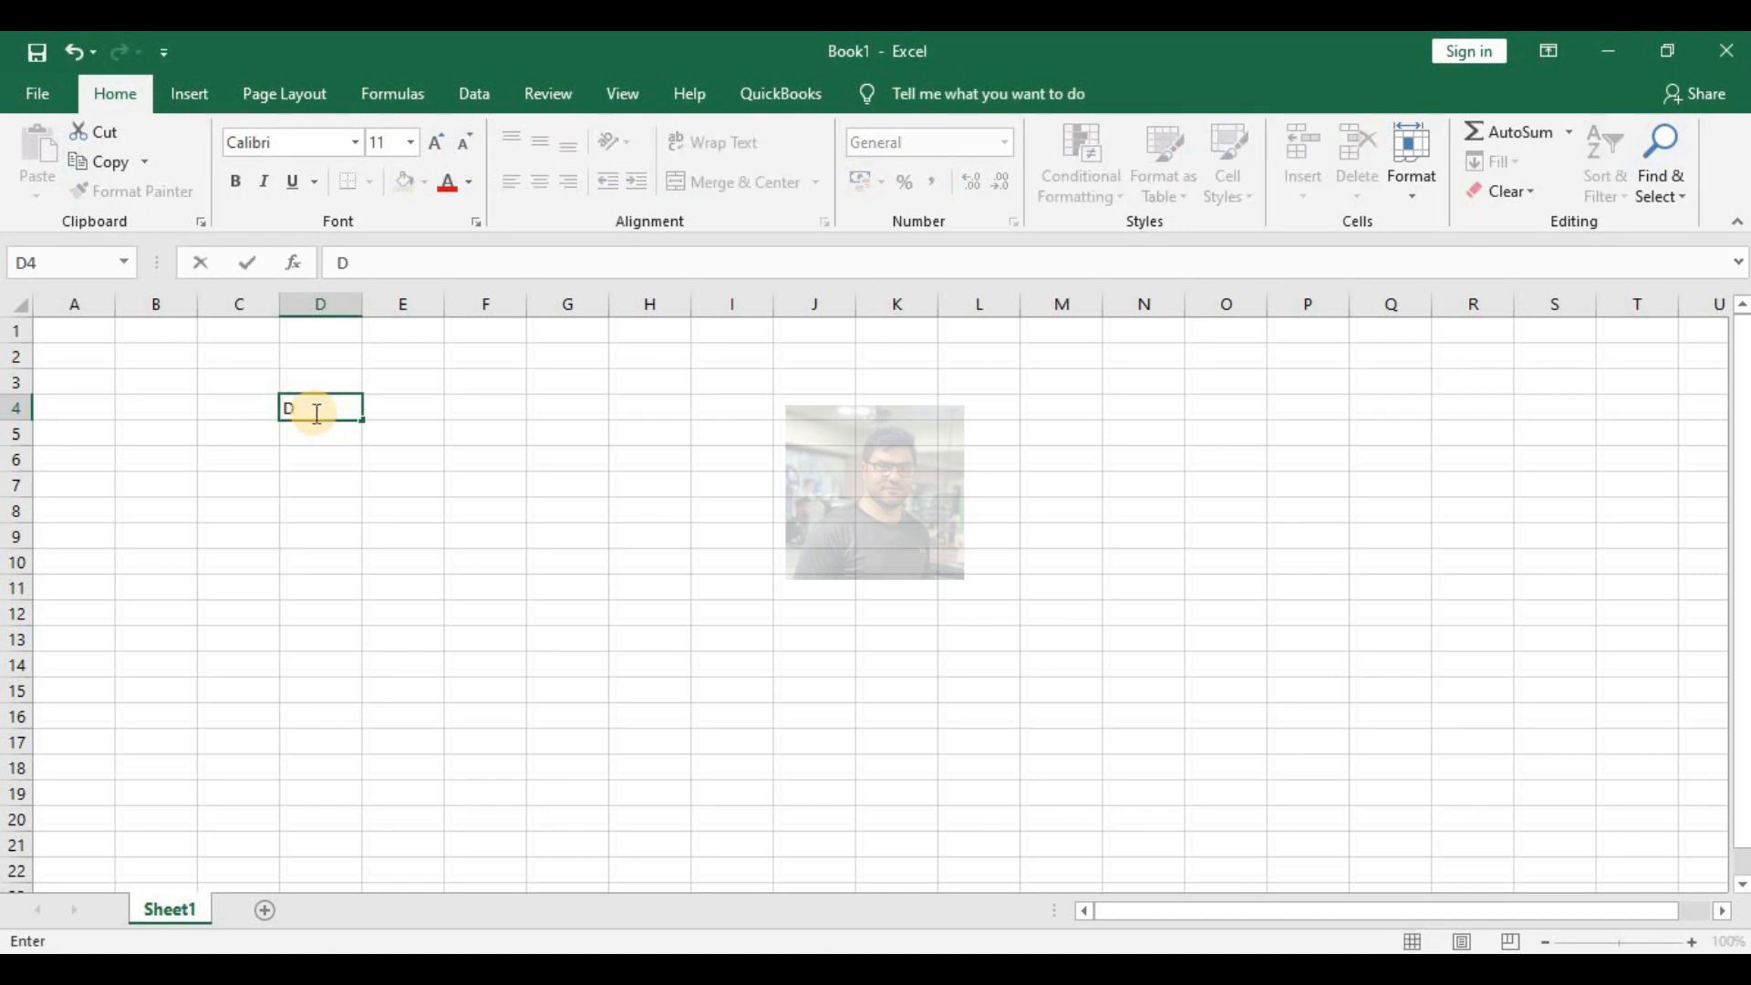
{"action": "type", "text": "uration"}
{"action": "key", "text": "Tab"}
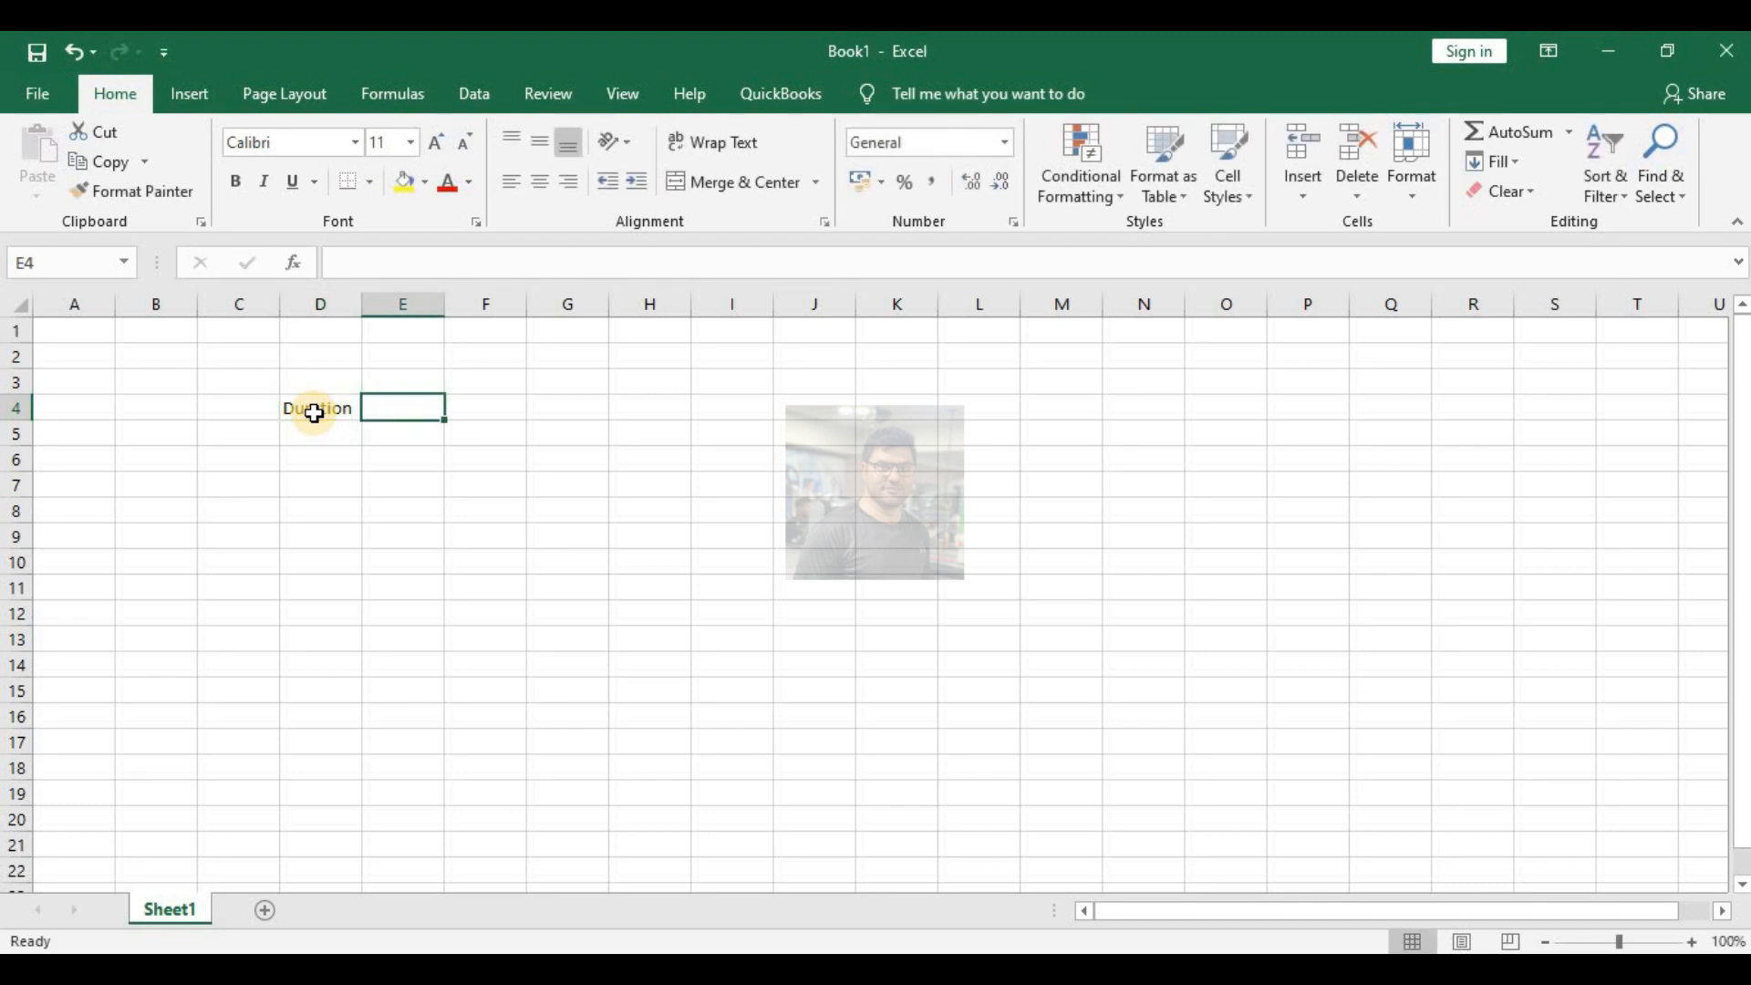
{"action": "type", "text": "Units"}
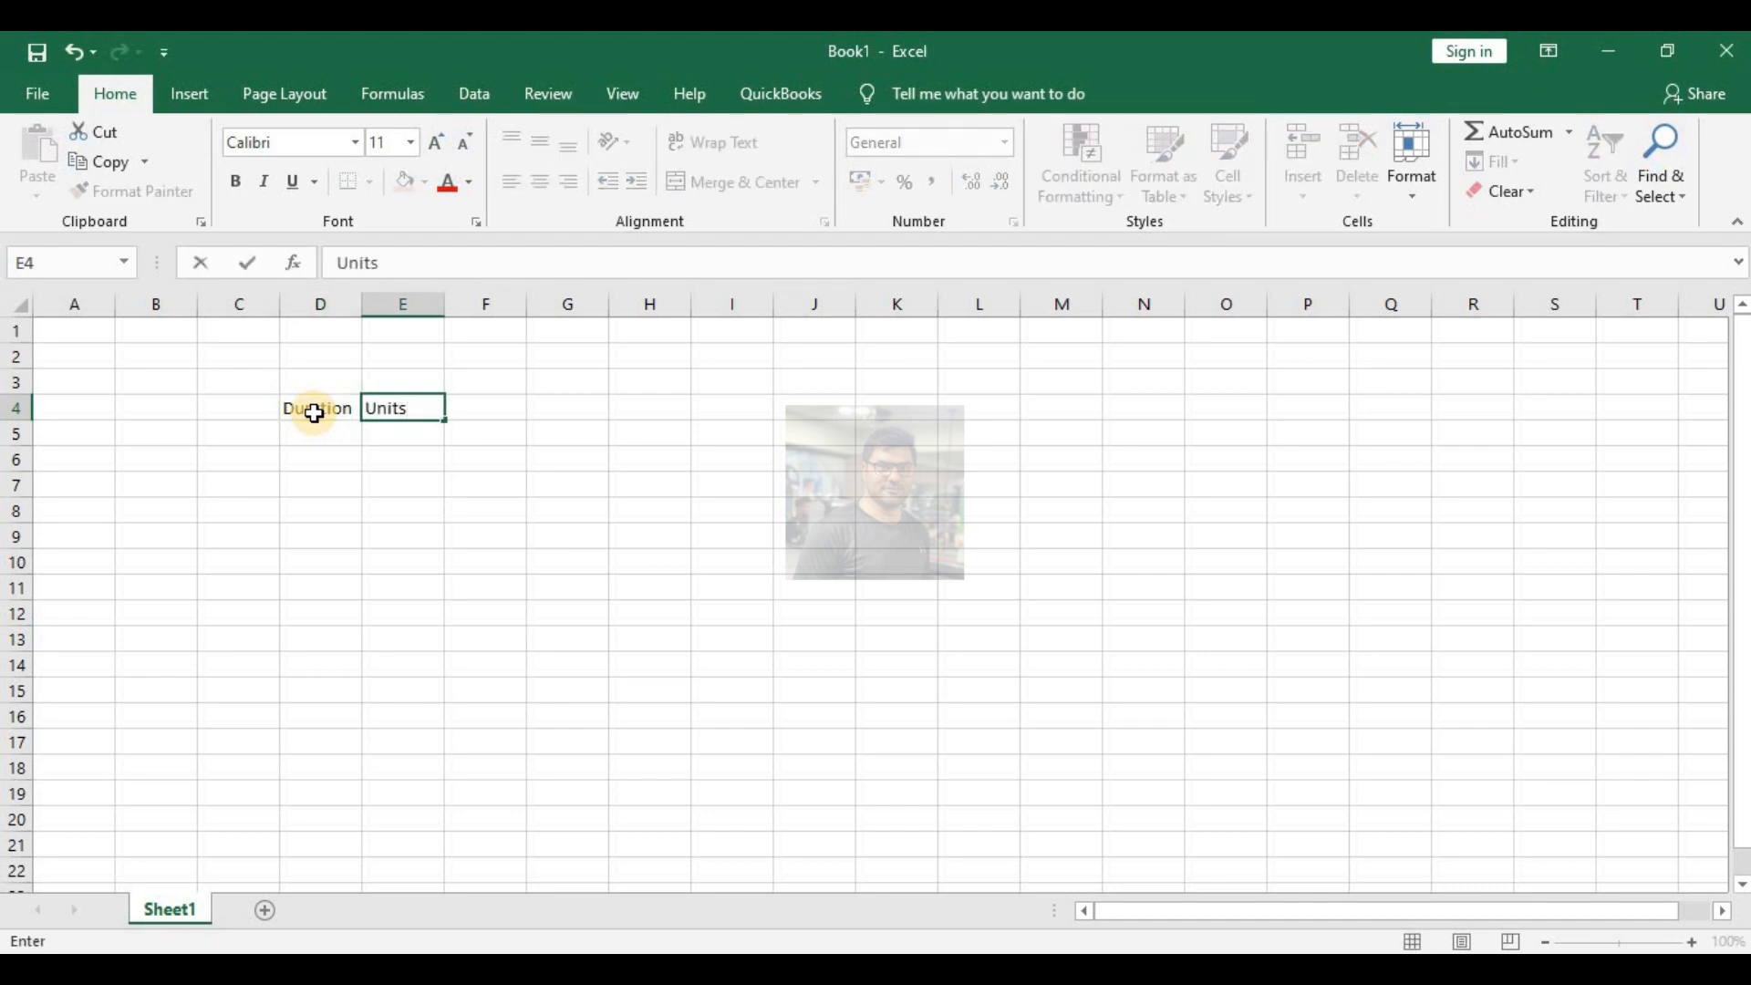
{"action": "key", "text": "Tab"}
{"action": "type", "text": "Units"}
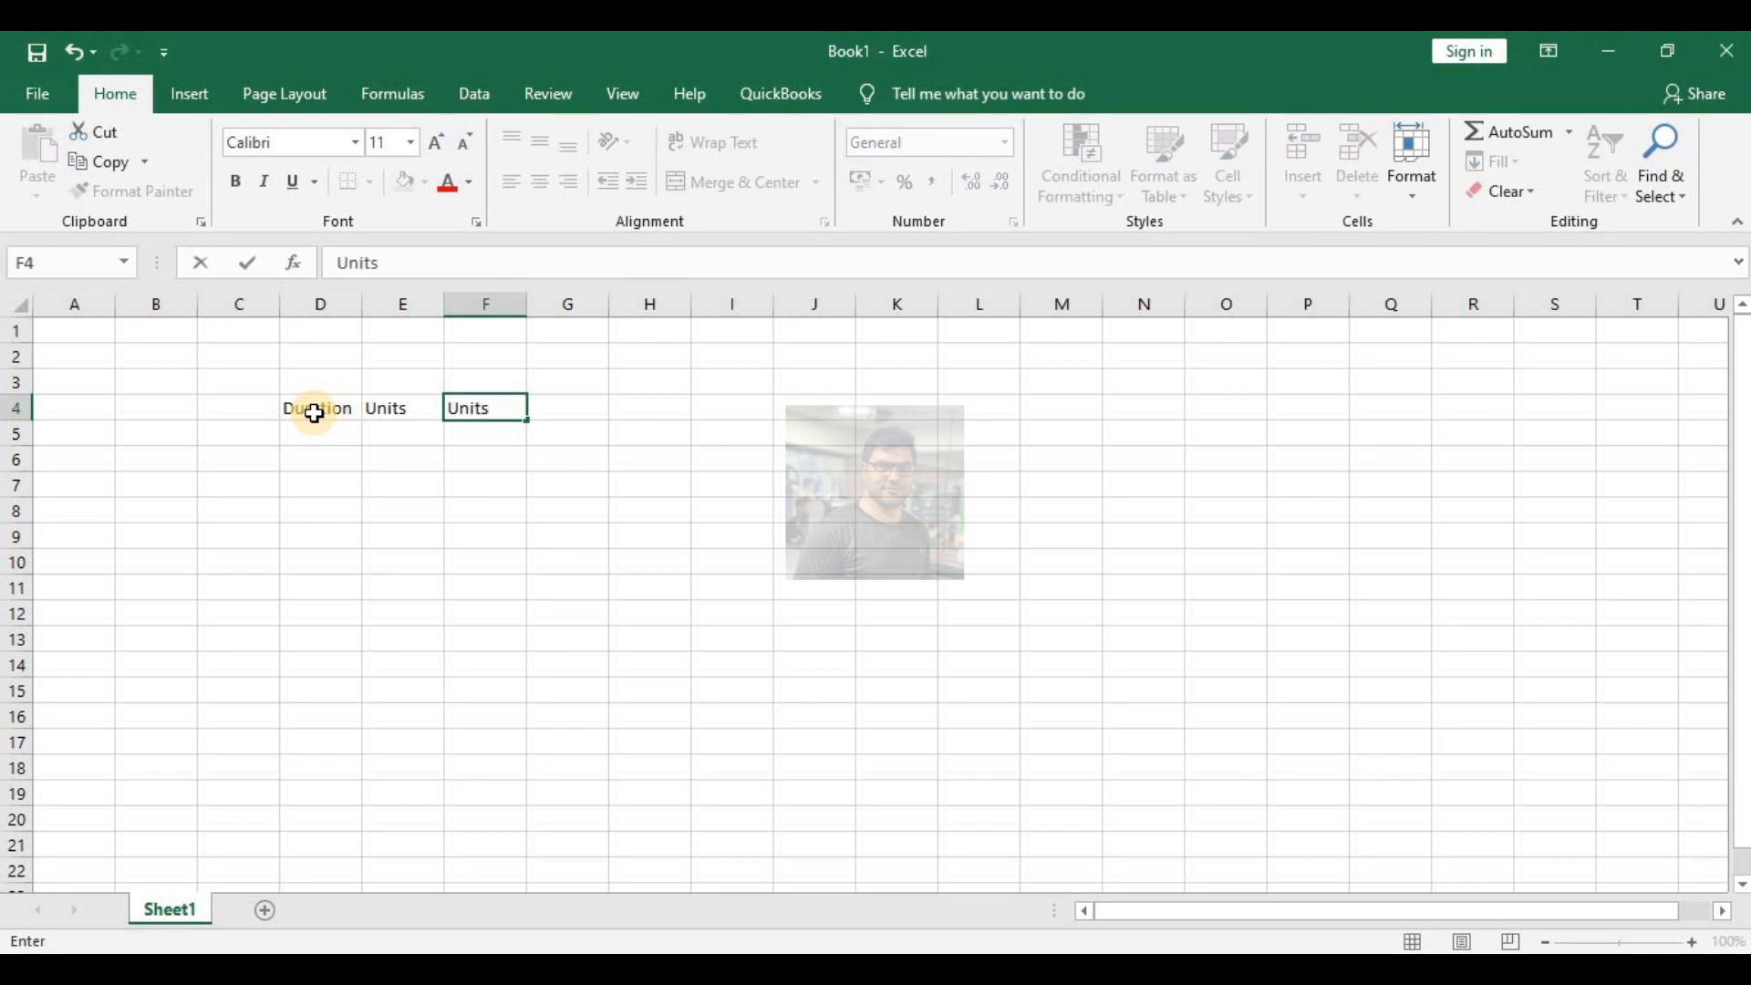
{"action": "type", "text": "/tlme"}
{"action": "left_click", "coordinate": [346, 547]}
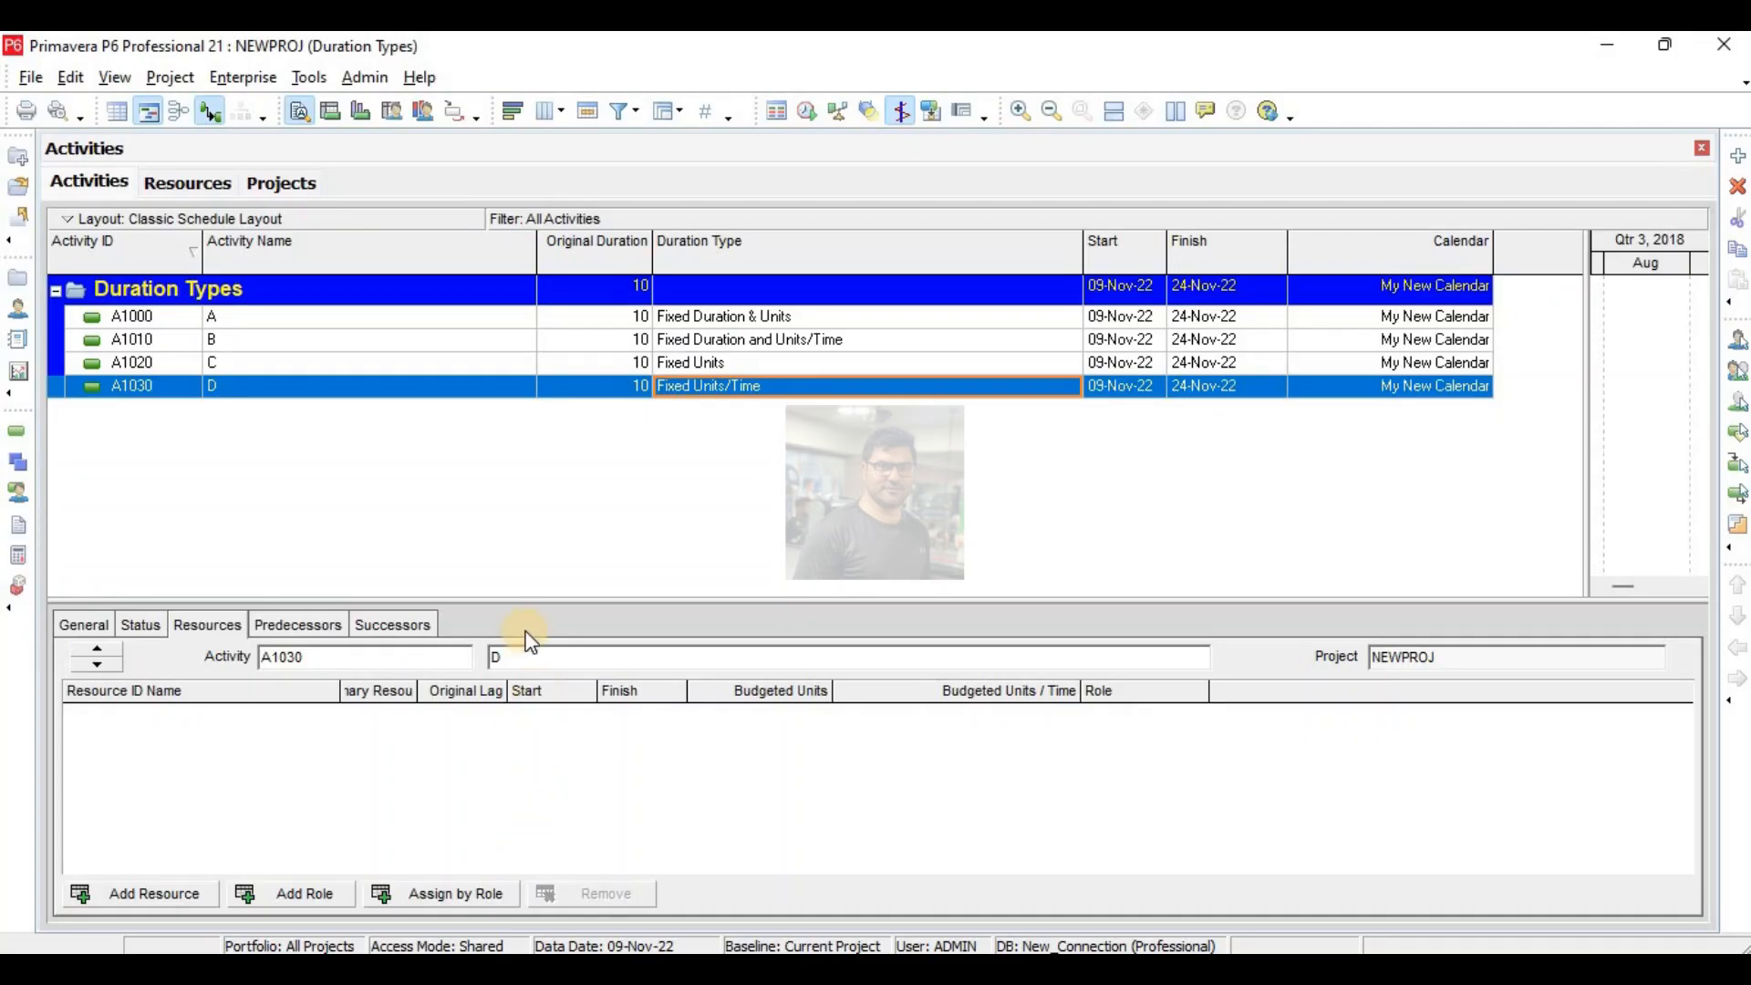
- Back in Primavera P6, assign resource R-5 to activities D, C, B and A
{"action": "left_click", "coordinate": [117, 897]}
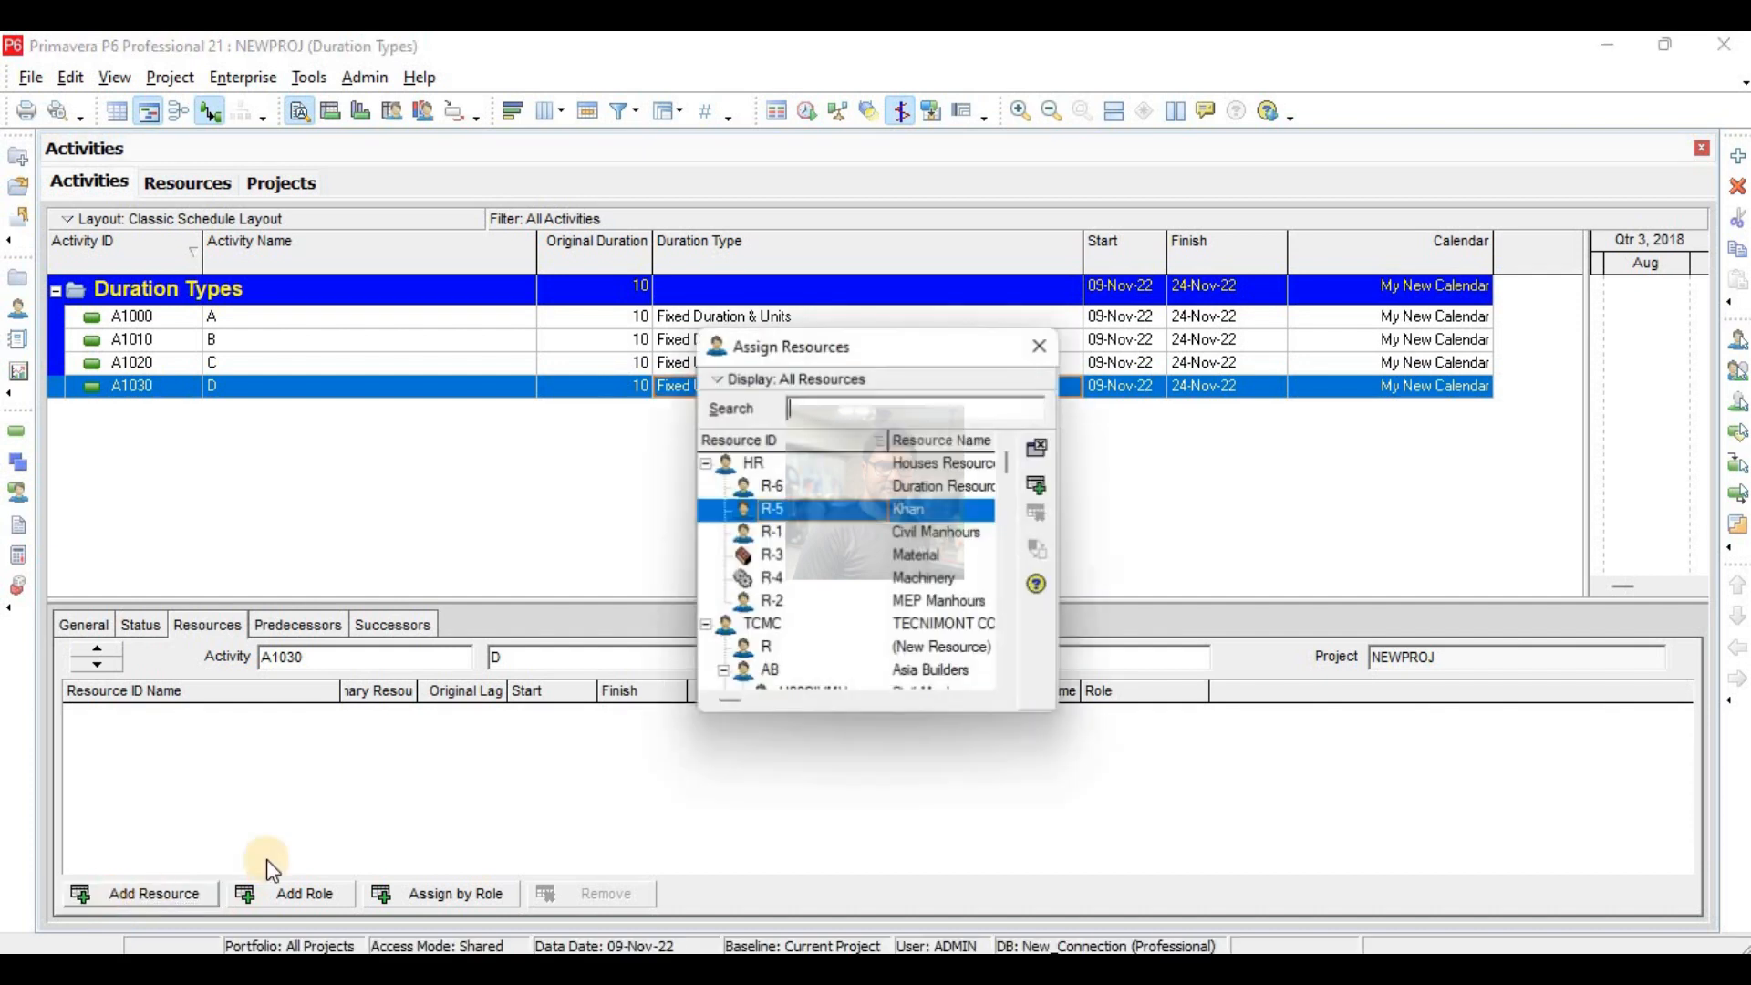
{"action": "double_click", "coordinate": [912, 511]}
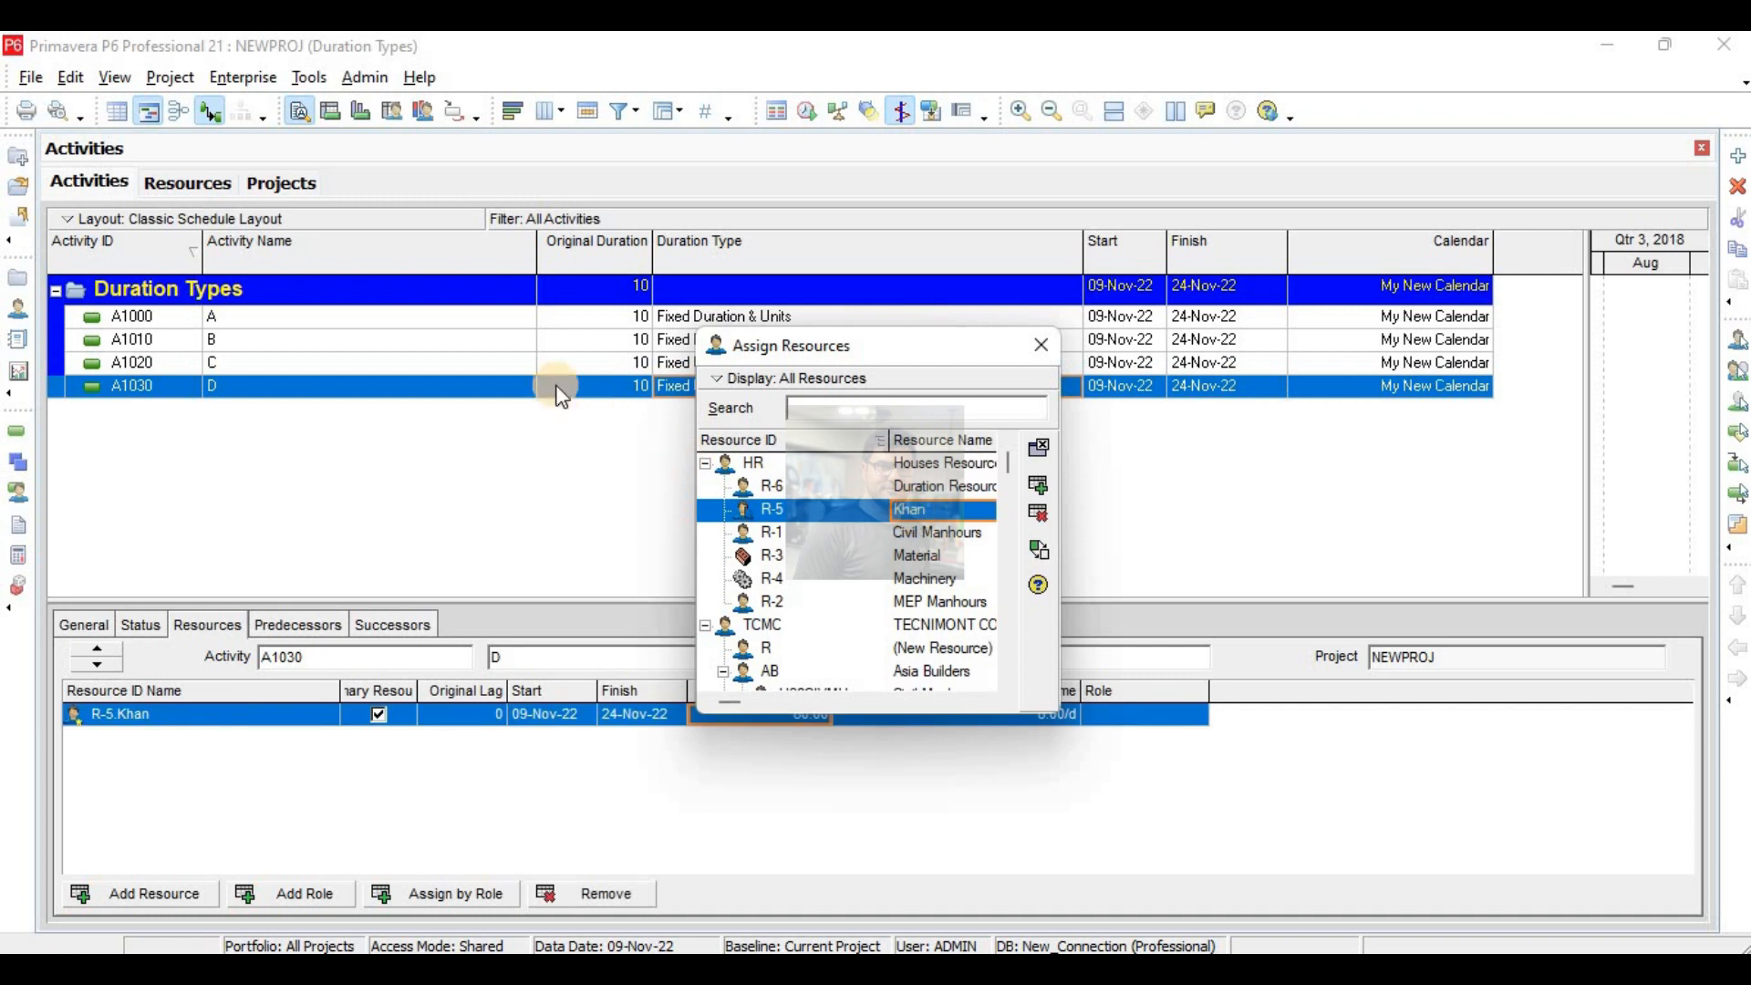
{"action": "left_click", "coordinate": [268, 363]}
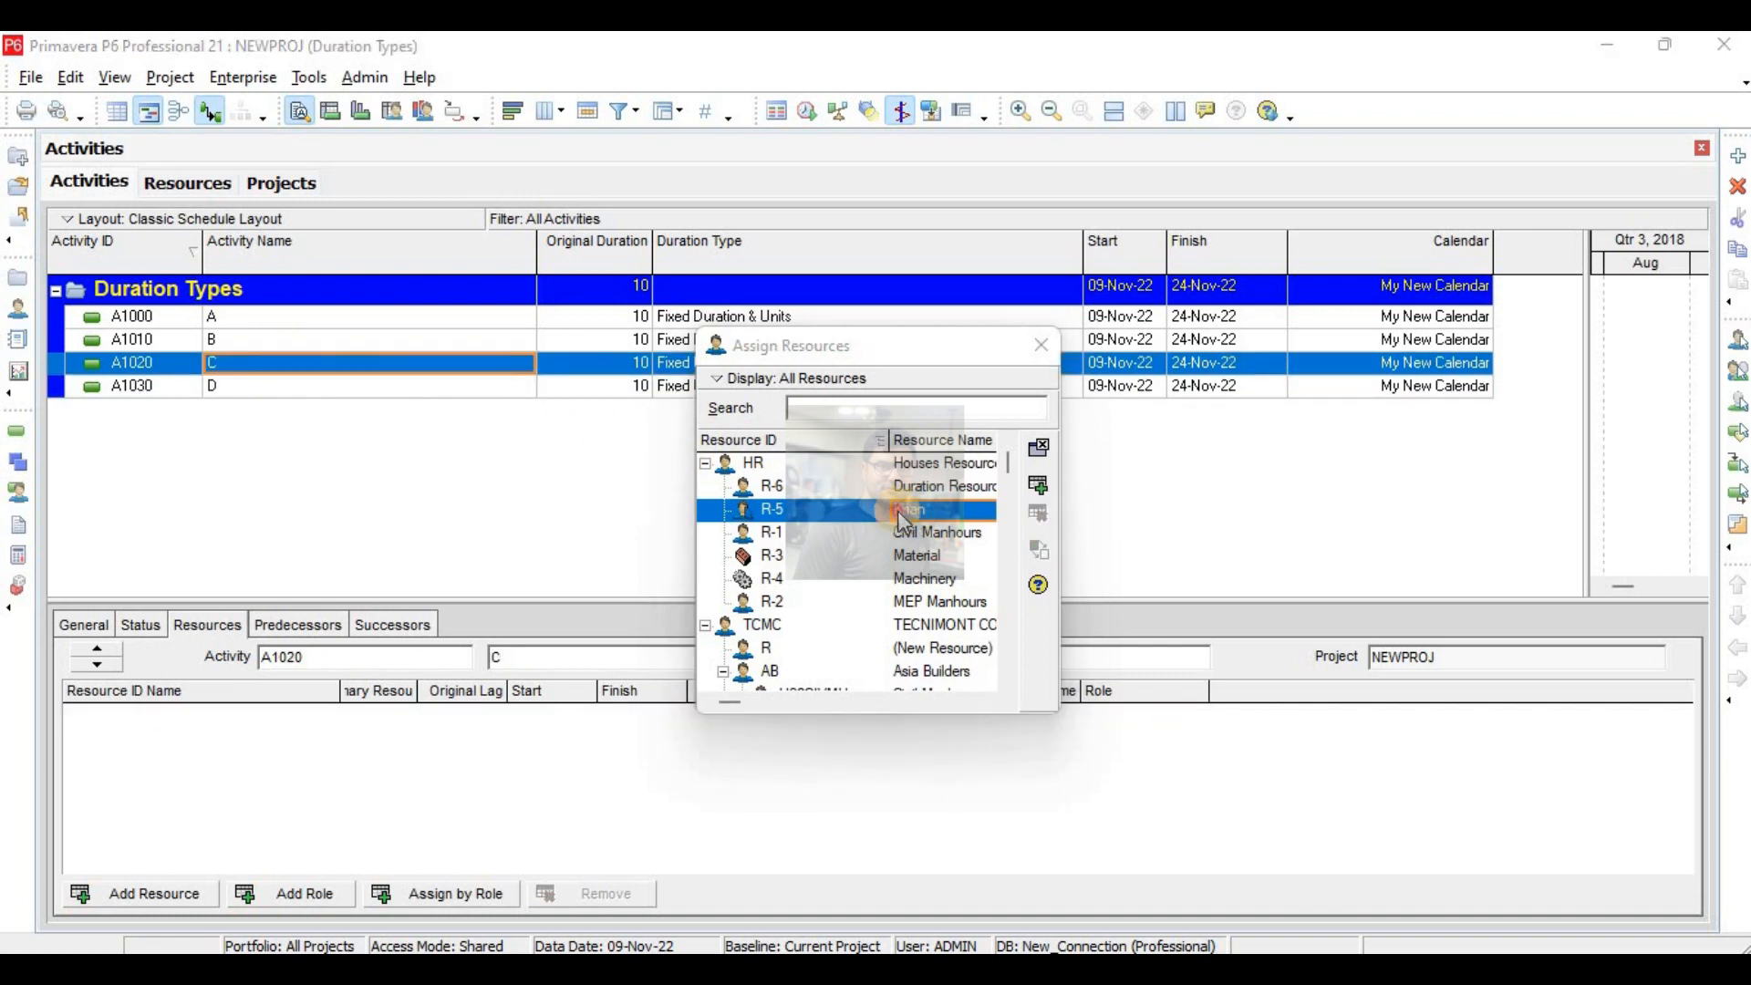
{"action": "left_click", "coordinate": [314, 340]}
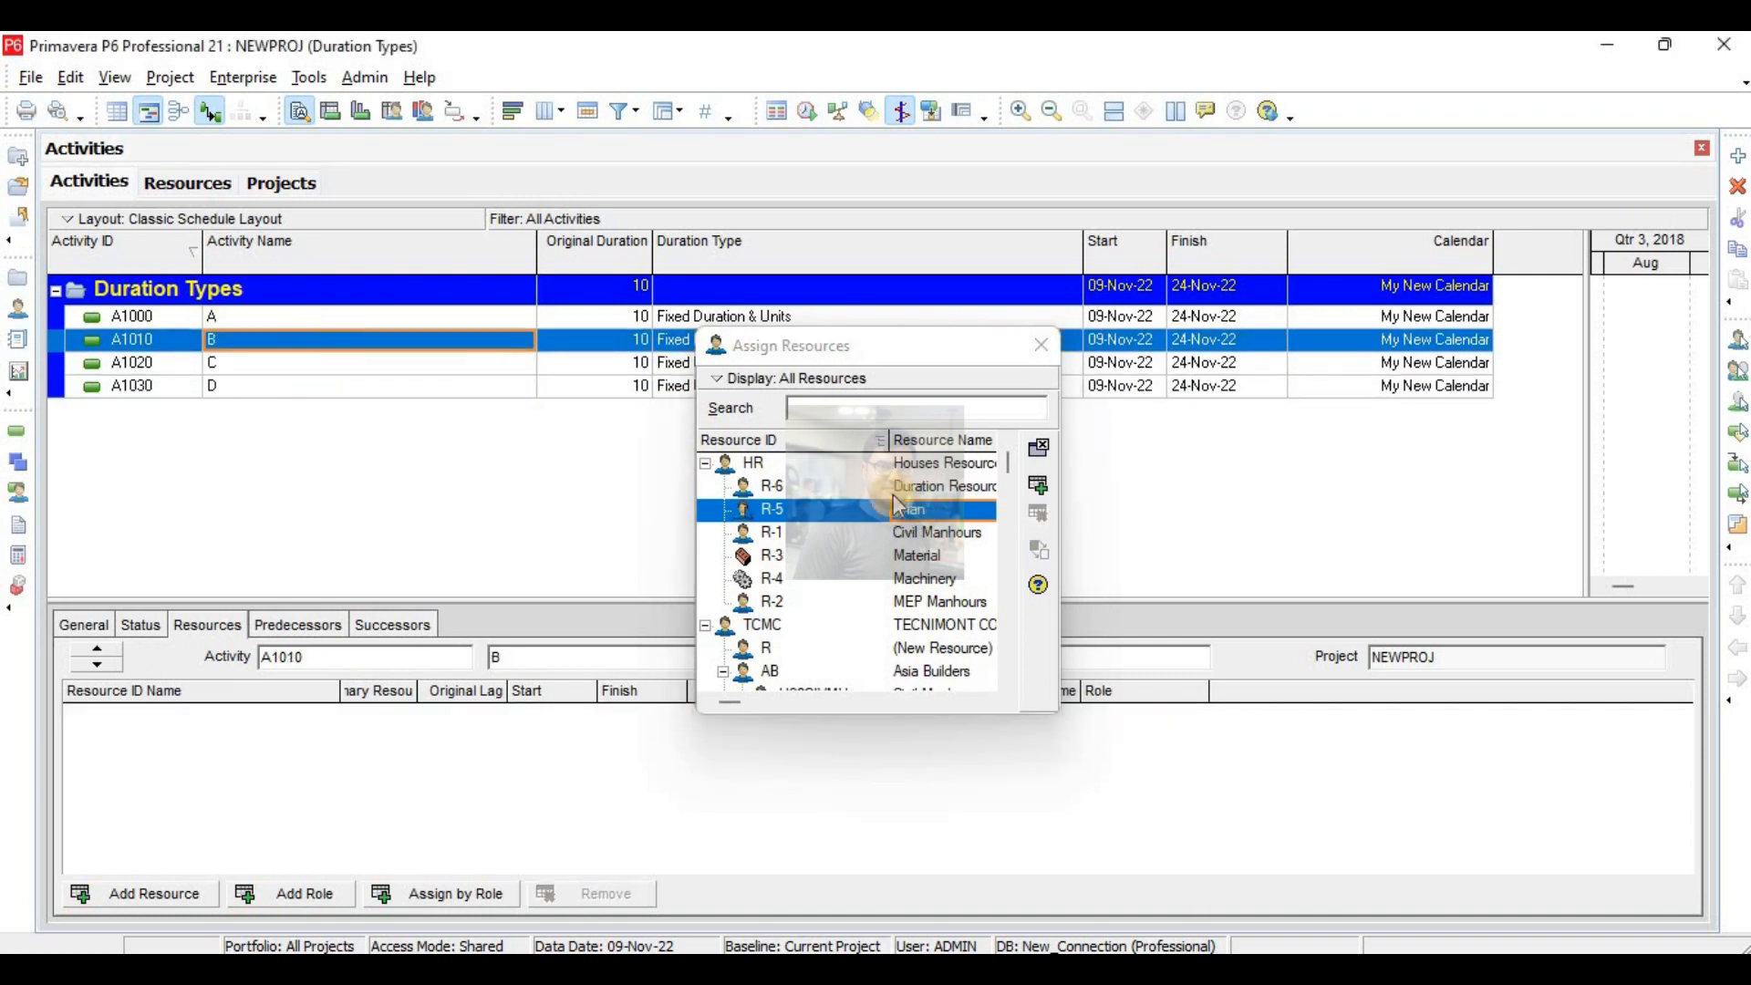
{"action": "double_click", "coordinate": [912, 508]}
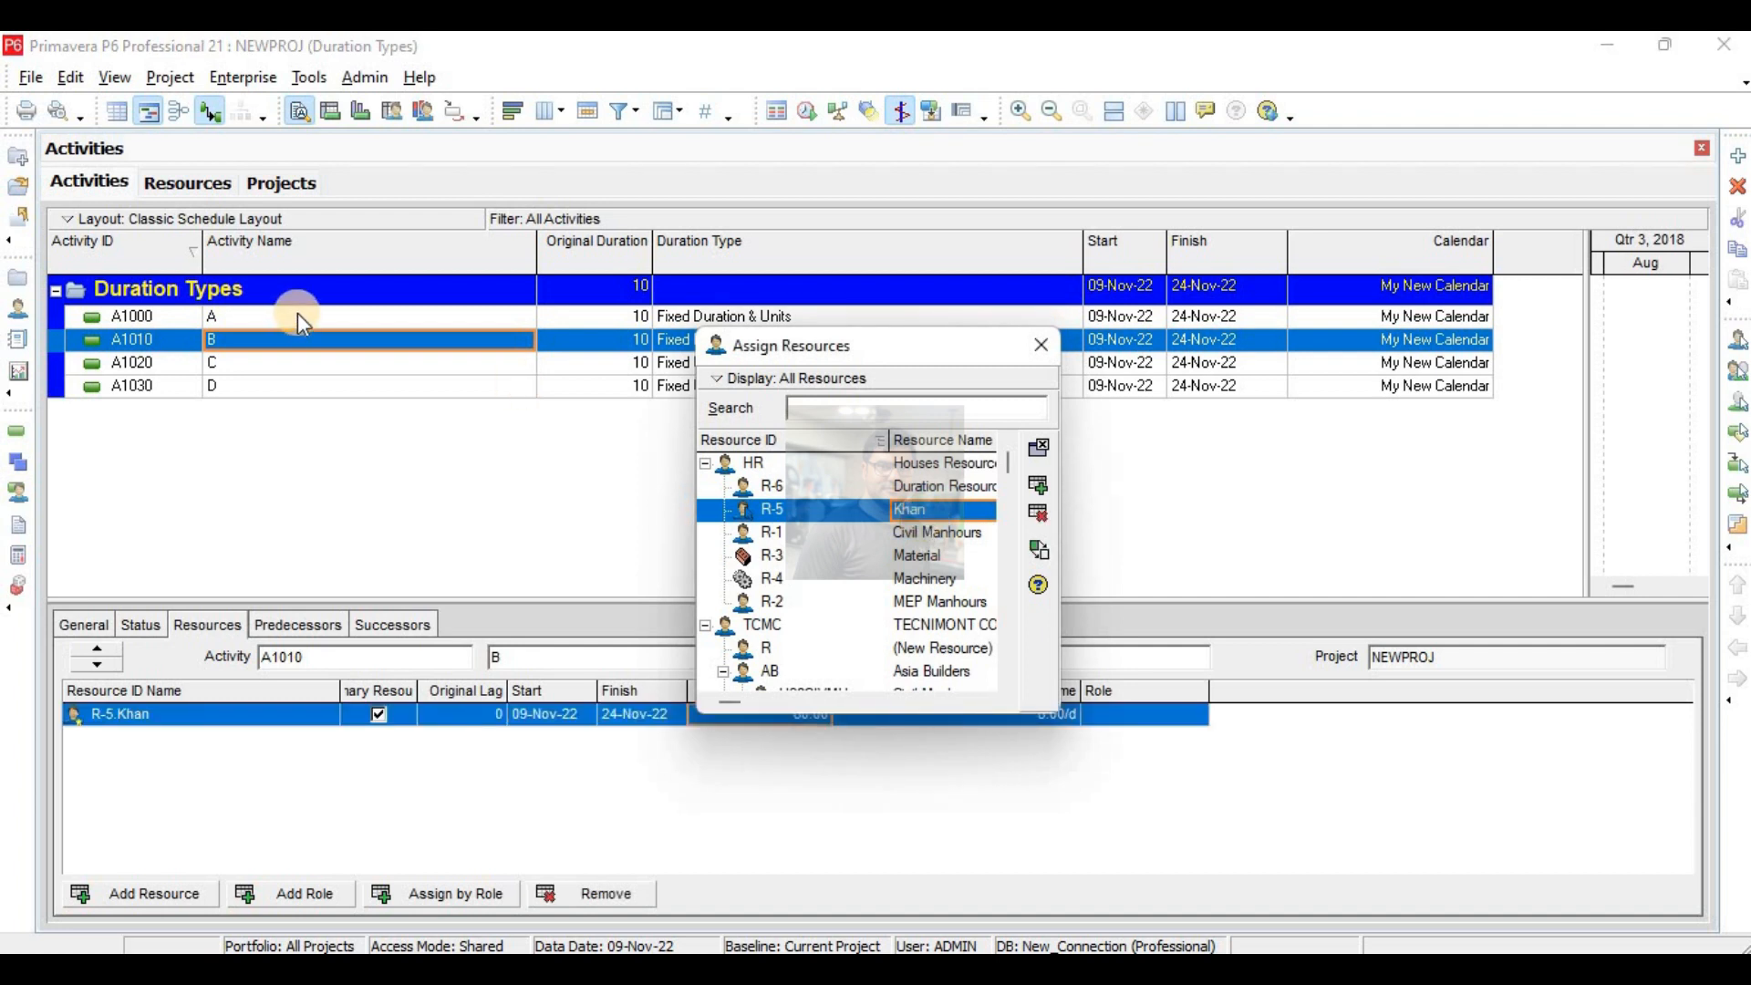
{"action": "left_click", "coordinate": [297, 316]}
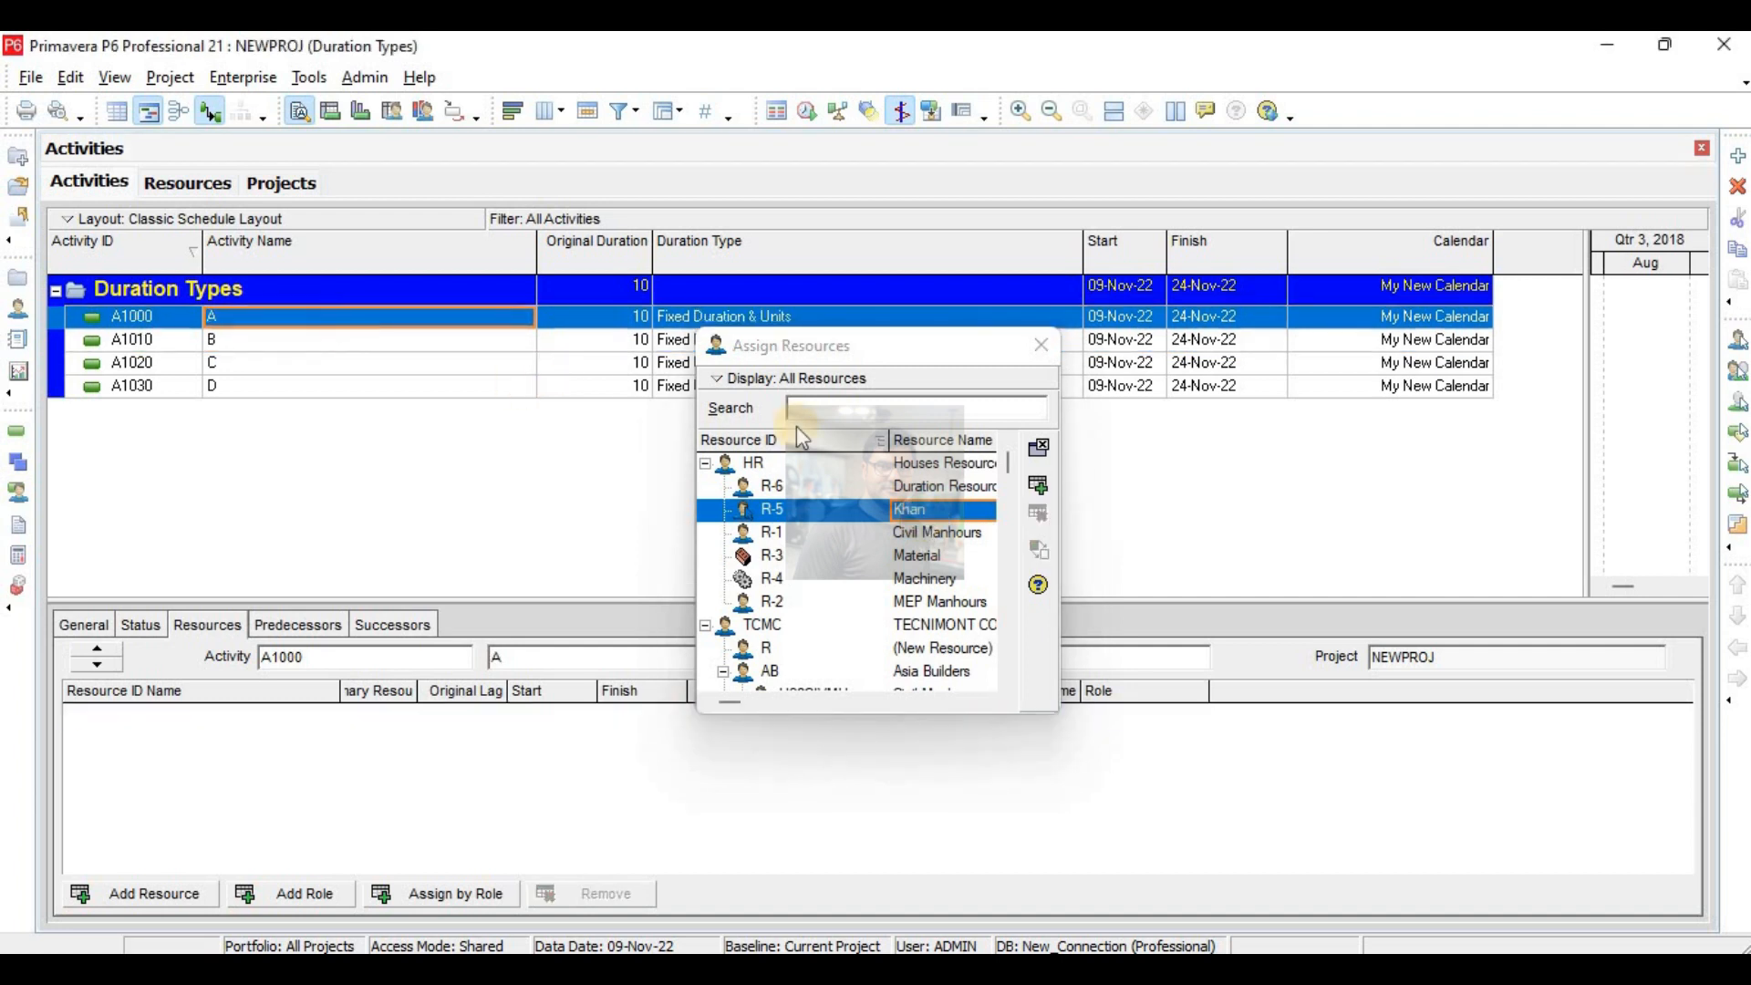
{"action": "double_click", "coordinate": [901, 510]}
{"action": "left_click", "coordinate": [1040, 345]}
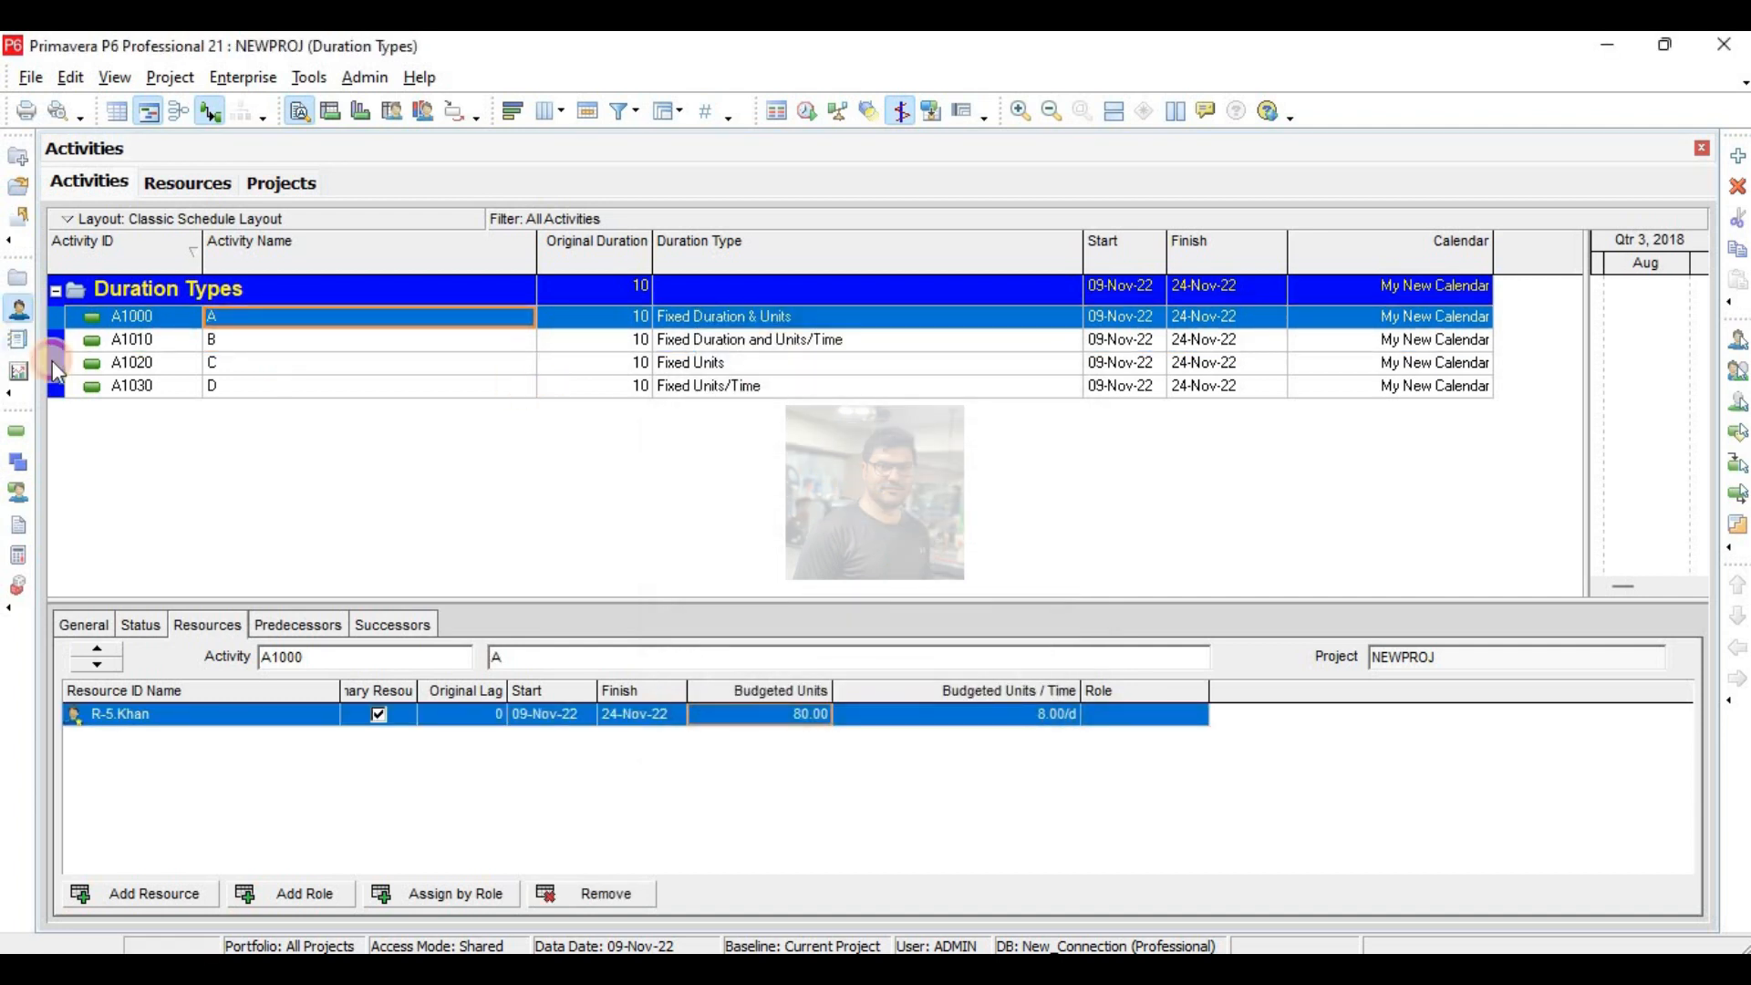
- Check resource R-5's default units/time in the resource list, and activity A's duration type, original duration, budgeted units and budgeted units/time
{"action": "left_click", "coordinate": [19, 314]}
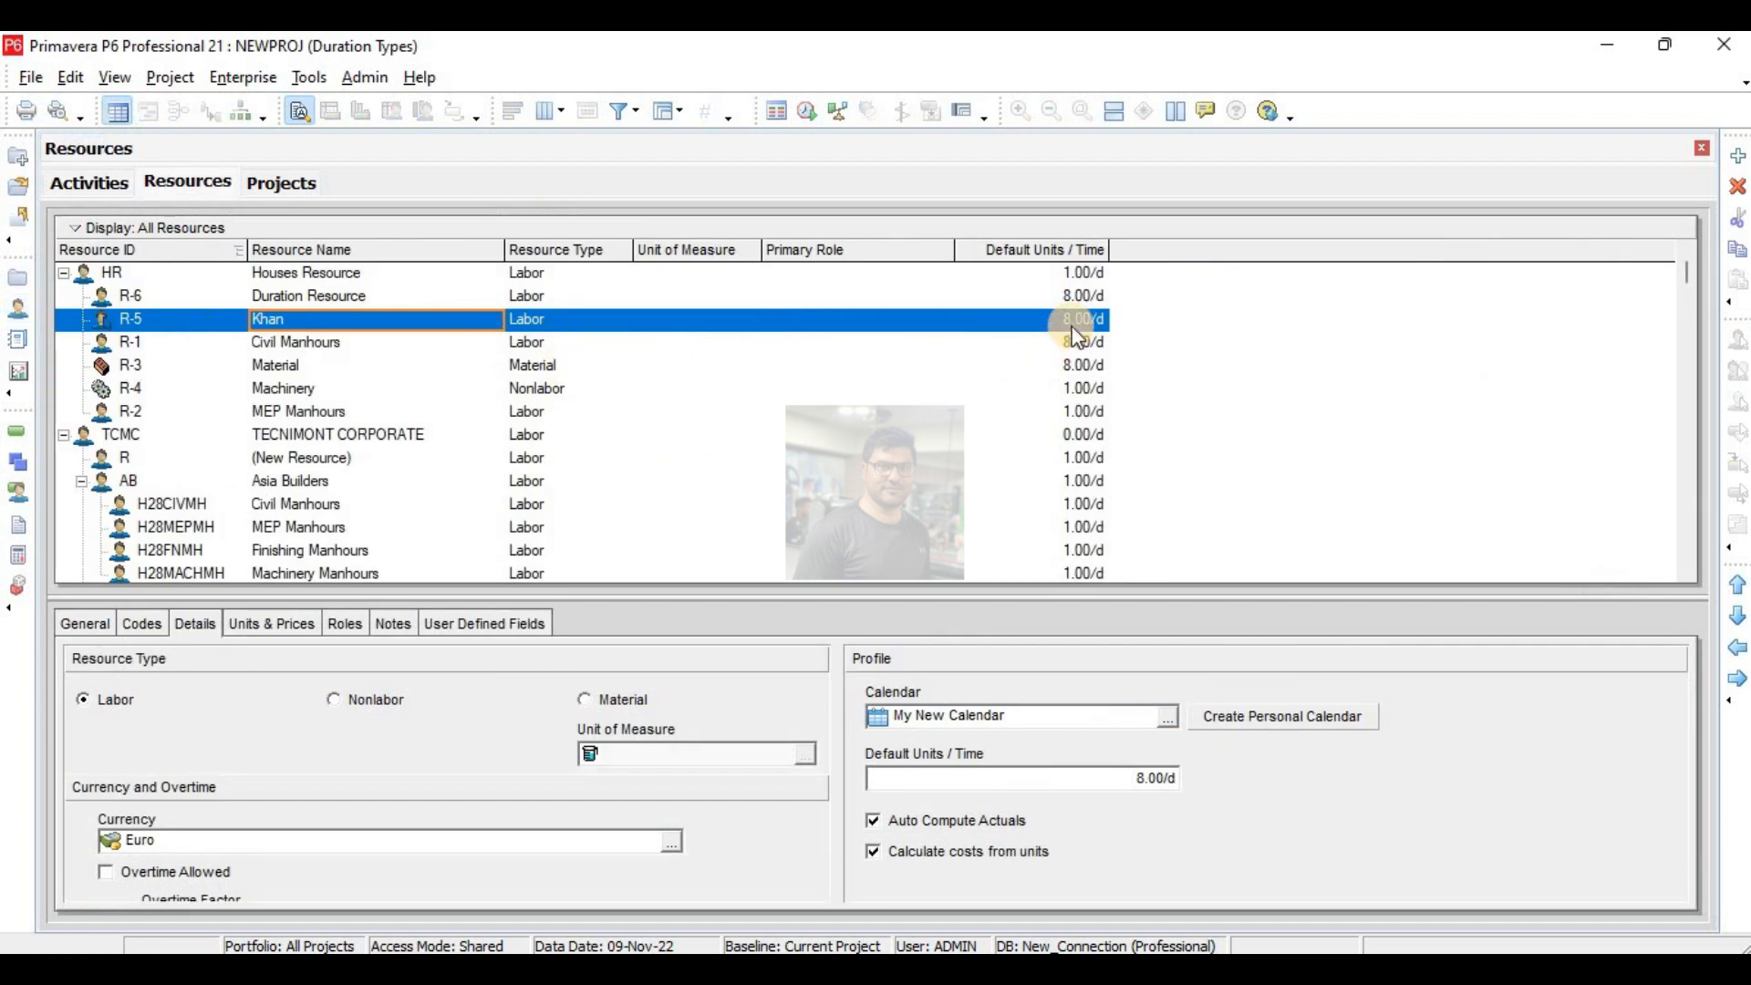
{"action": "left_click", "coordinate": [24, 434]}
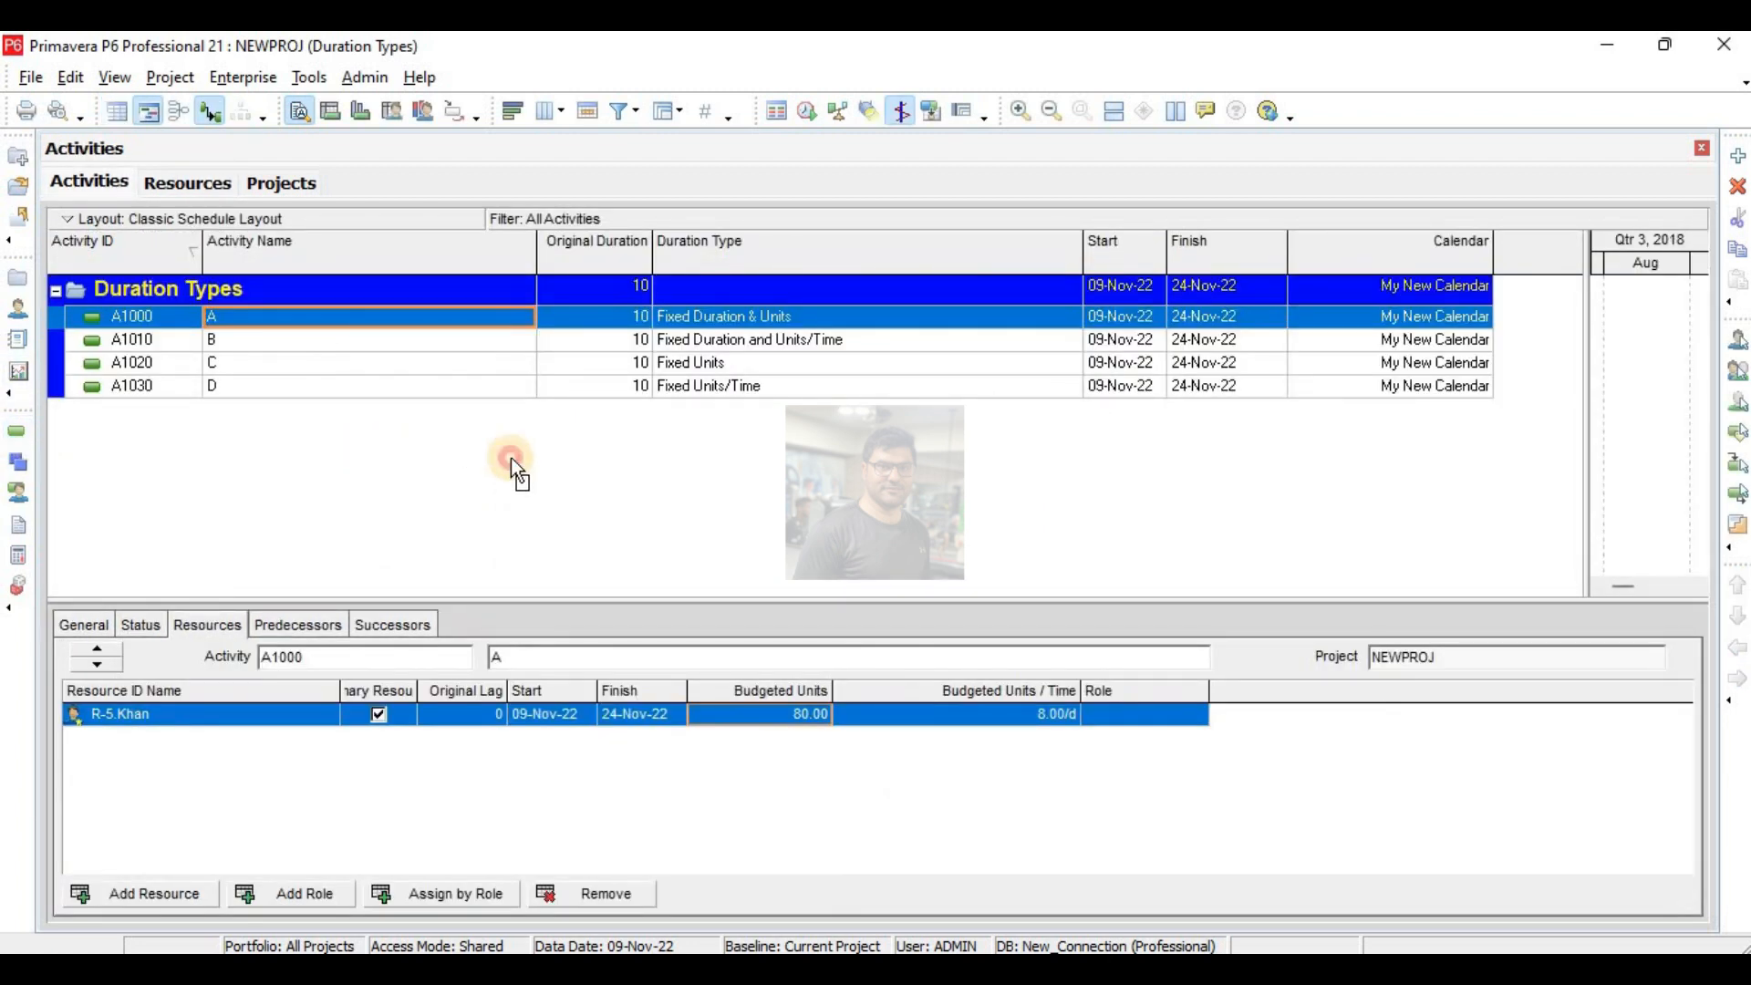
{"action": "left_click", "coordinate": [673, 324]}
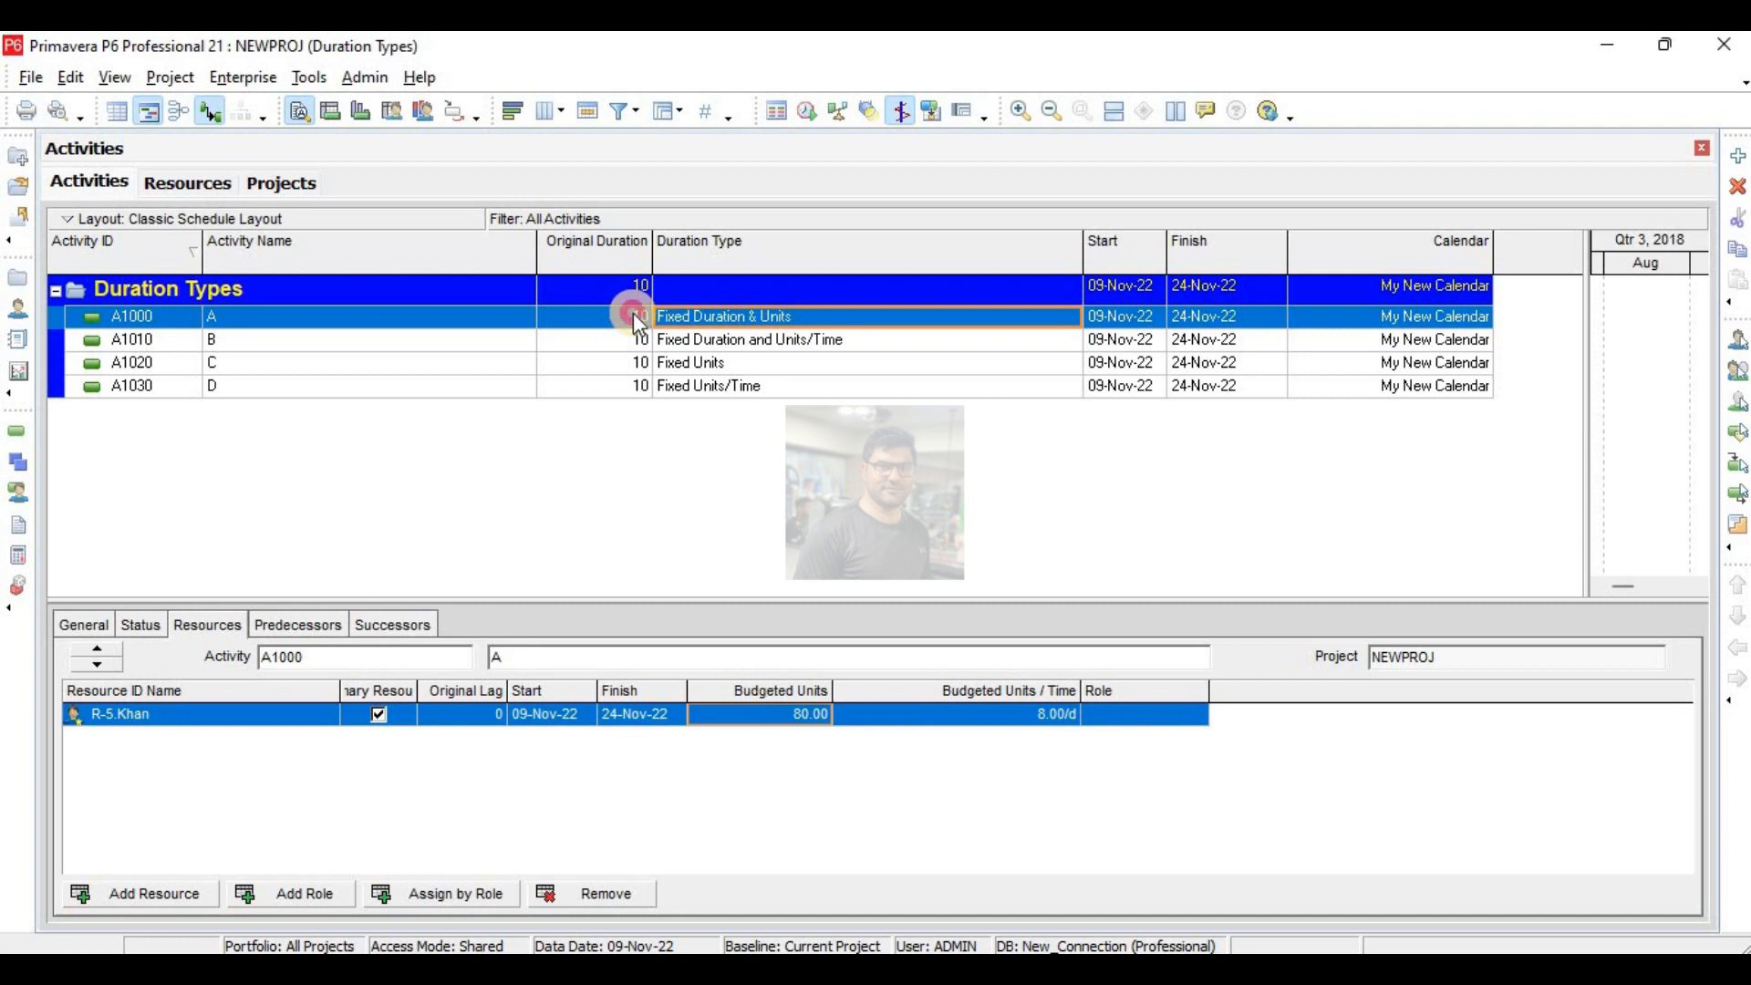
{"action": "left_click", "coordinate": [633, 314]}
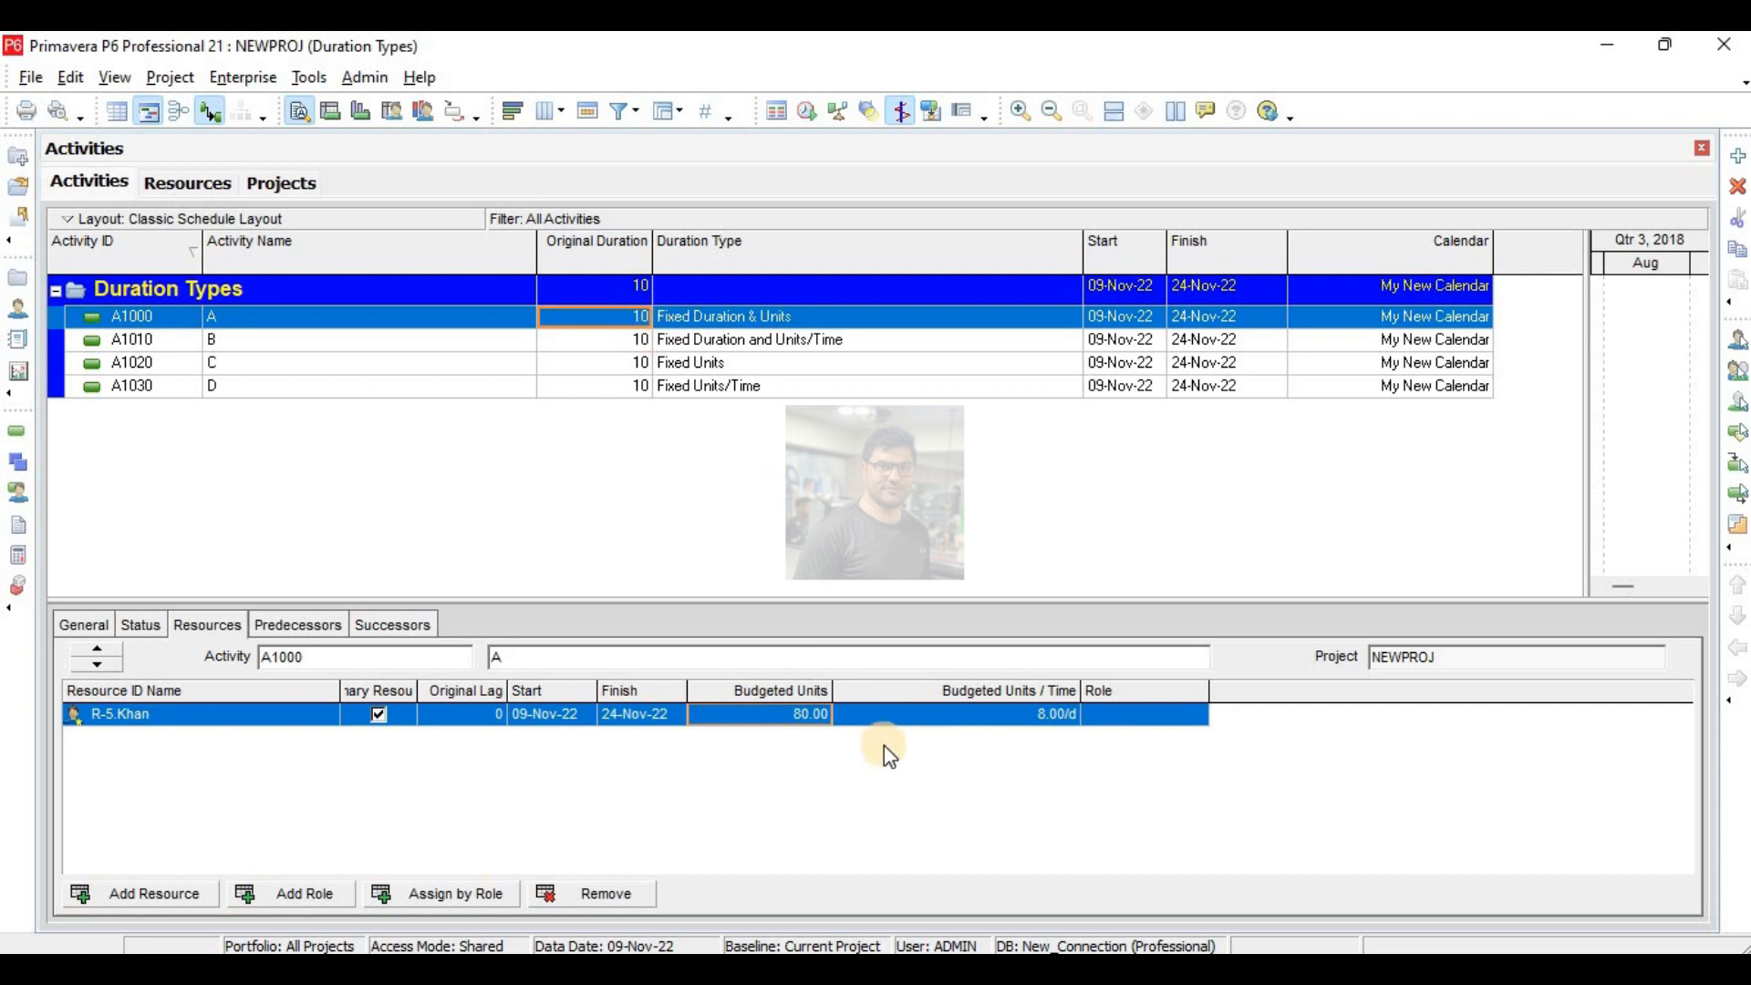
{"action": "left_click", "coordinate": [807, 708]}
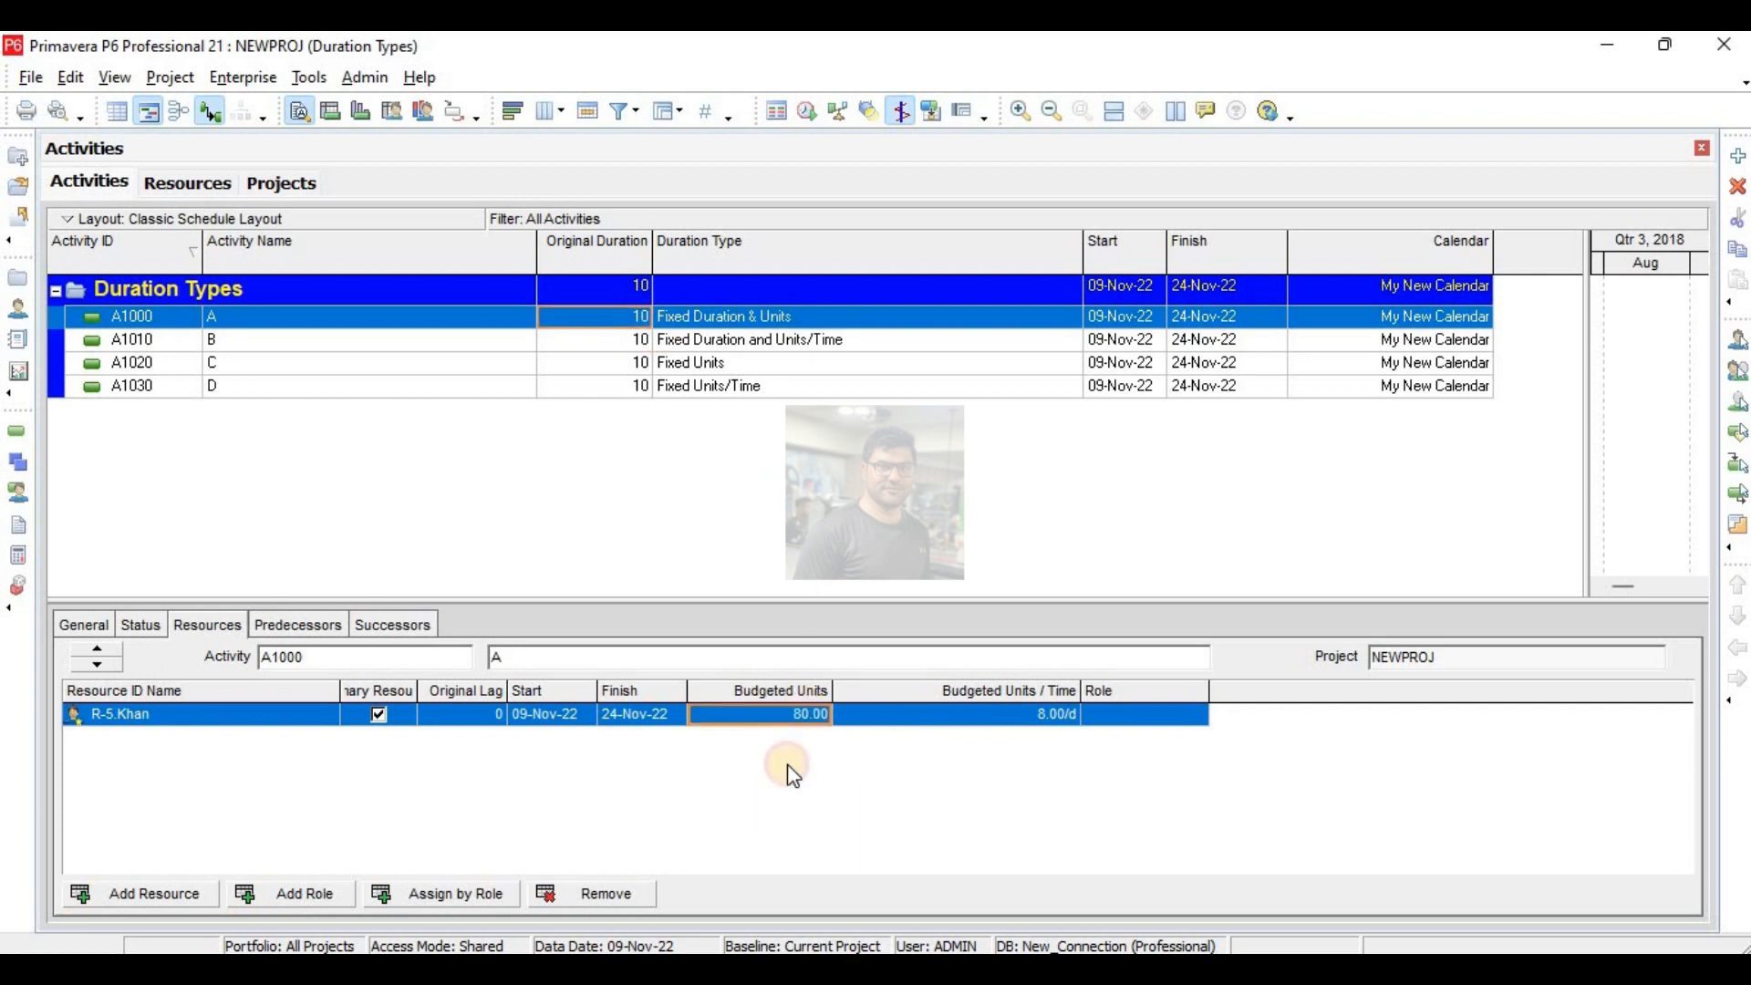
{"action": "left_click", "coordinate": [799, 717]}
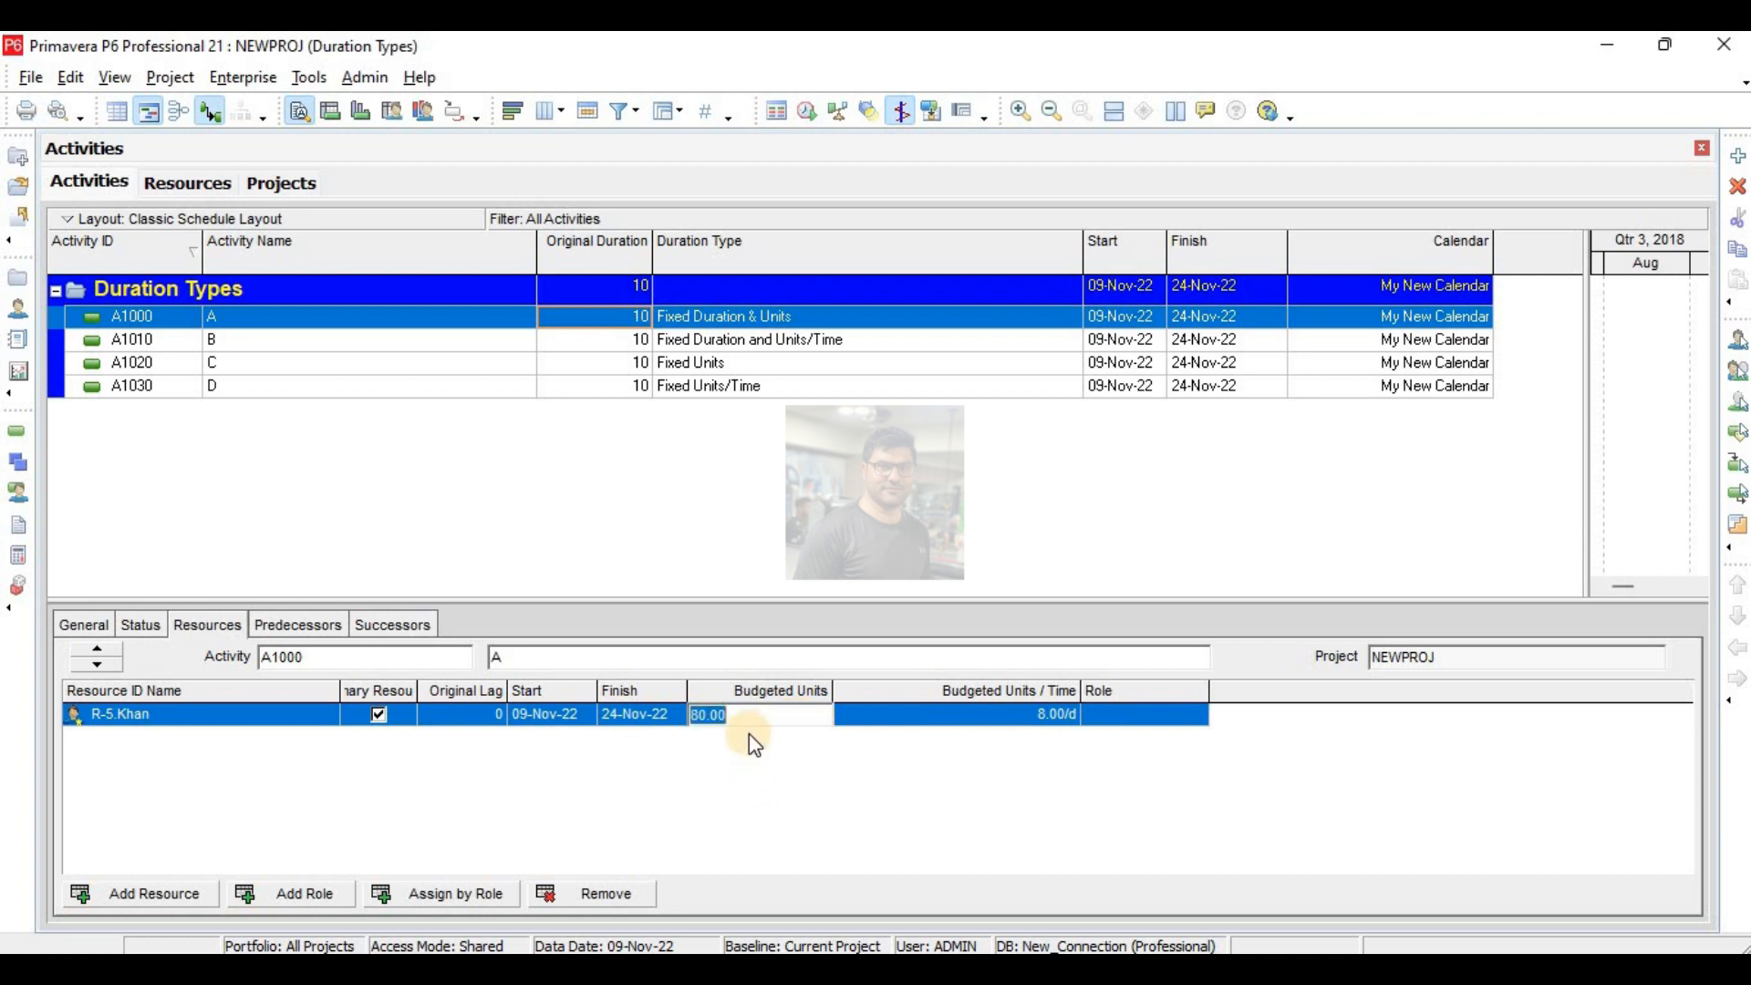
{"action": "key", "text": "Return"}
{"action": "left_click", "coordinate": [641, 322]}
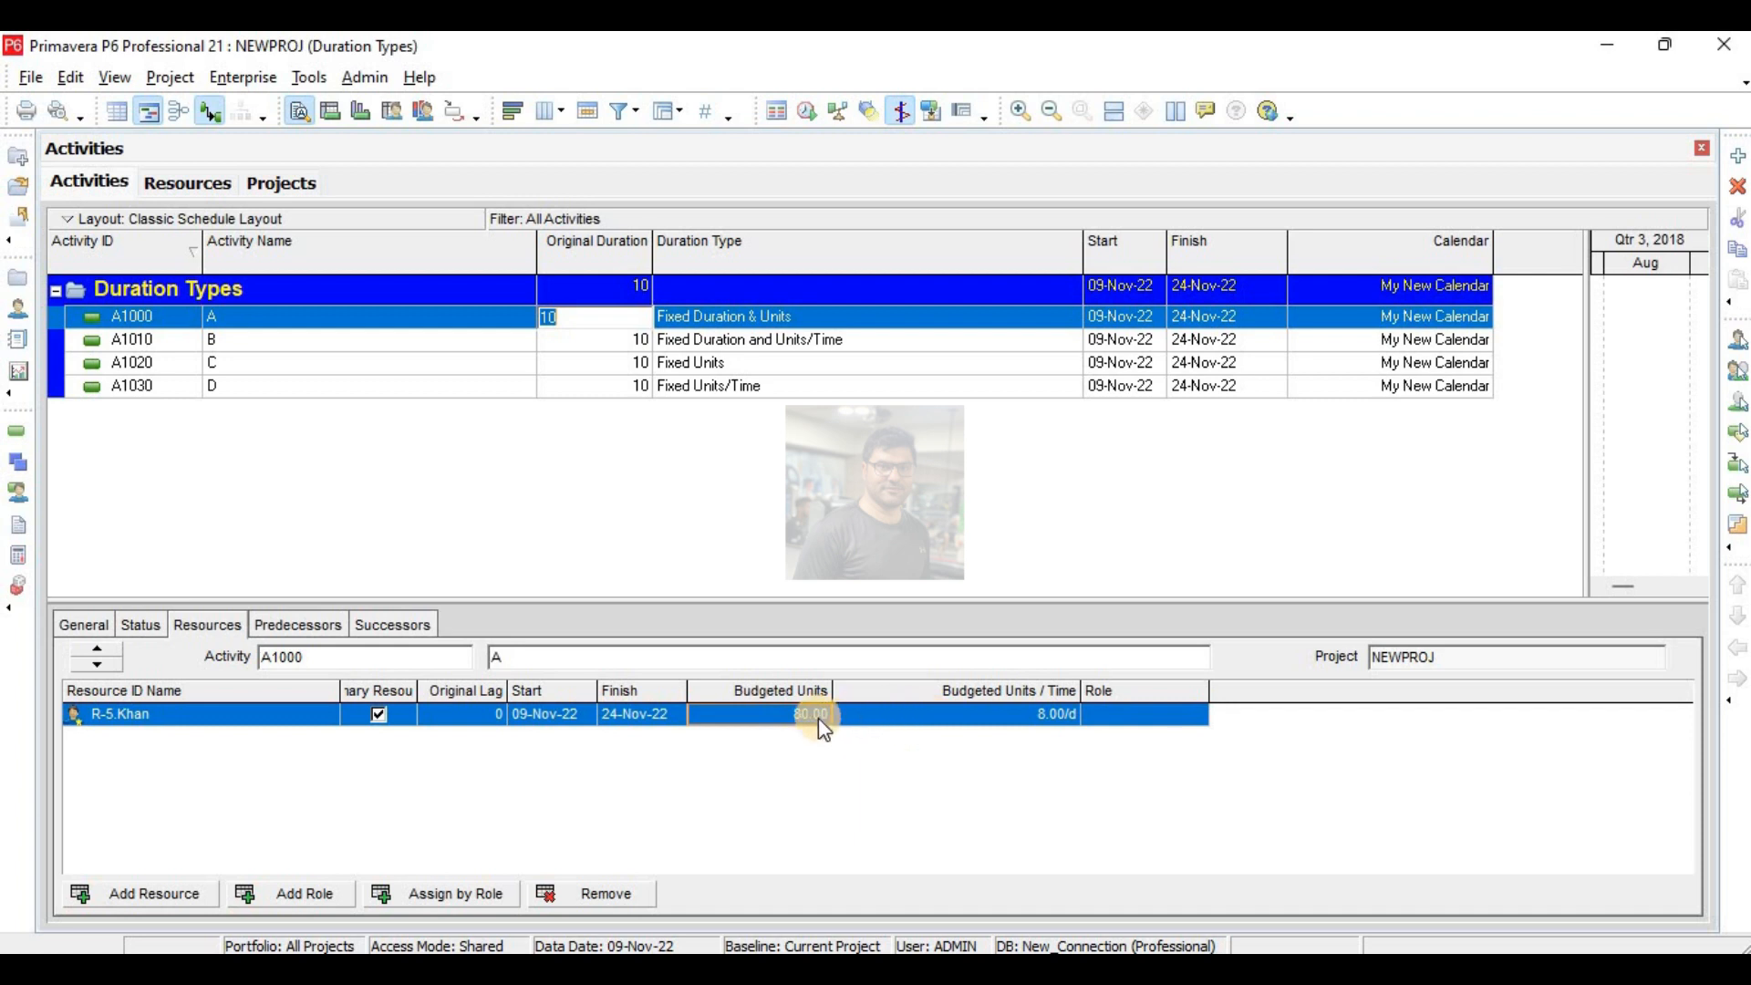
{"action": "left_click", "coordinate": [982, 714]}
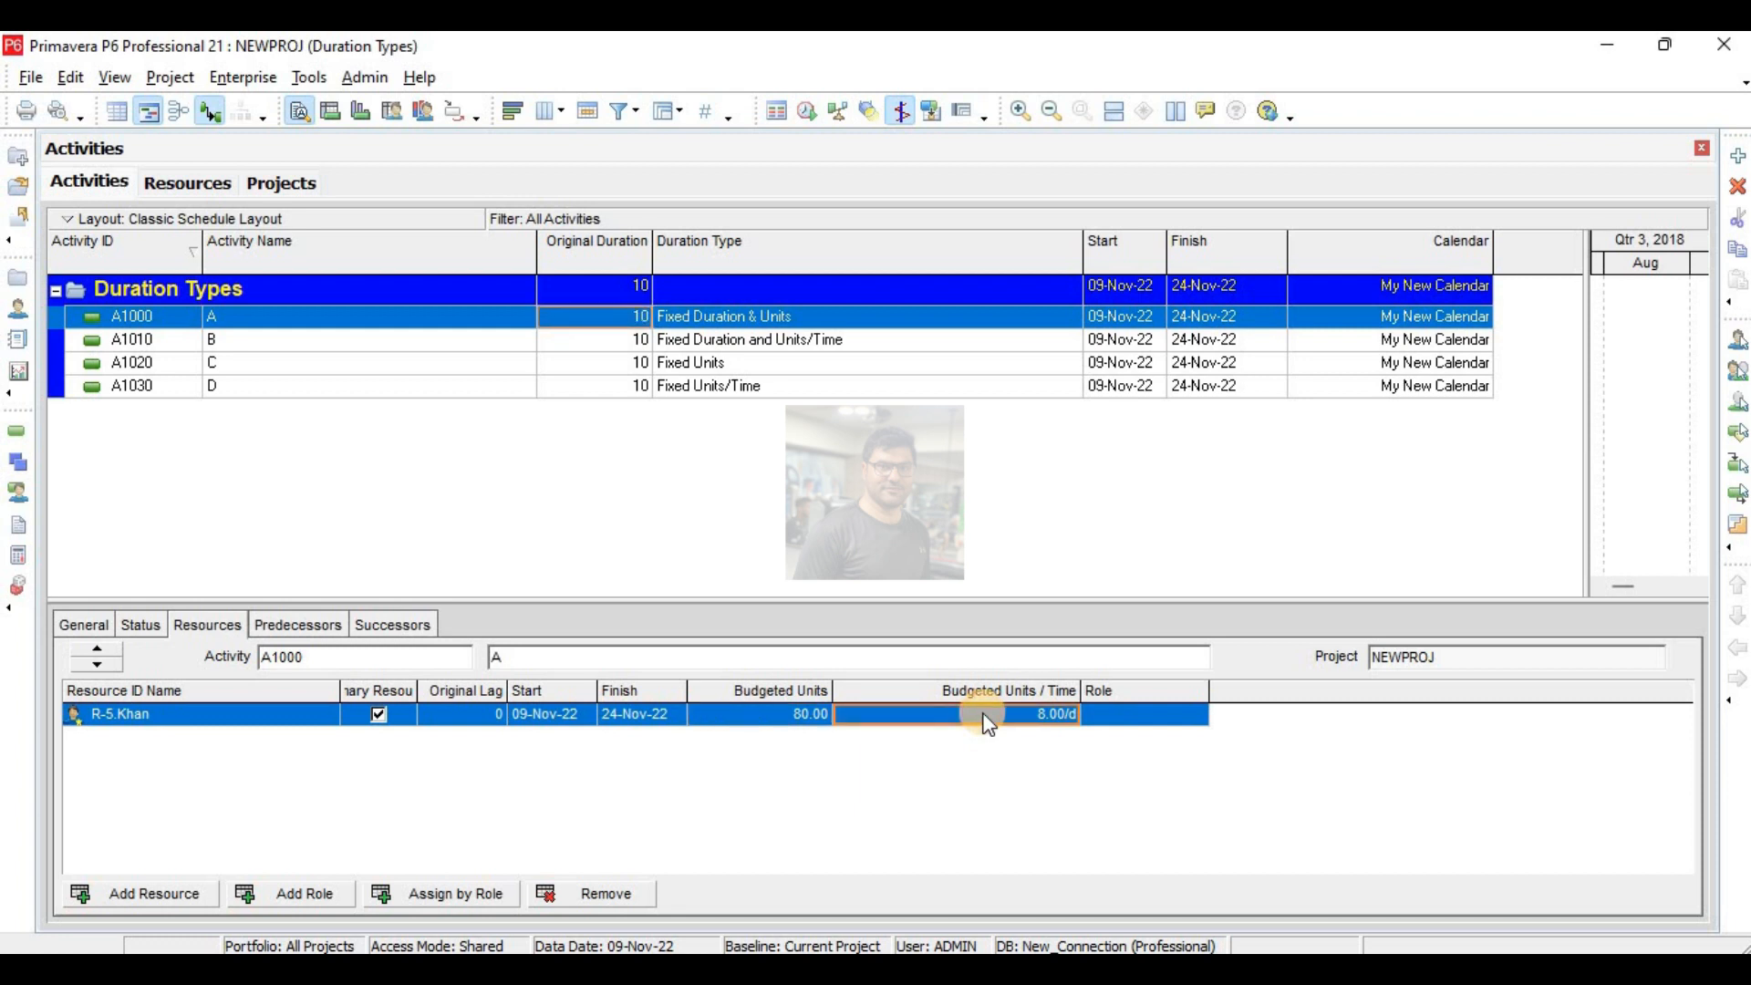
- Change activity A's original duration to 5 days to test its effect, and restore it to 10 days
{"action": "left_click", "coordinate": [624, 317]}
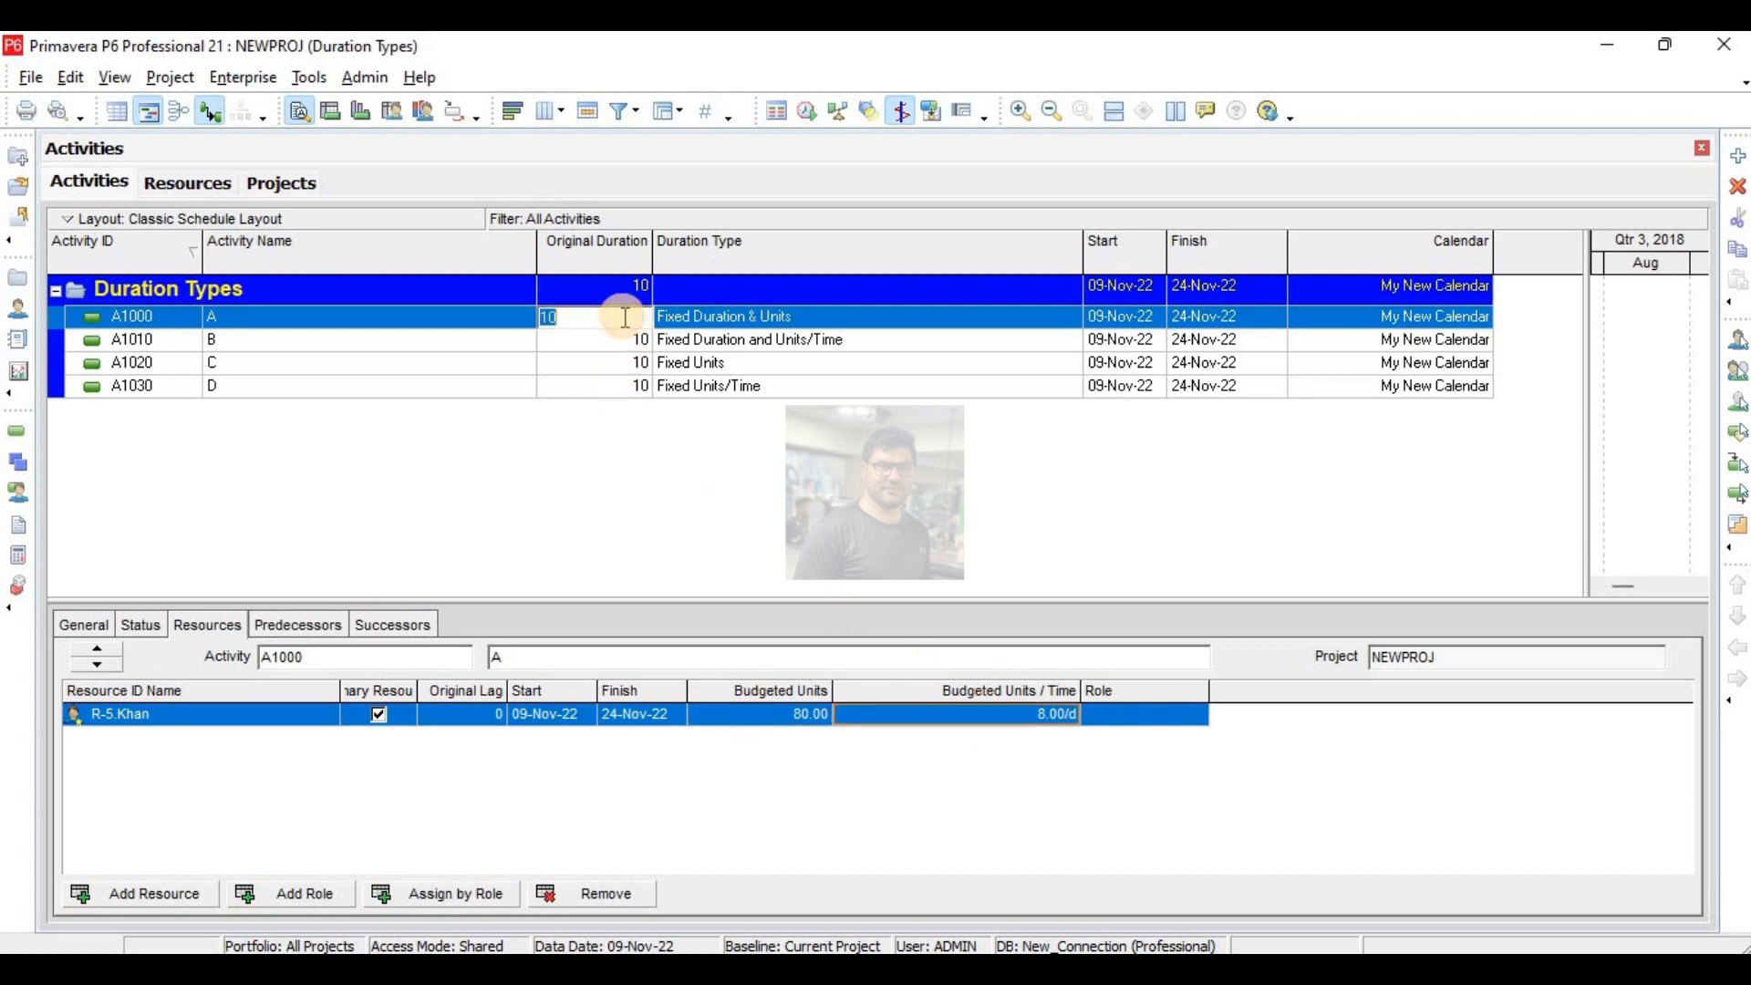
{"action": "type", "text": "5"}
{"action": "key", "text": "Return"}
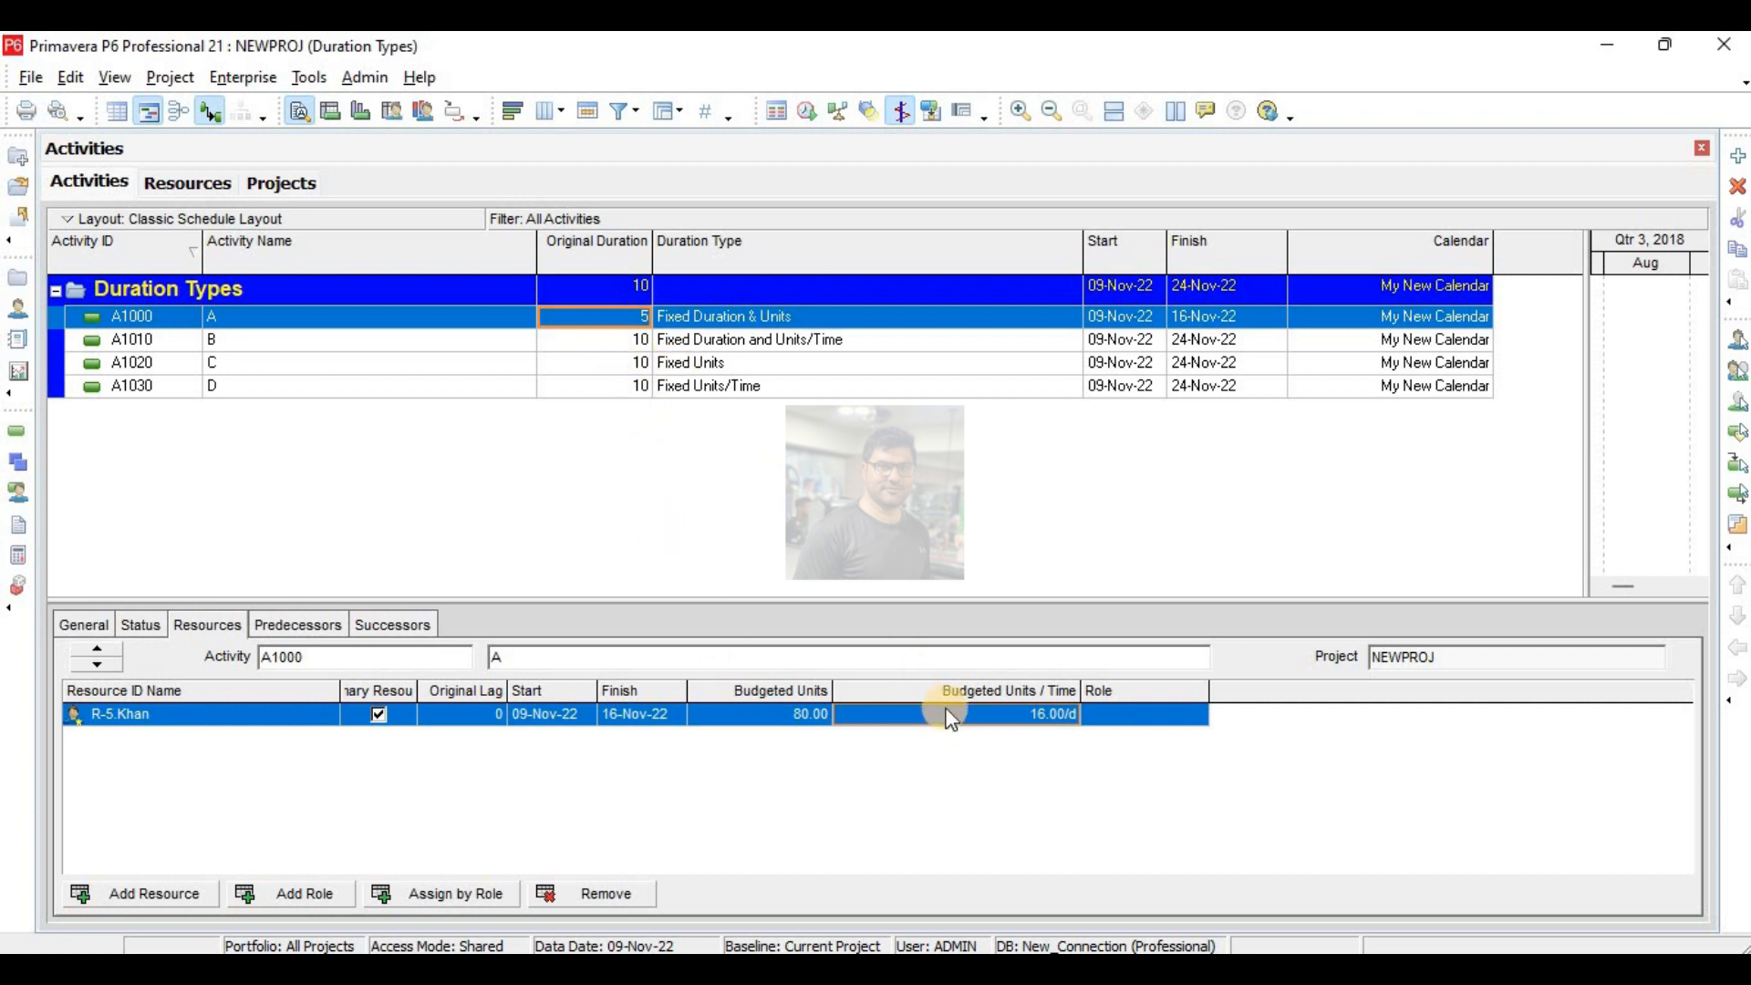
{"action": "type", "text": "10"}
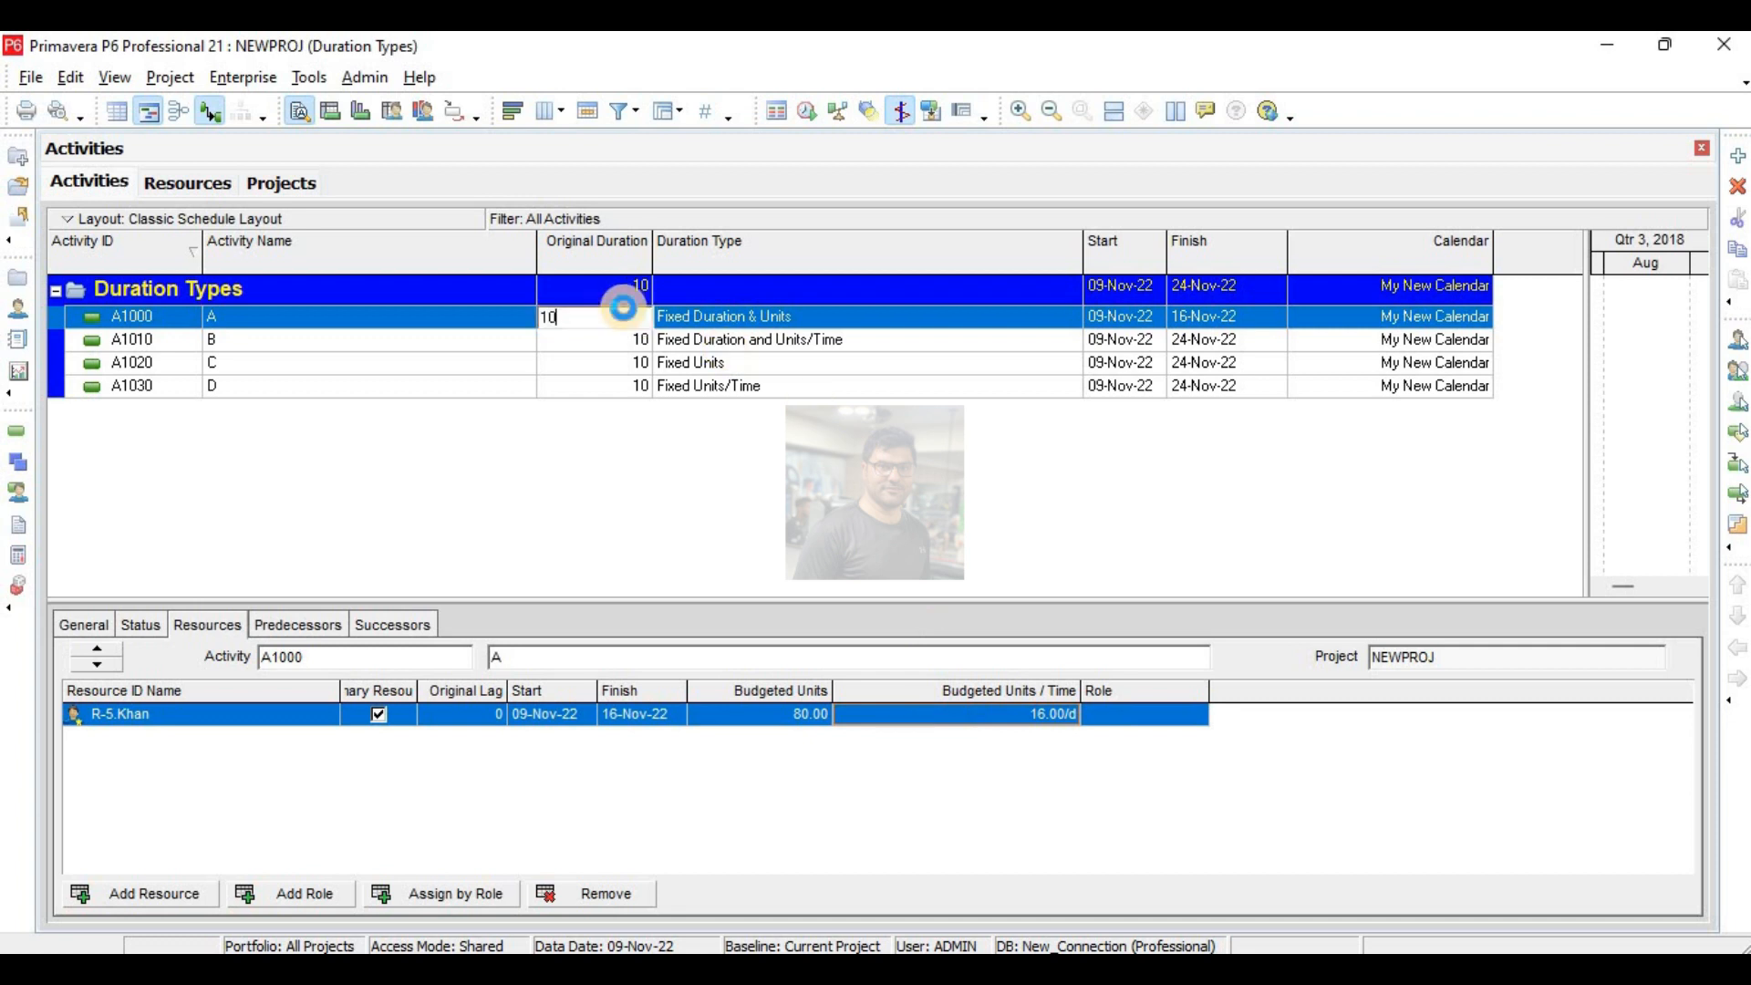
{"action": "key", "text": "Return"}
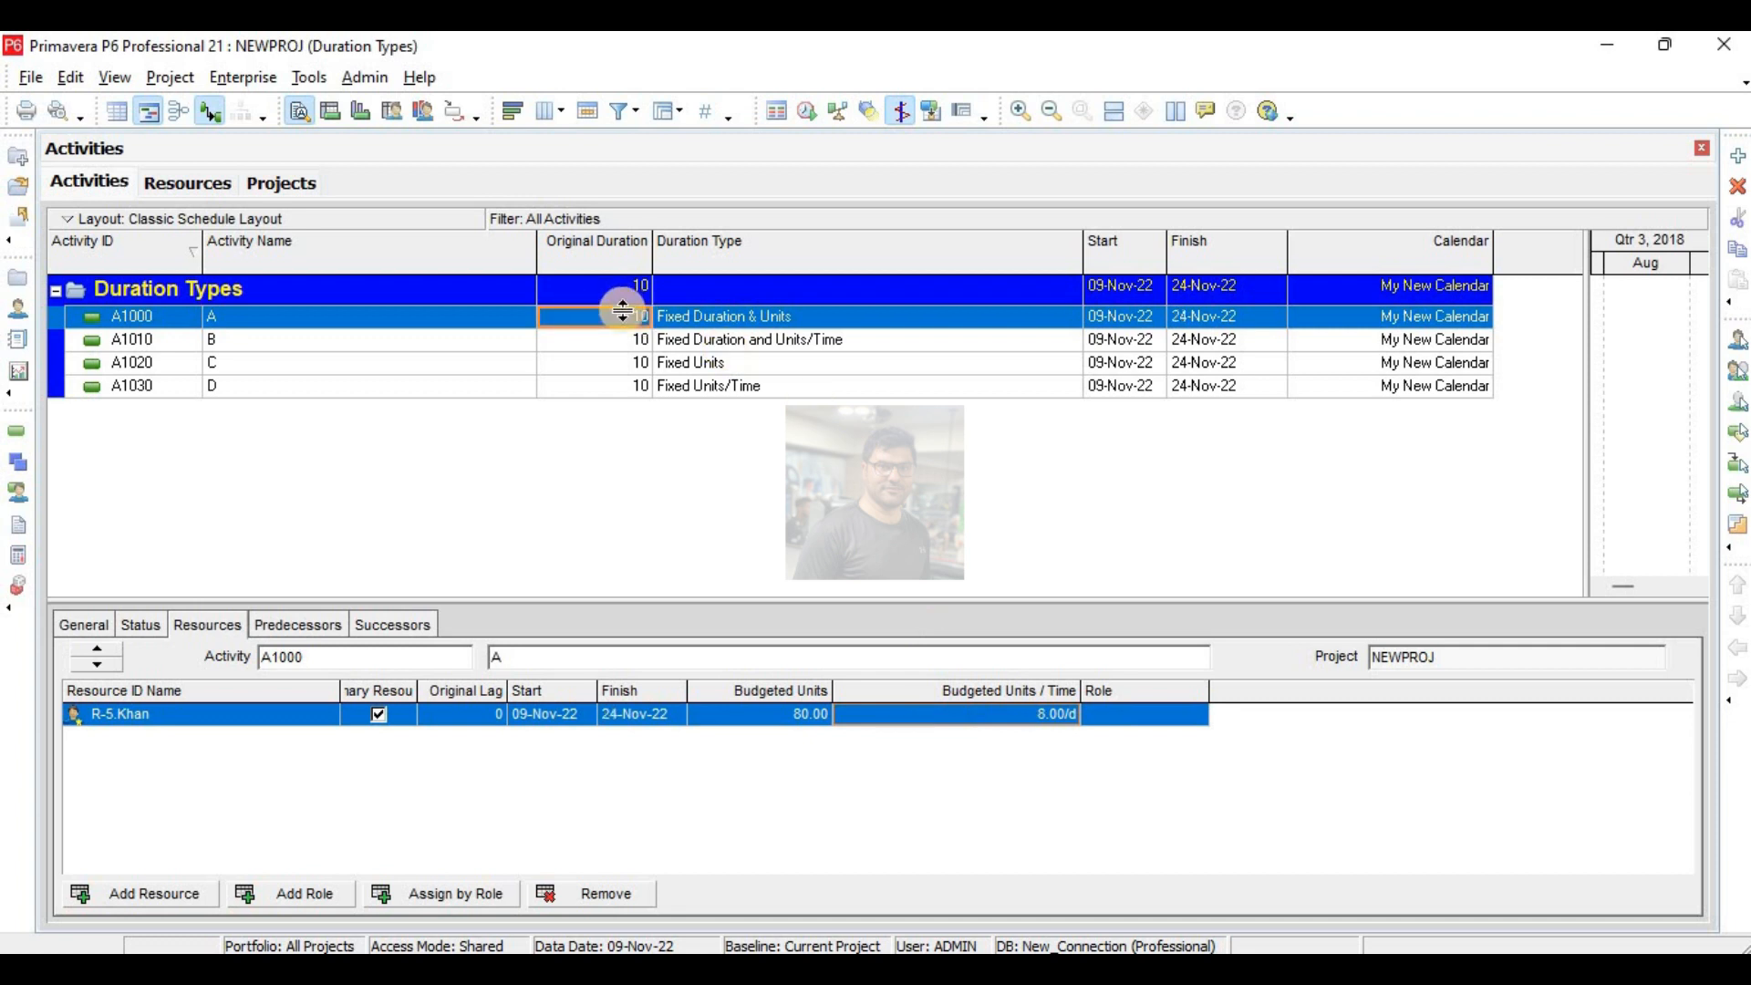
- Try budgeted units of 40 and 160 for activity A's resource, and reset them to 80
{"action": "left_click", "coordinate": [784, 725]}
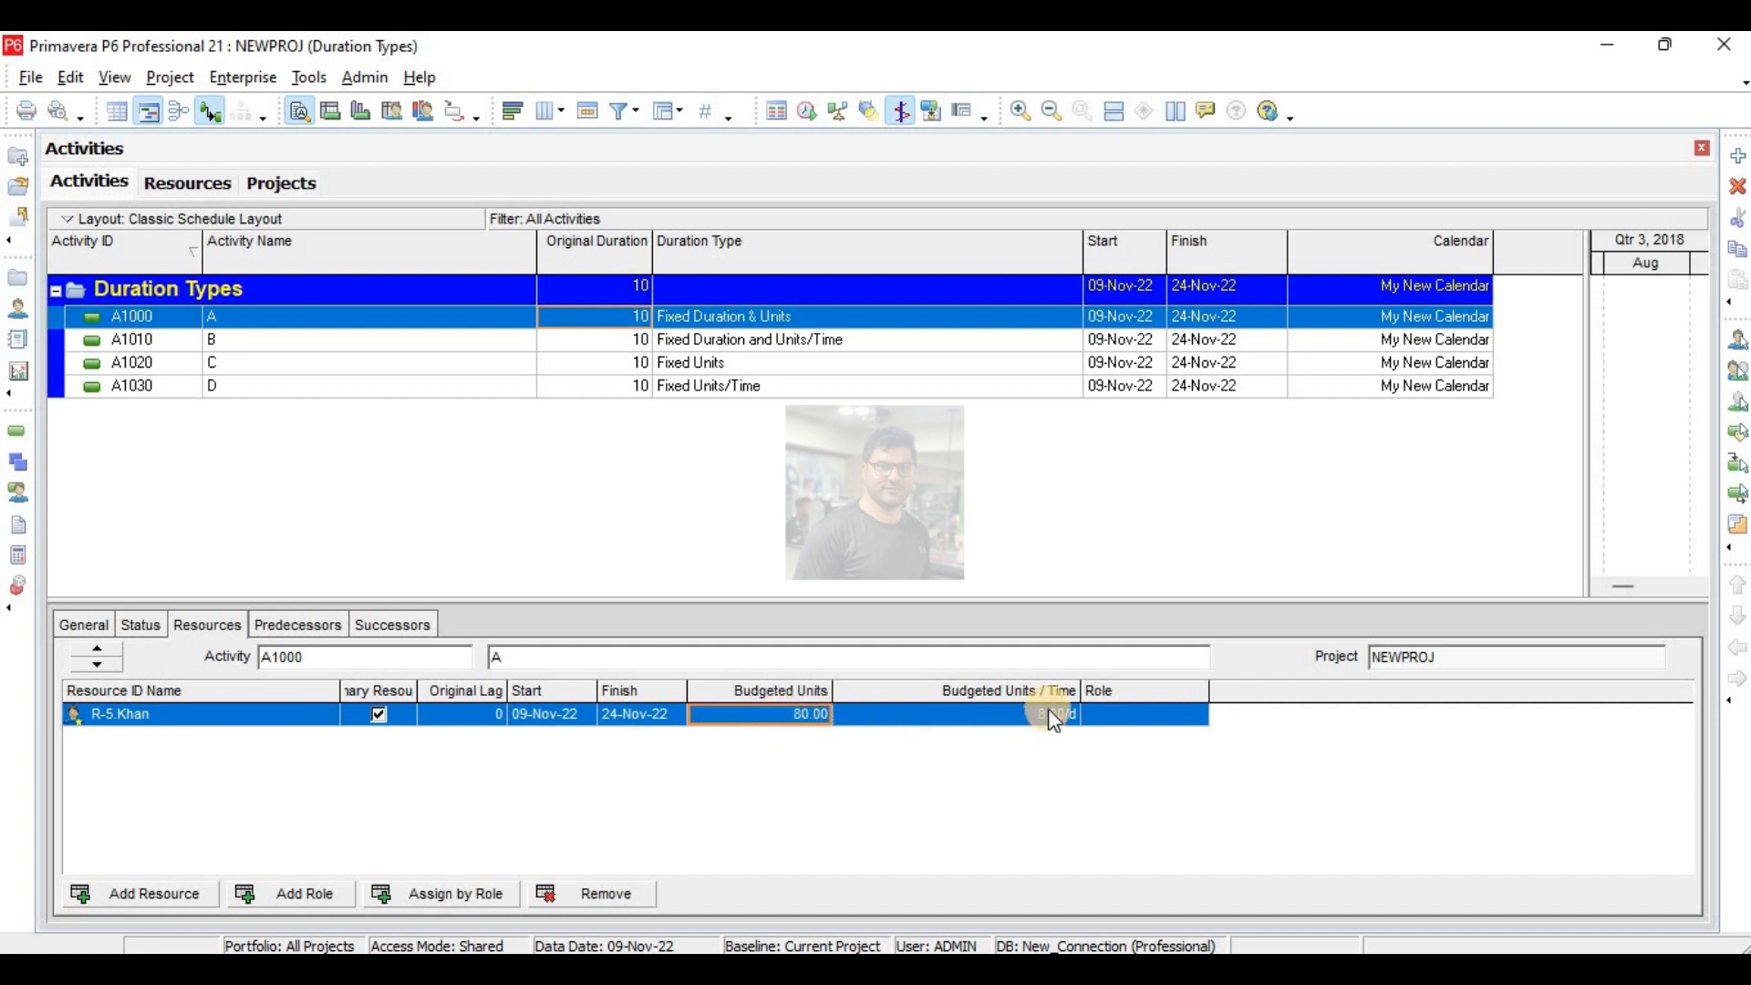
{"action": "left_click", "coordinate": [826, 715]}
{"action": "type", "text": "40"}
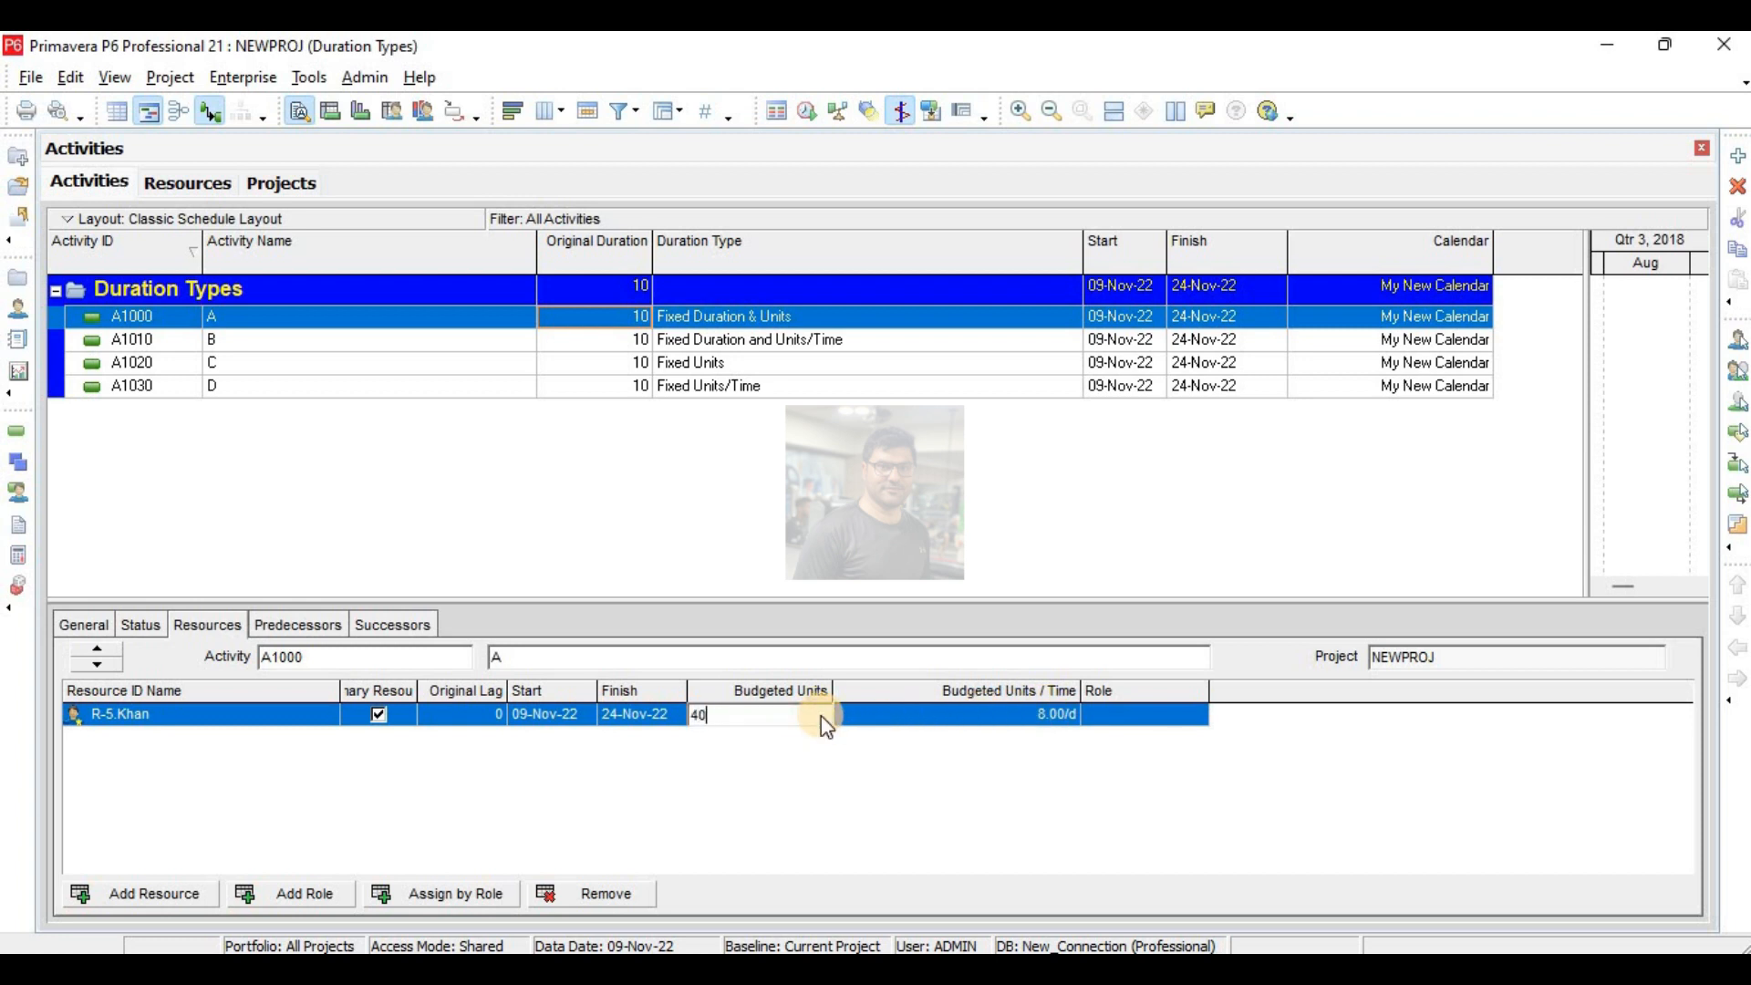
{"action": "key", "text": "Return"}
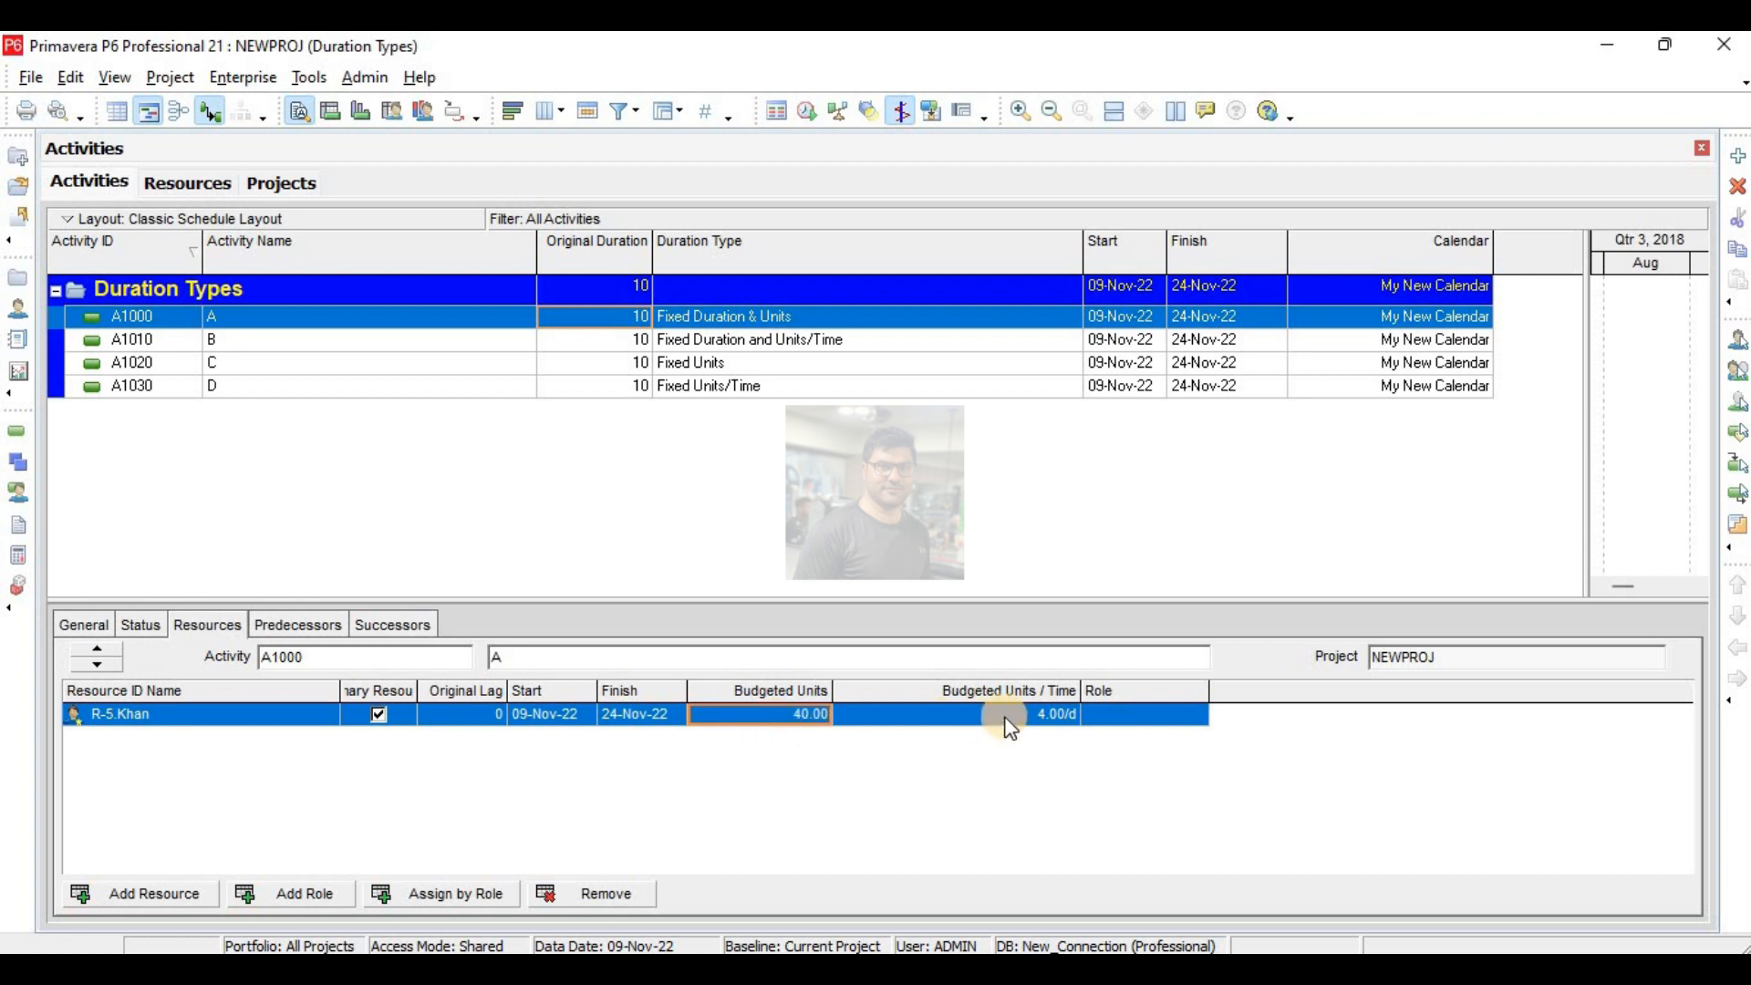
{"action": "left_click", "coordinate": [824, 715]}
{"action": "type", "text": "160"}
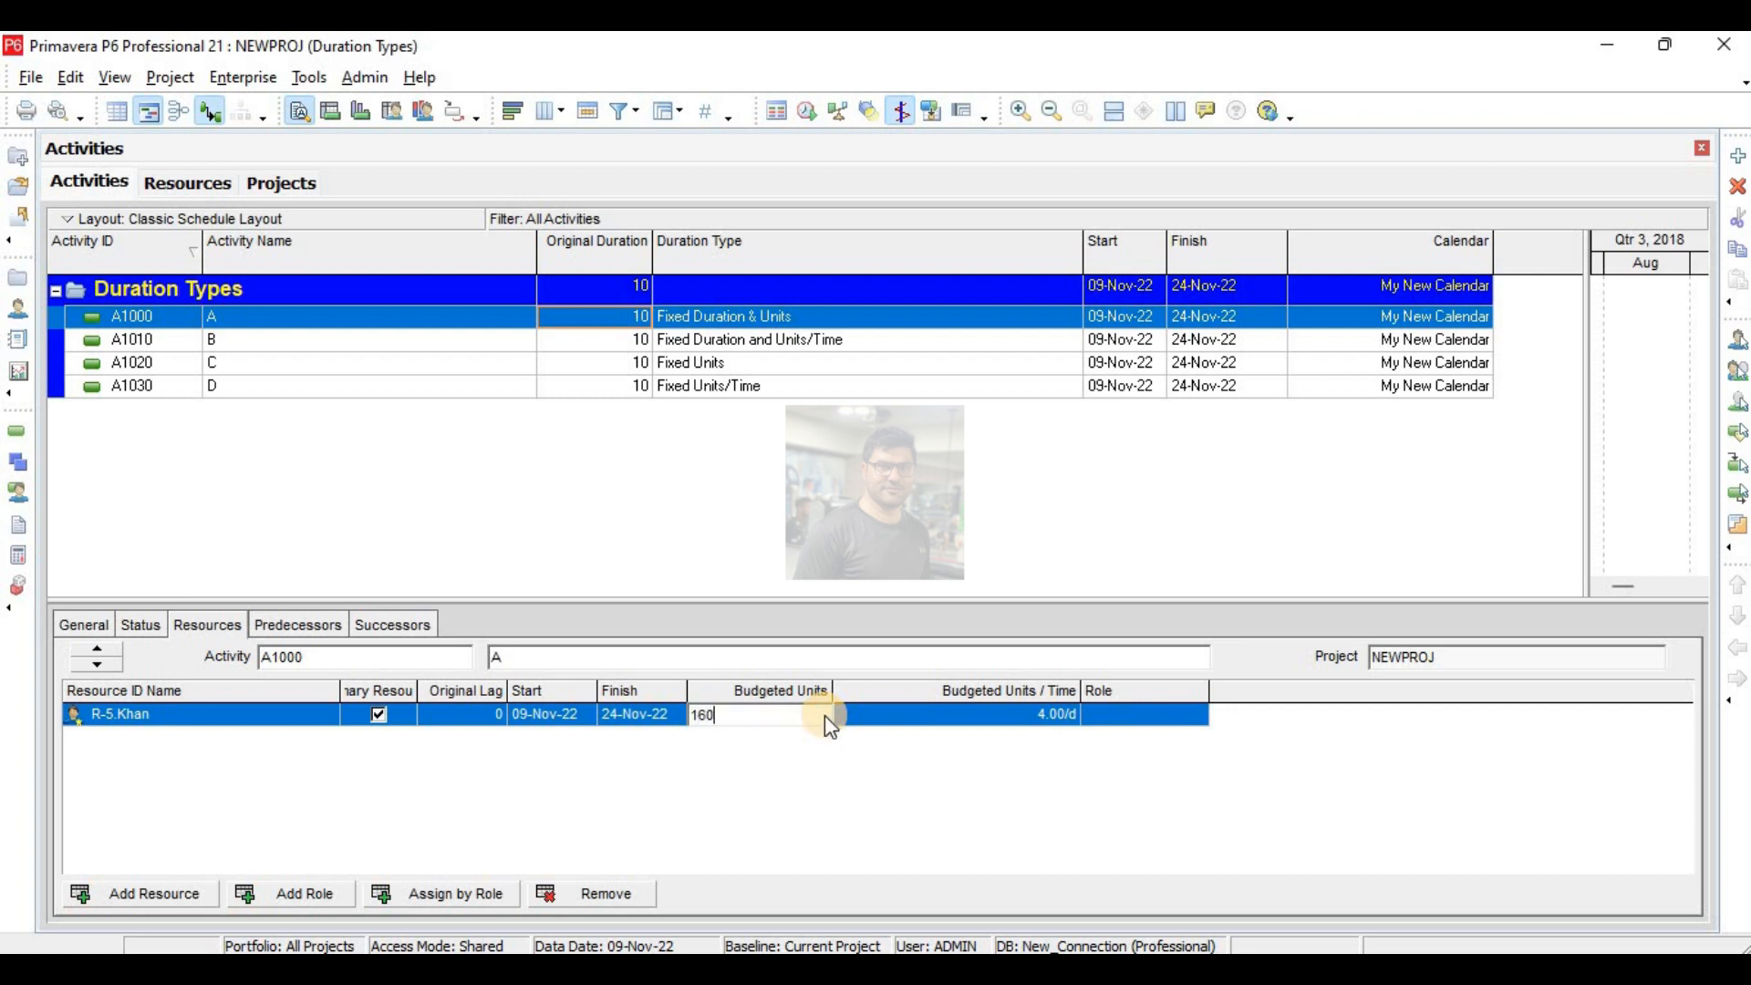
{"action": "key", "text": "Return"}
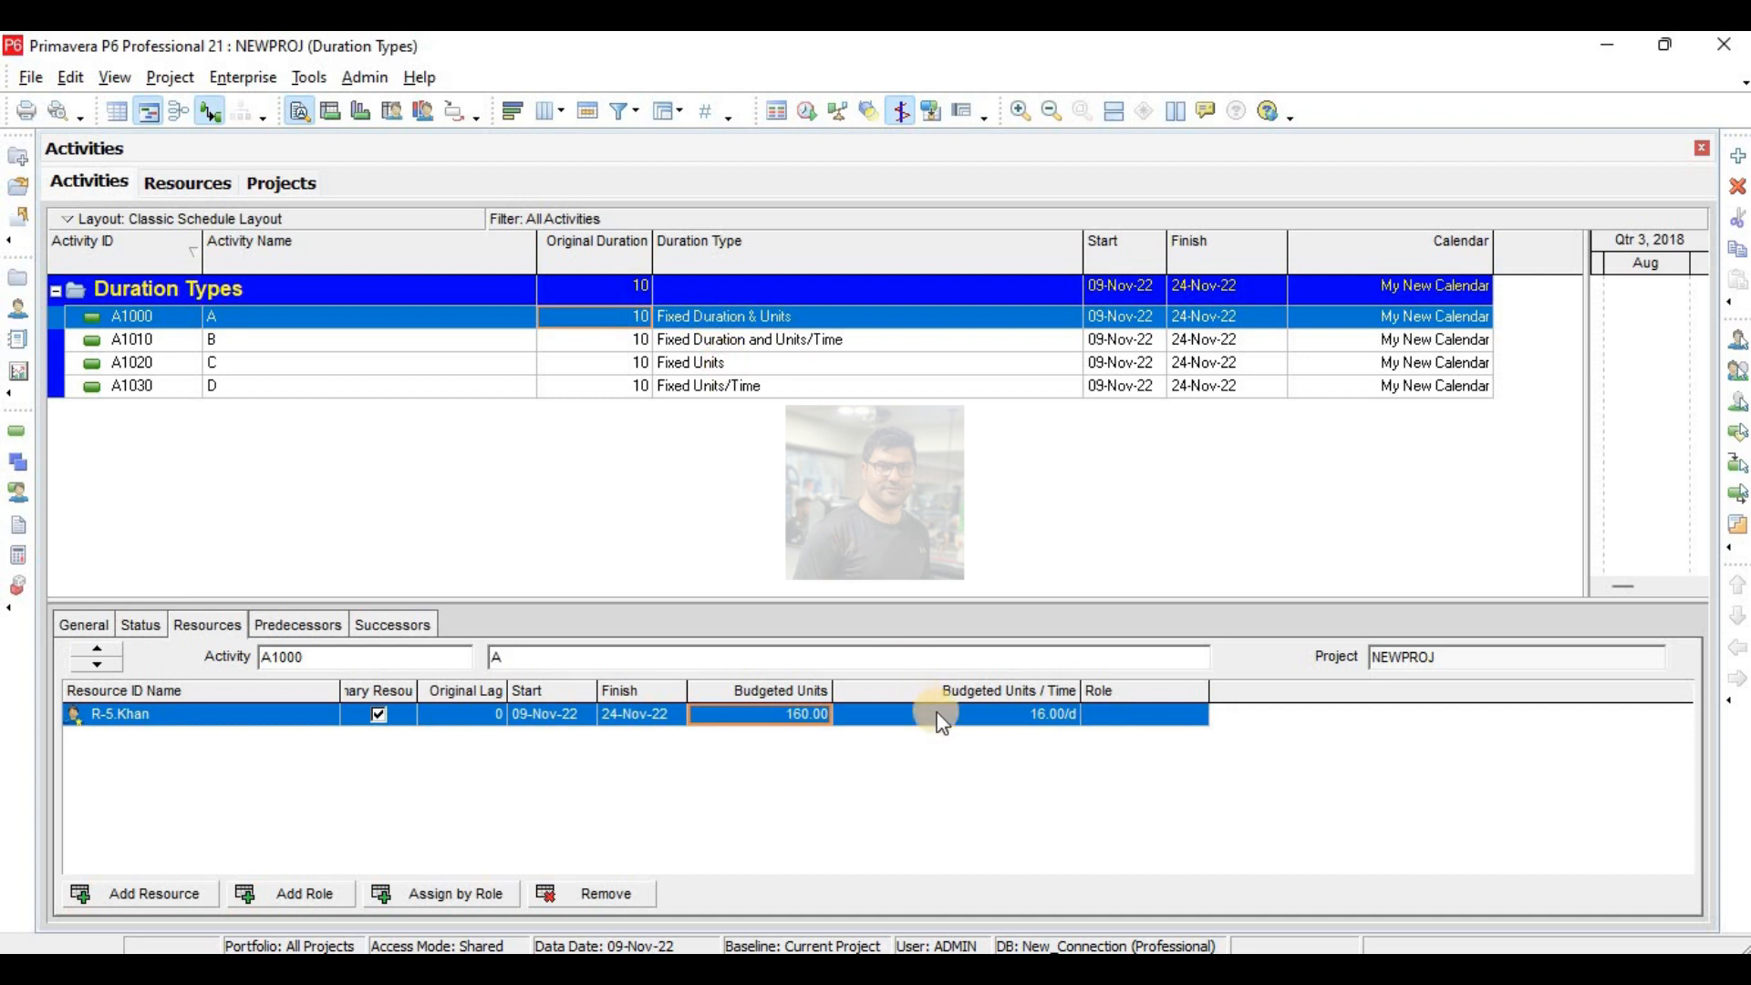
{"action": "left_click", "coordinate": [778, 720]}
{"action": "type", "text": "8"}
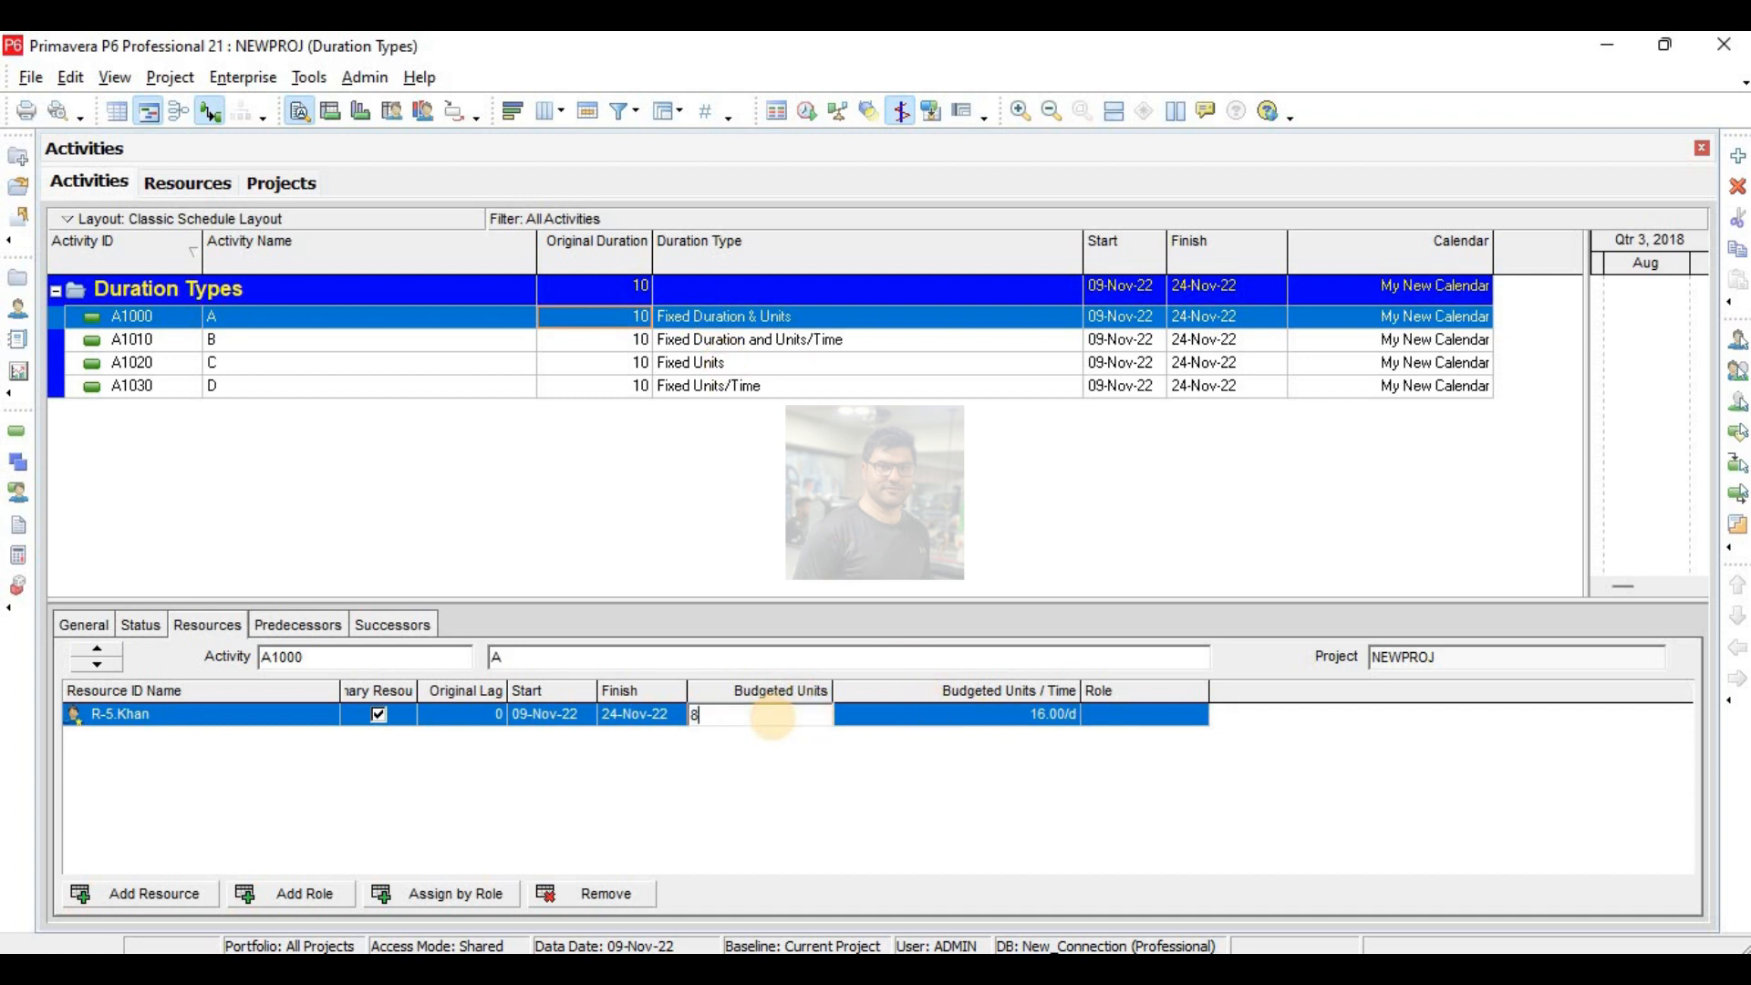
{"action": "type", "text": "0"}
{"action": "key", "text": "Return"}
- Set the budgeted units/time of activity A's resource first to 4 per day and finally to 16 per day
{"action": "left_click", "coordinate": [1028, 713]}
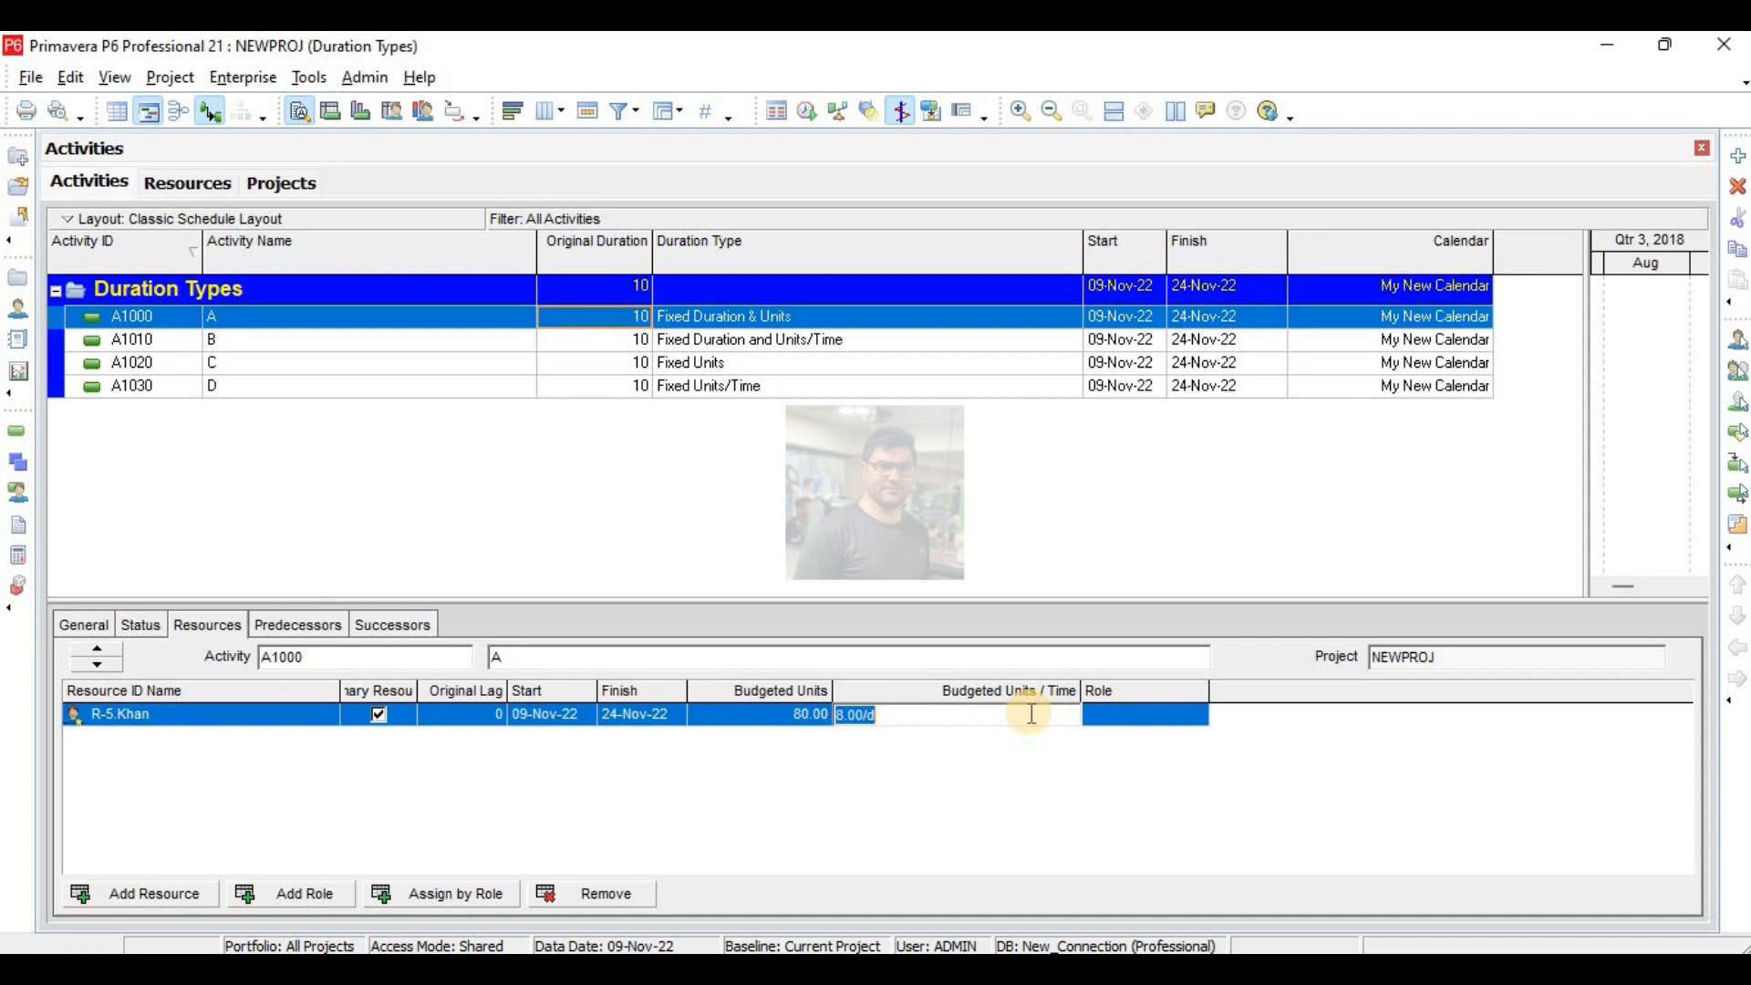
{"action": "type", "text": "4"}
{"action": "key", "text": "Return"}
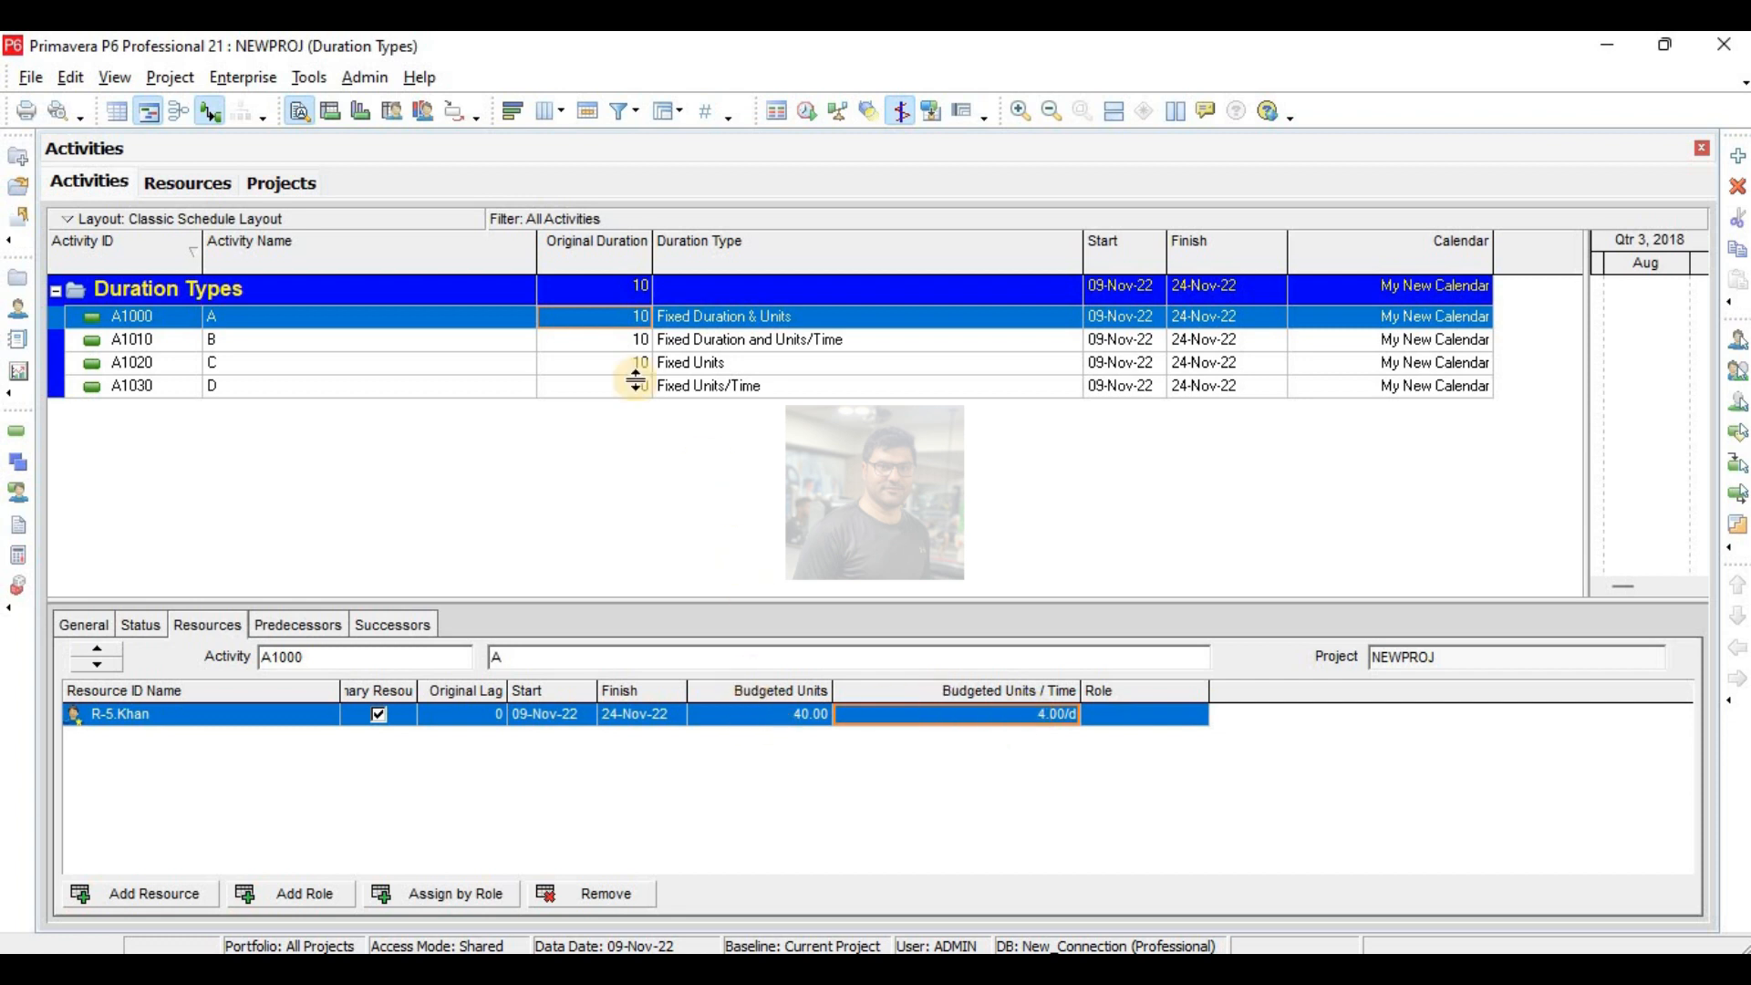
{"action": "left_click", "coordinate": [1003, 721]}
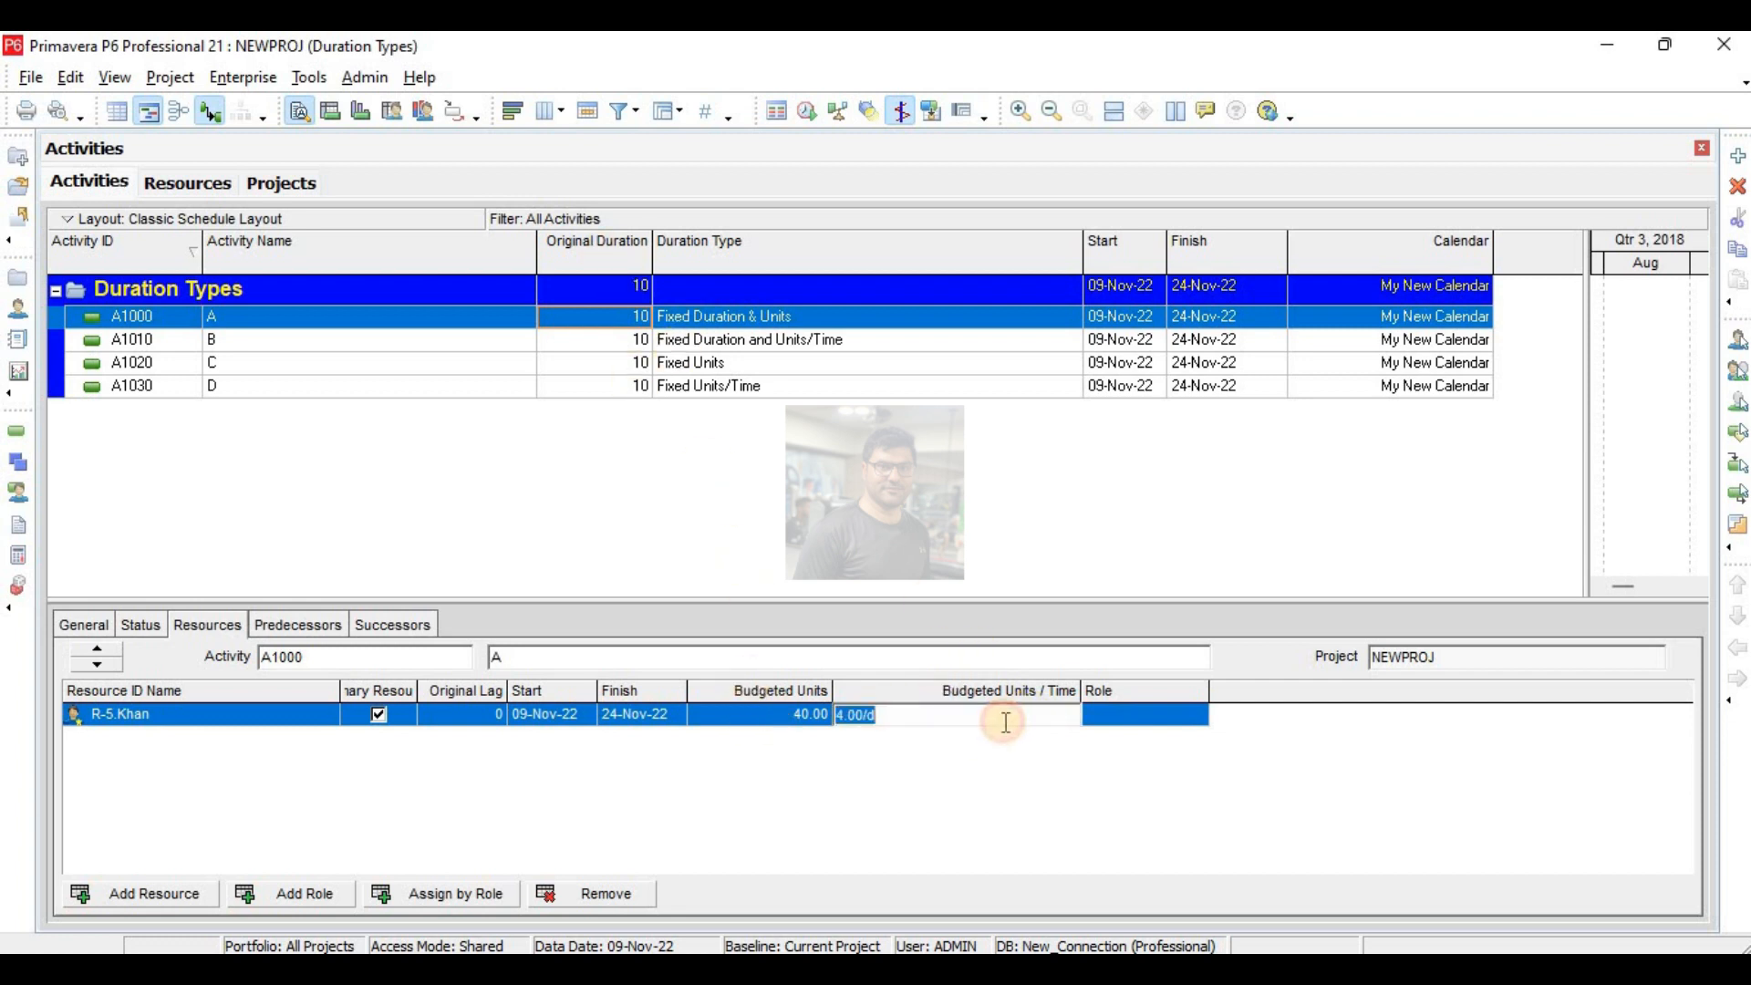
{"action": "type", "text": "16"}
{"action": "key", "text": "Return"}
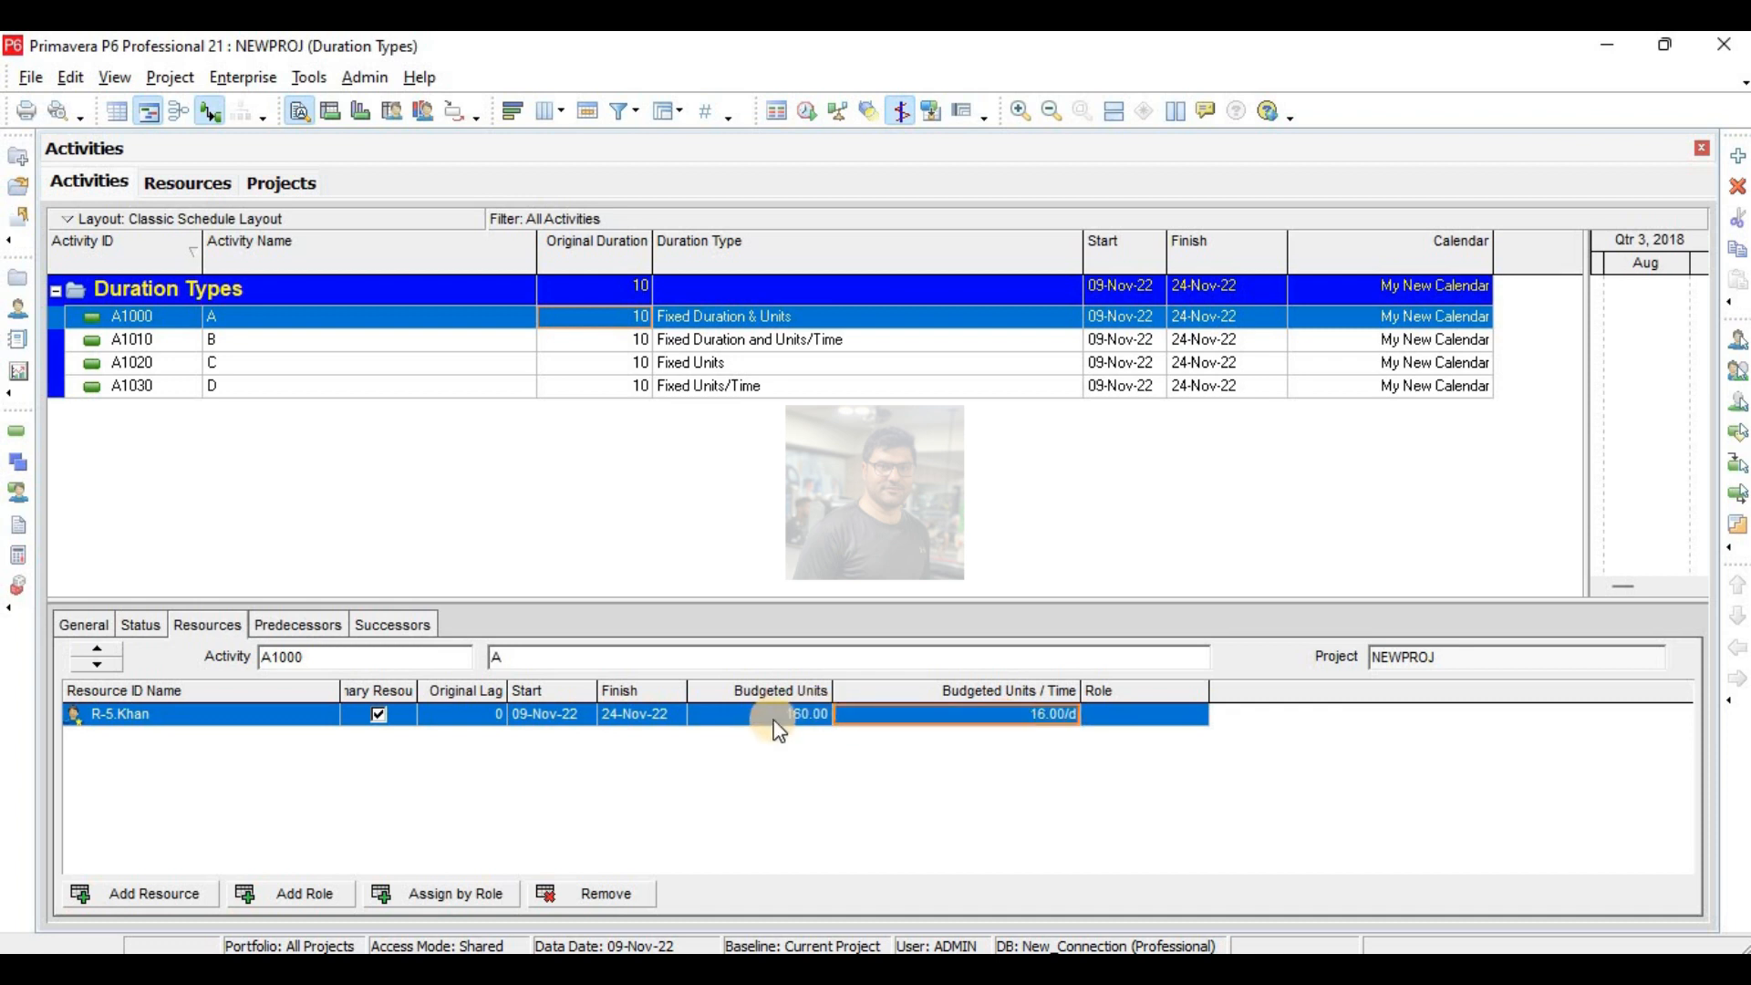
{"action": "left_click", "coordinate": [1038, 688]}
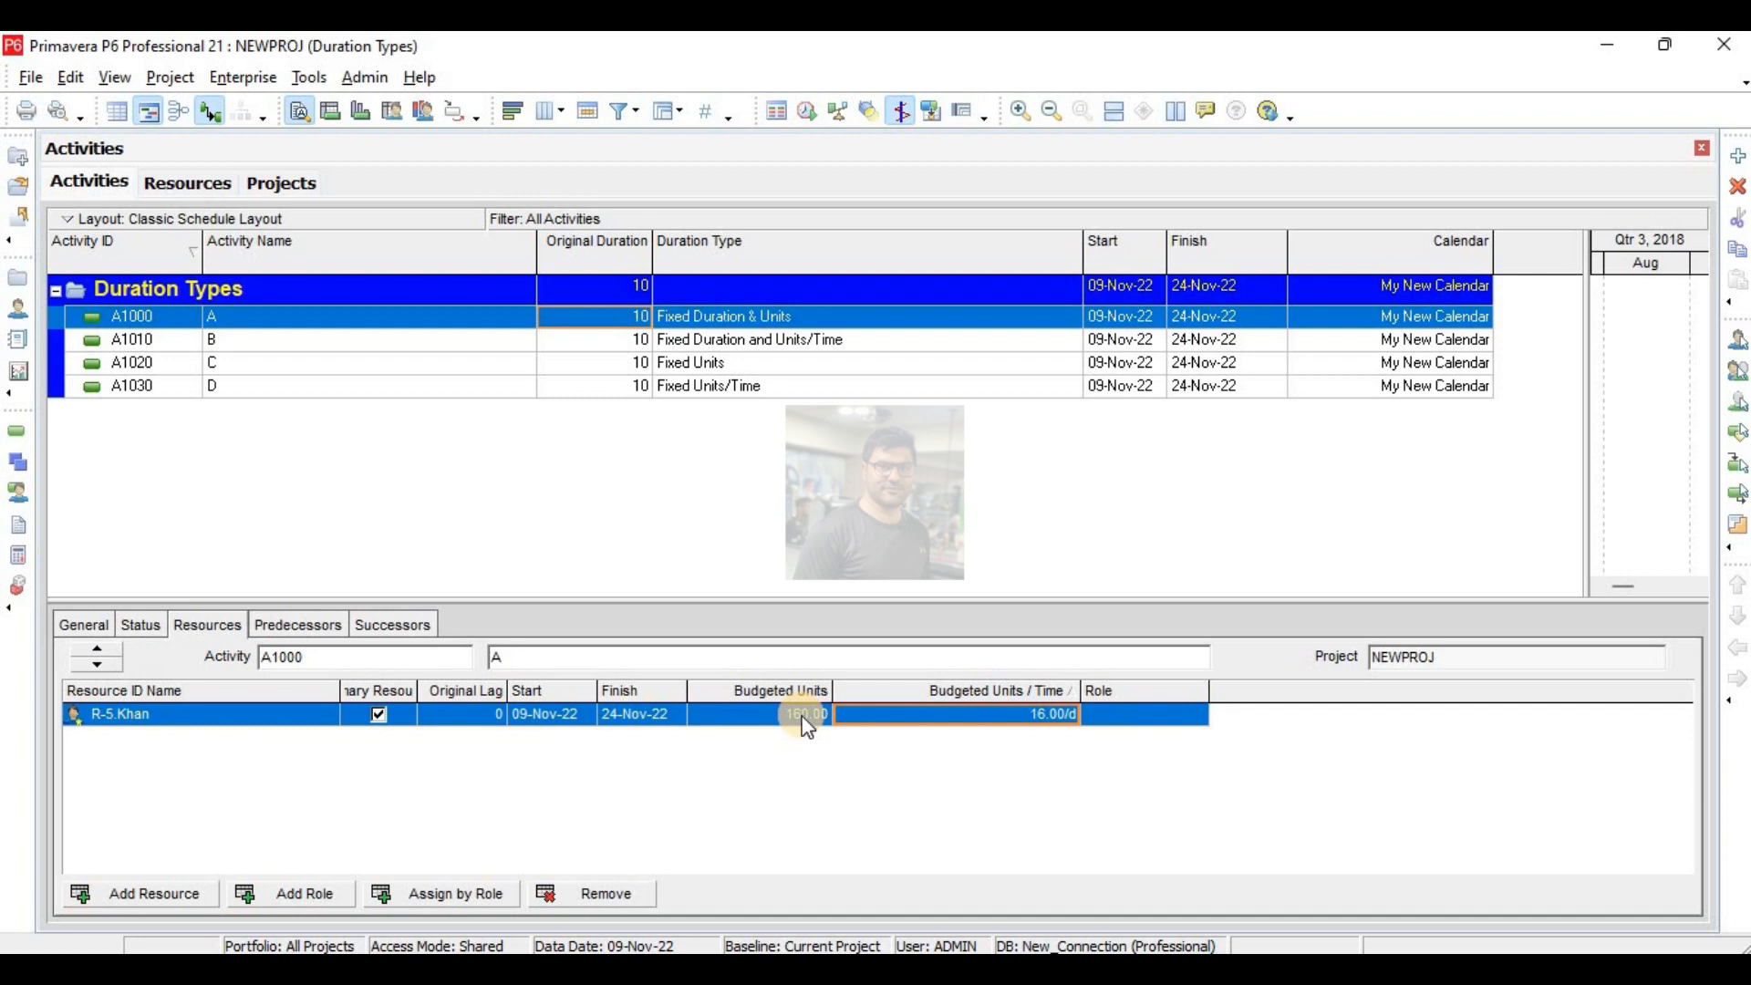
- Change activity B's original duration to 5 days as a test, and return it to 10 days
{"action": "left_click", "coordinate": [636, 340]}
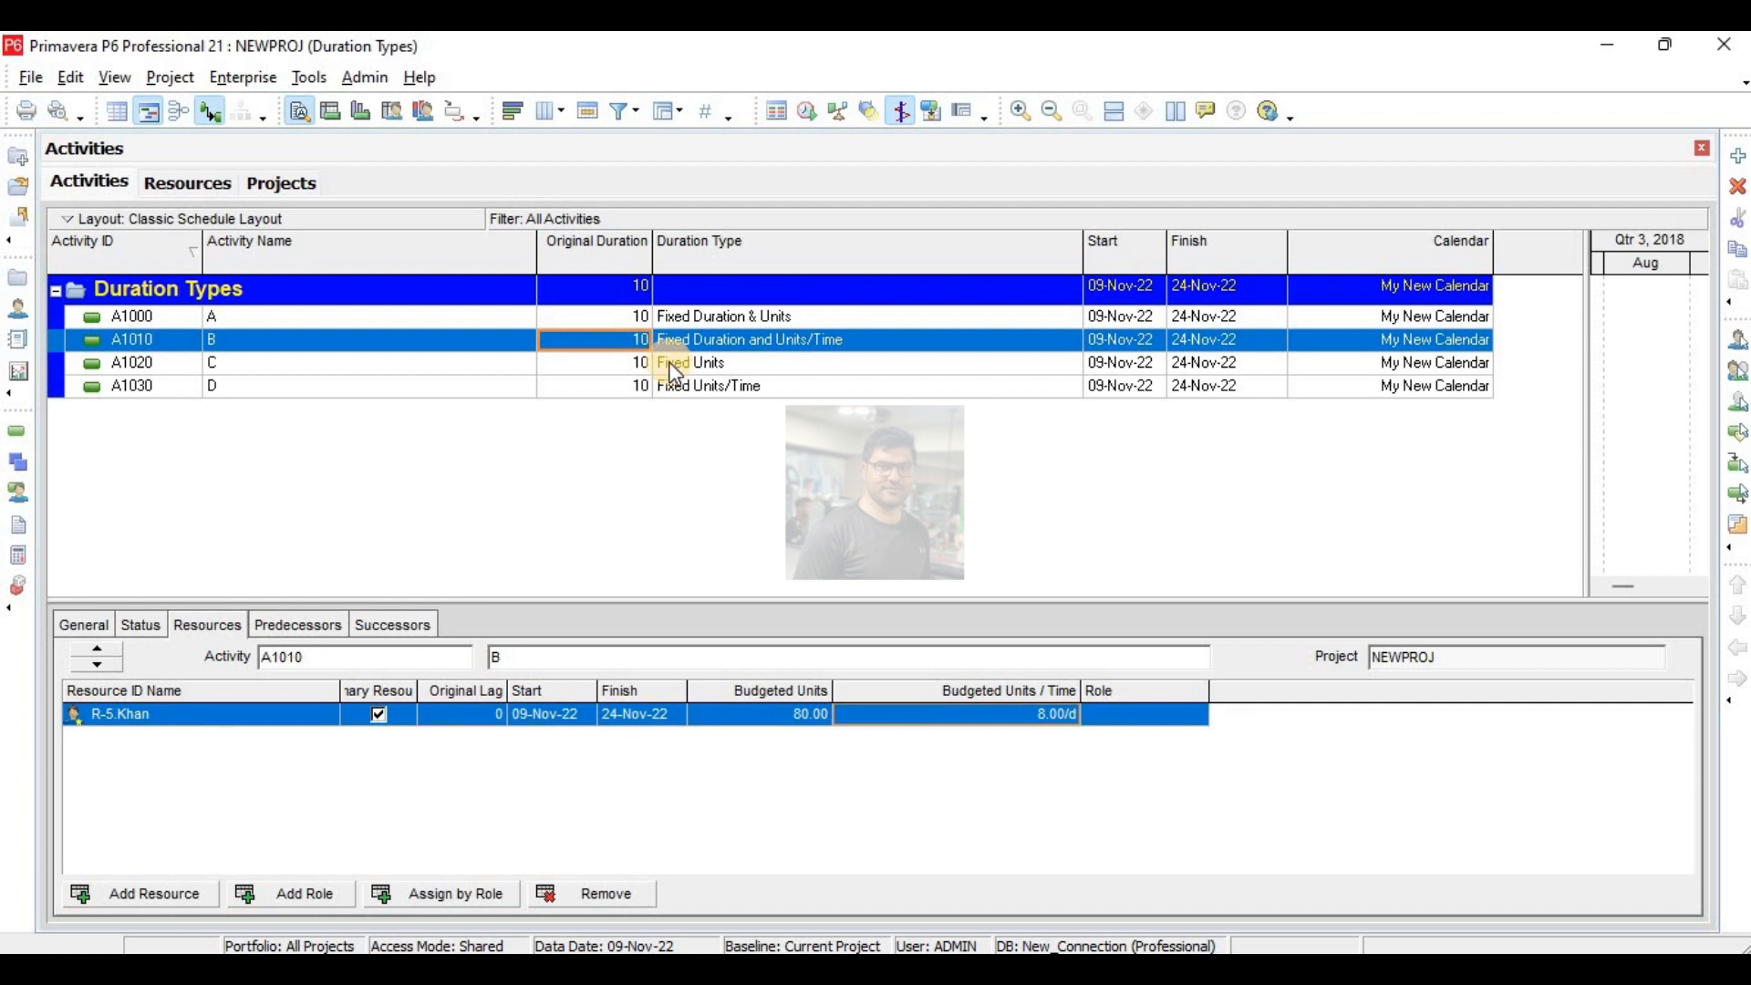
{"action": "type", "text": "5"}
{"action": "key", "text": "Return"}
{"action": "left_click", "coordinate": [641, 347]}
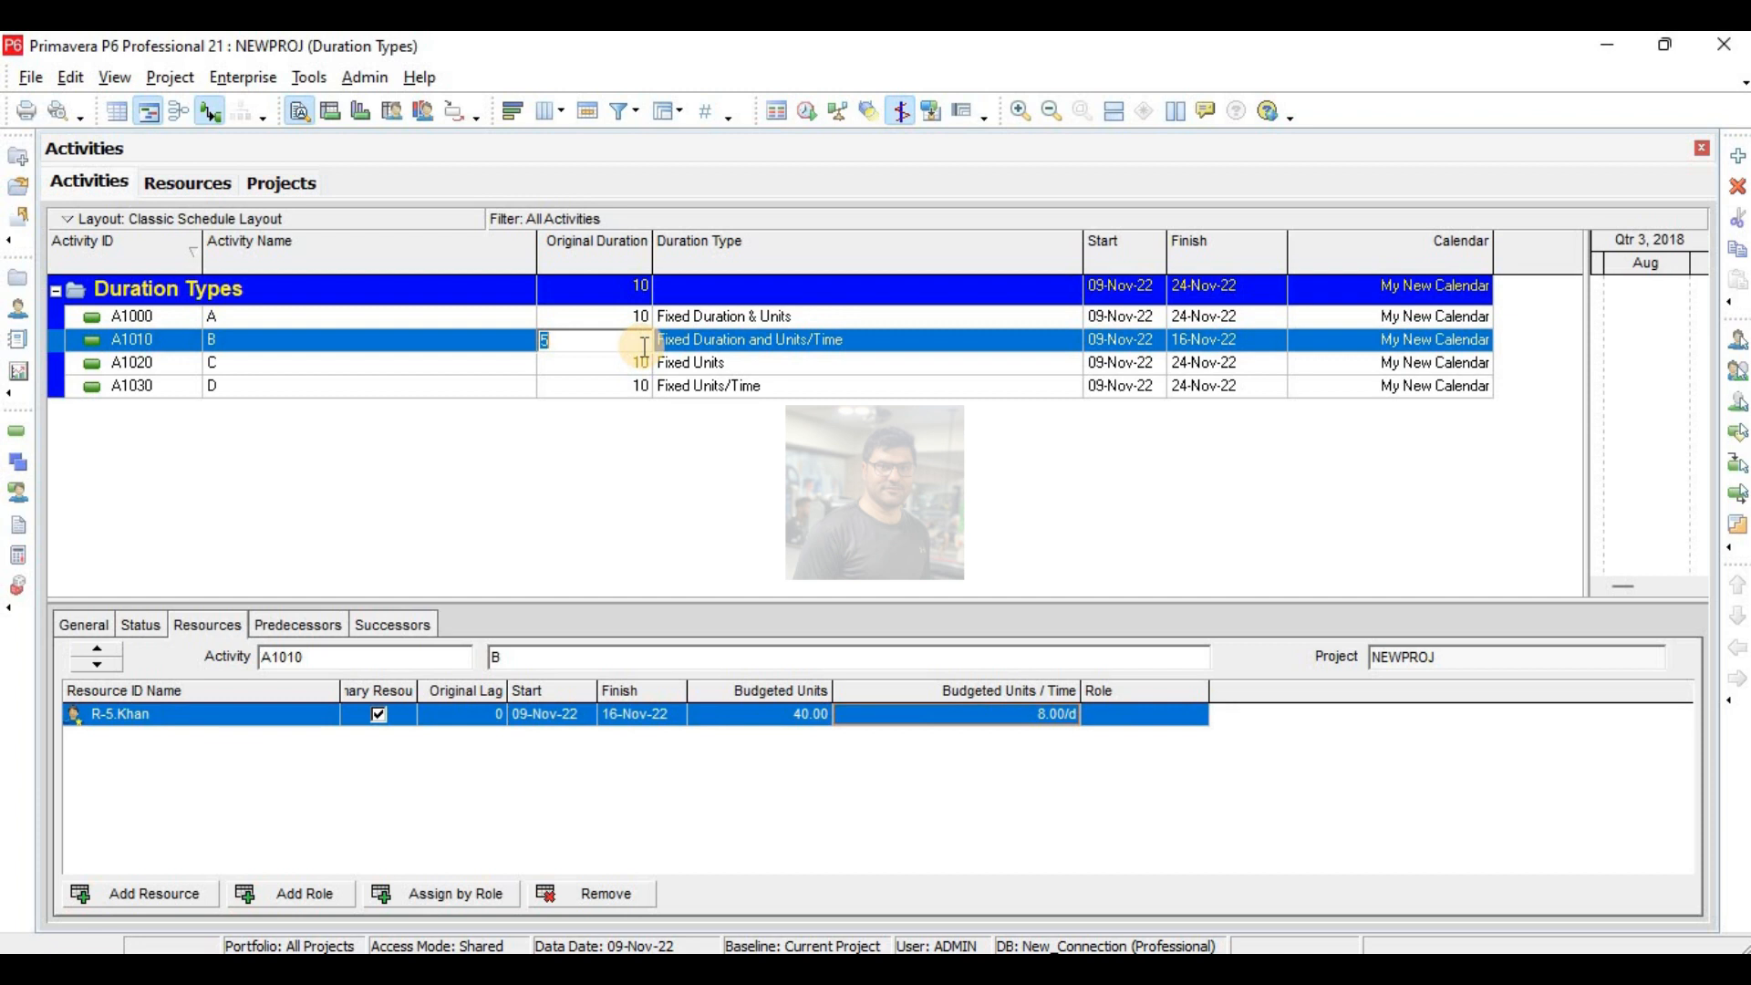
{"action": "type", "text": "10"}
{"action": "key", "text": "Return"}
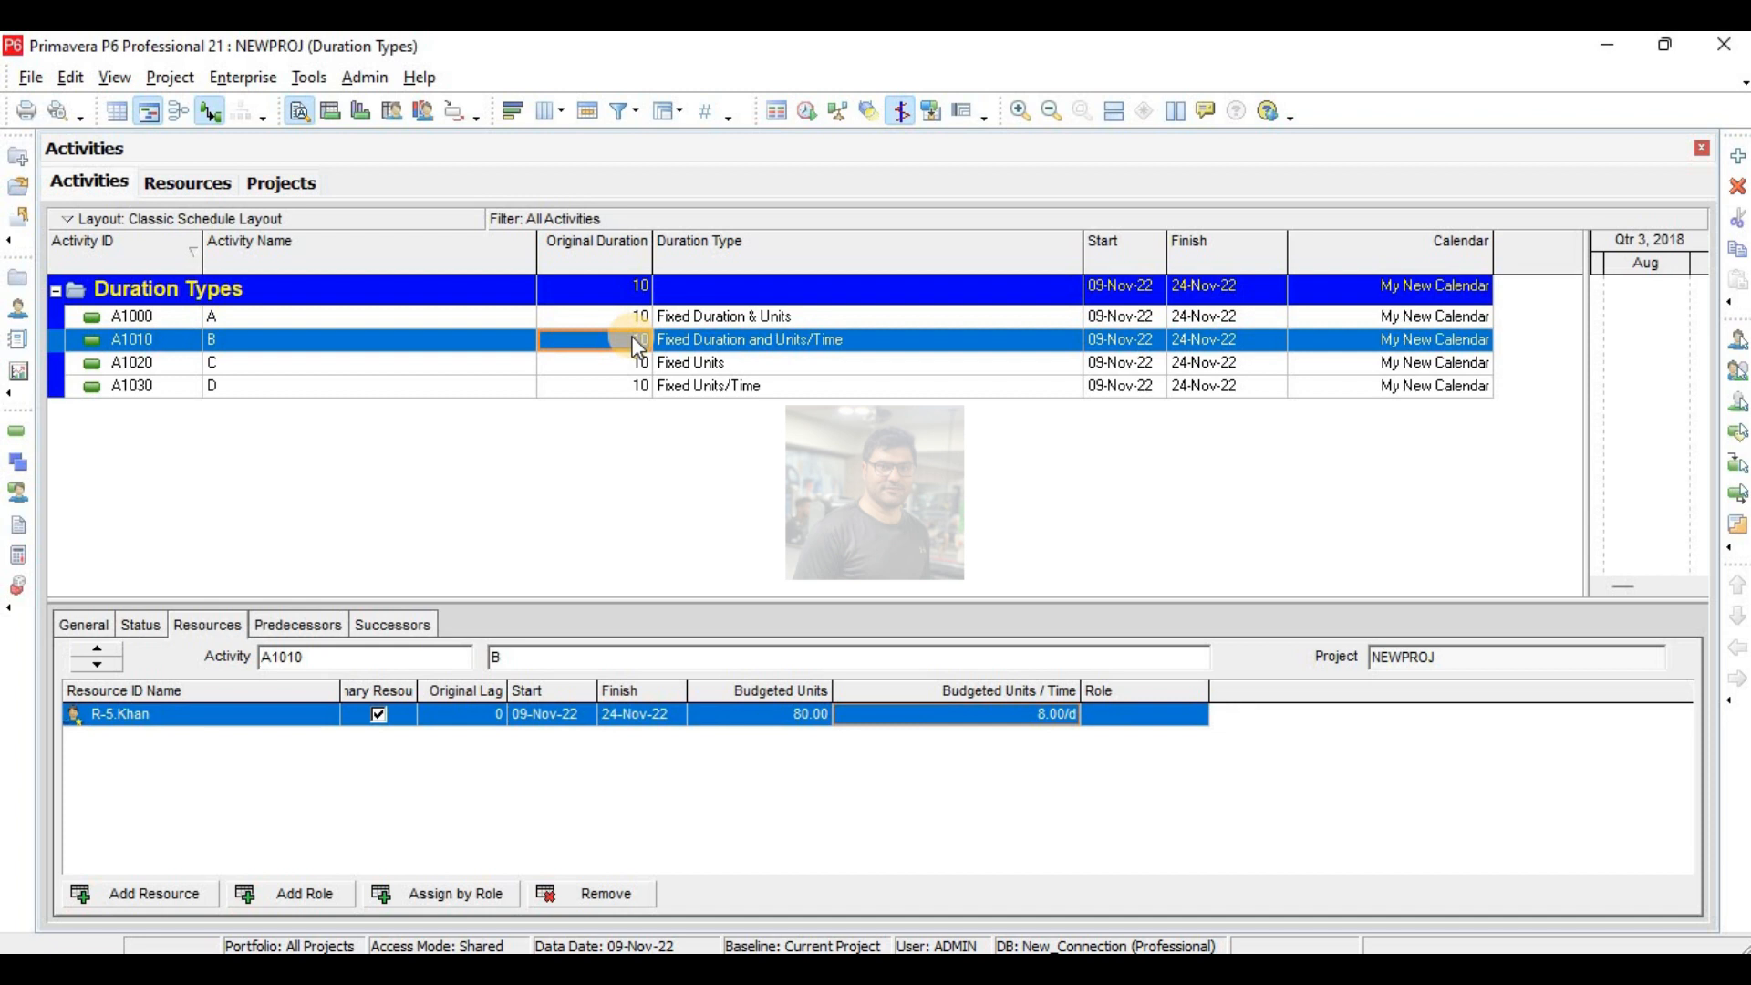
- Try original durations of 5 and 20 days for activity B, and reset the duration to 10 days
{"action": "type", "text": "5"}
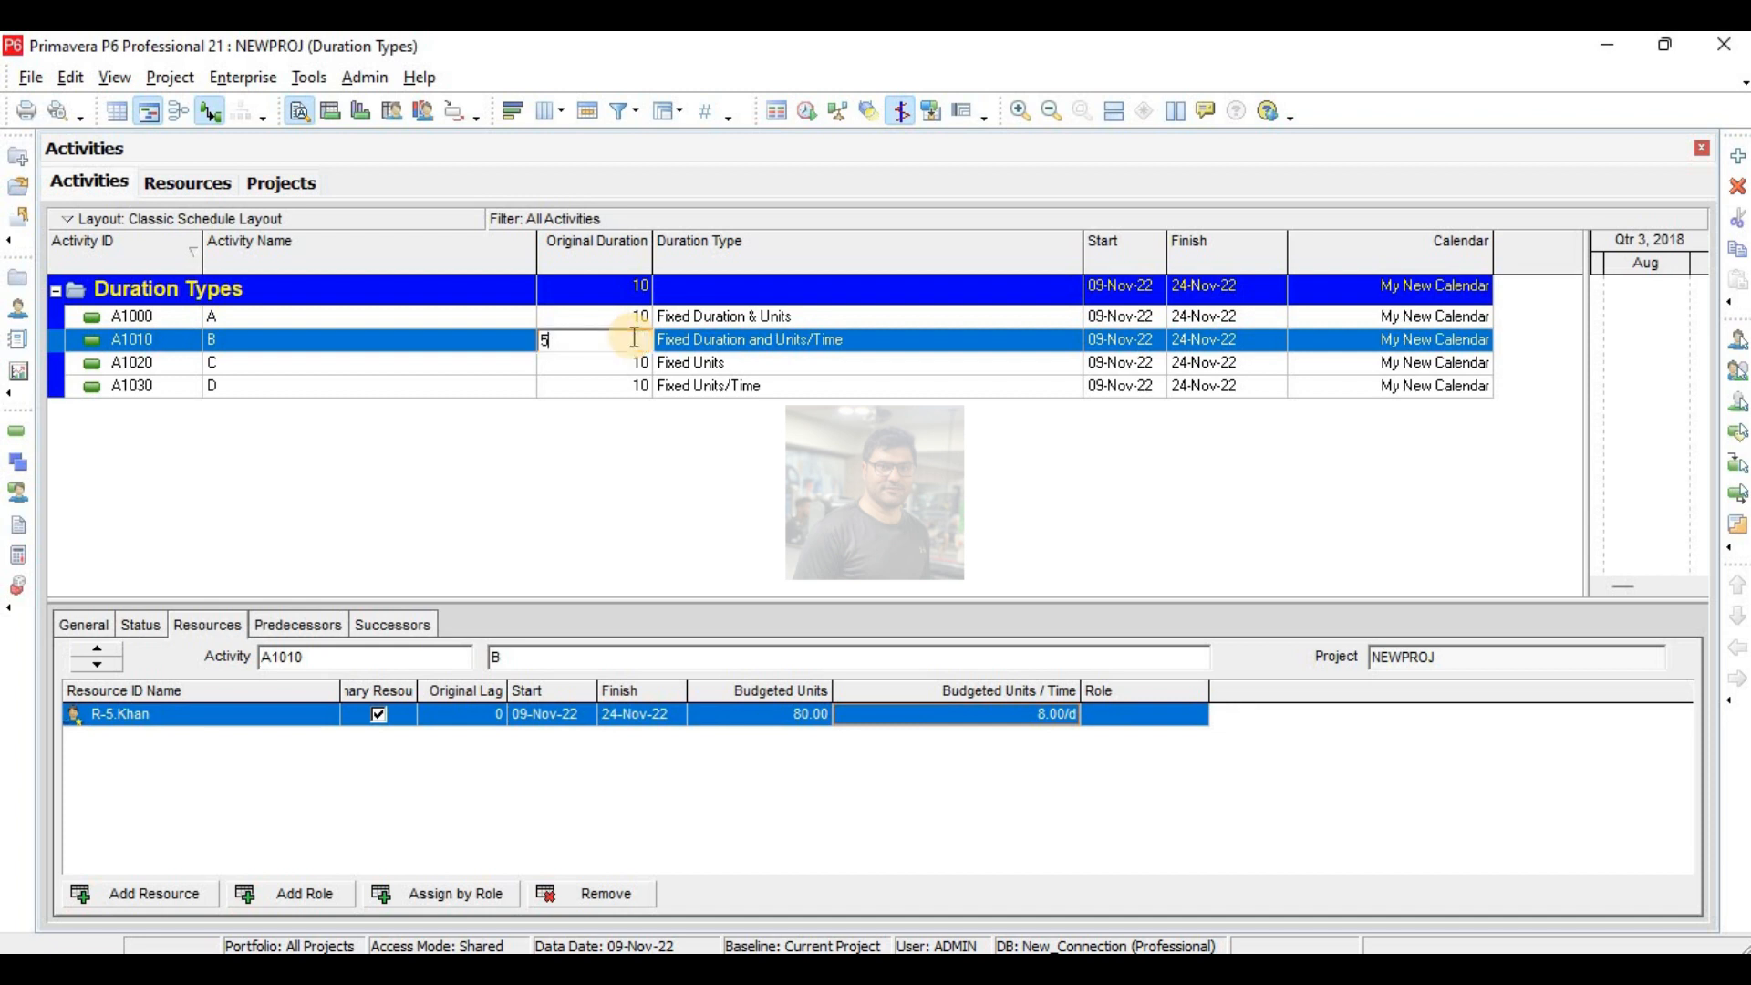
{"action": "key", "text": "Return"}
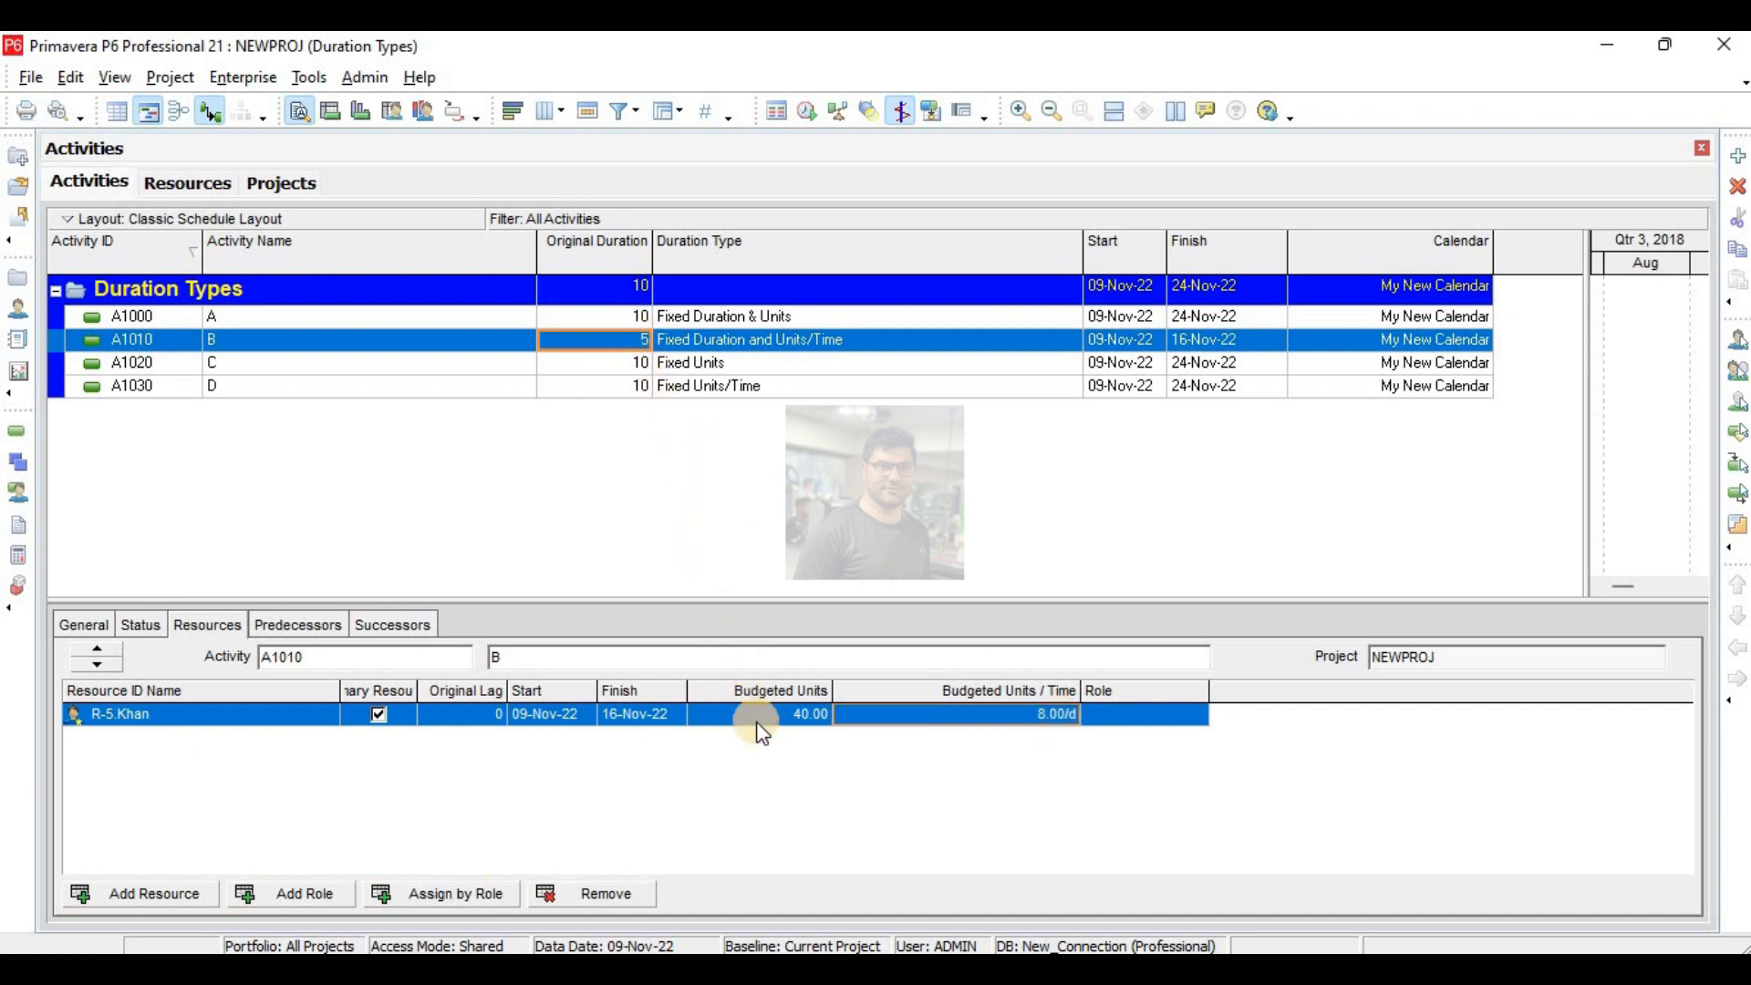
{"action": "left_click", "coordinate": [642, 341]}
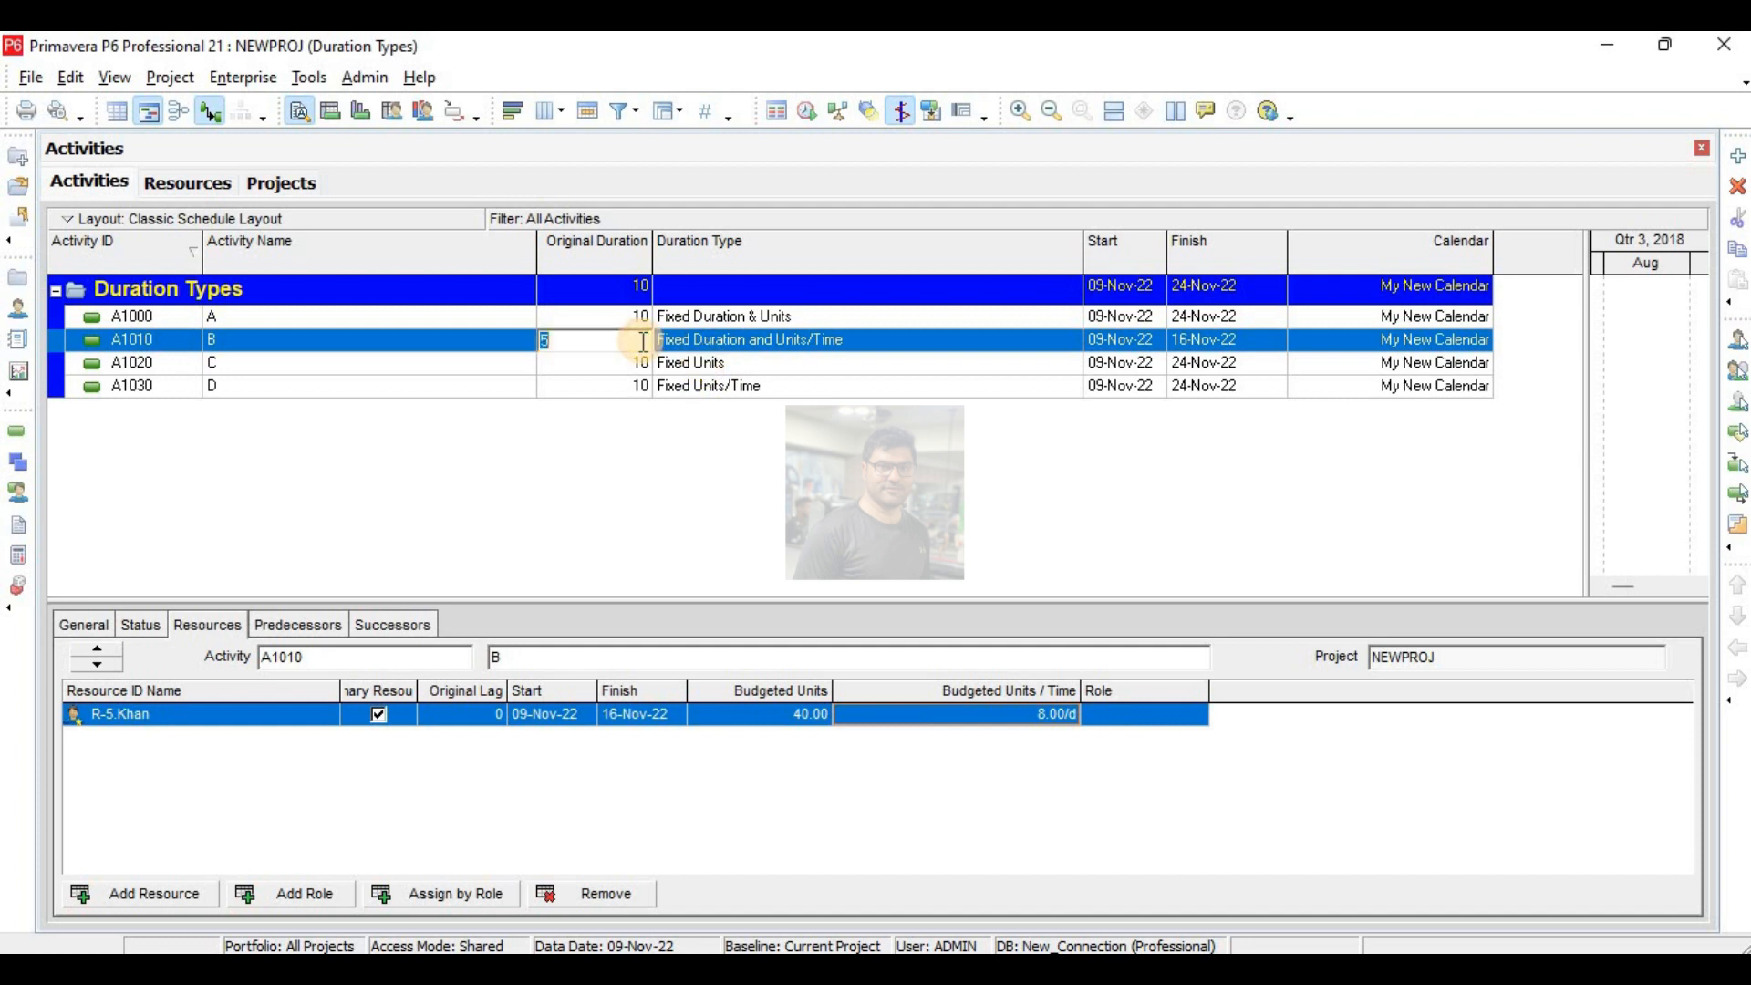
{"action": "type", "text": "20"}
{"action": "key", "text": "Return"}
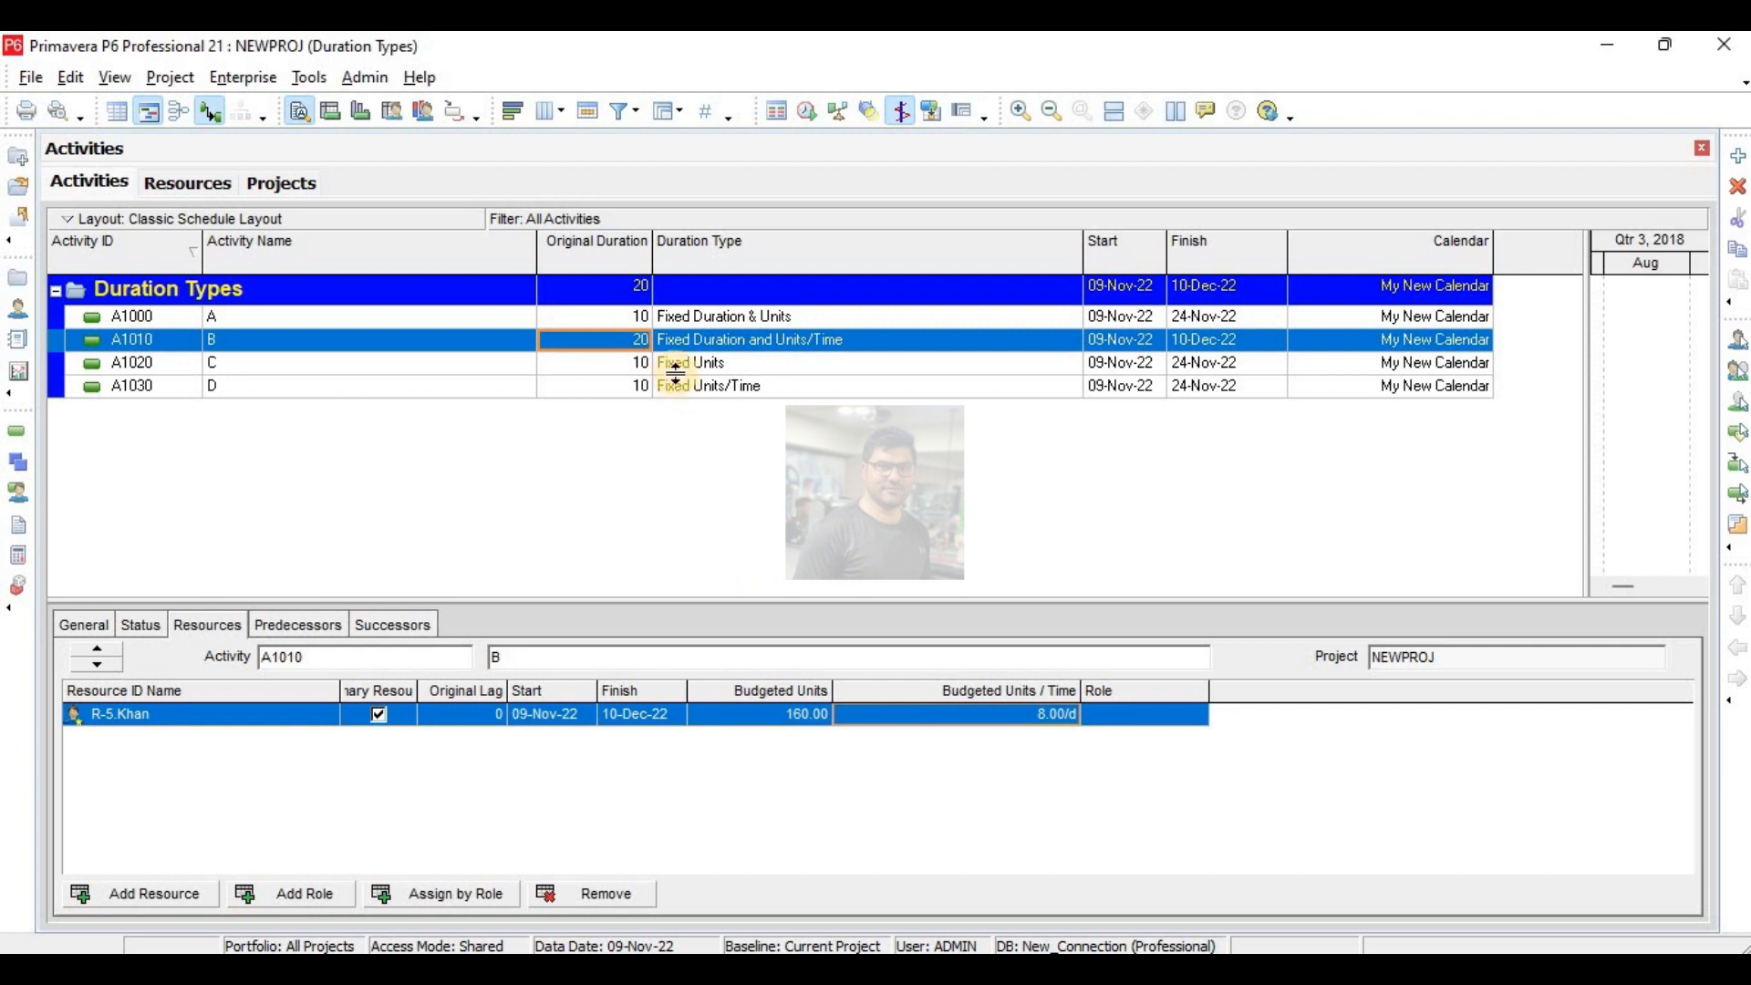
{"action": "left_click", "coordinate": [645, 341]}
{"action": "type", "text": "10"}
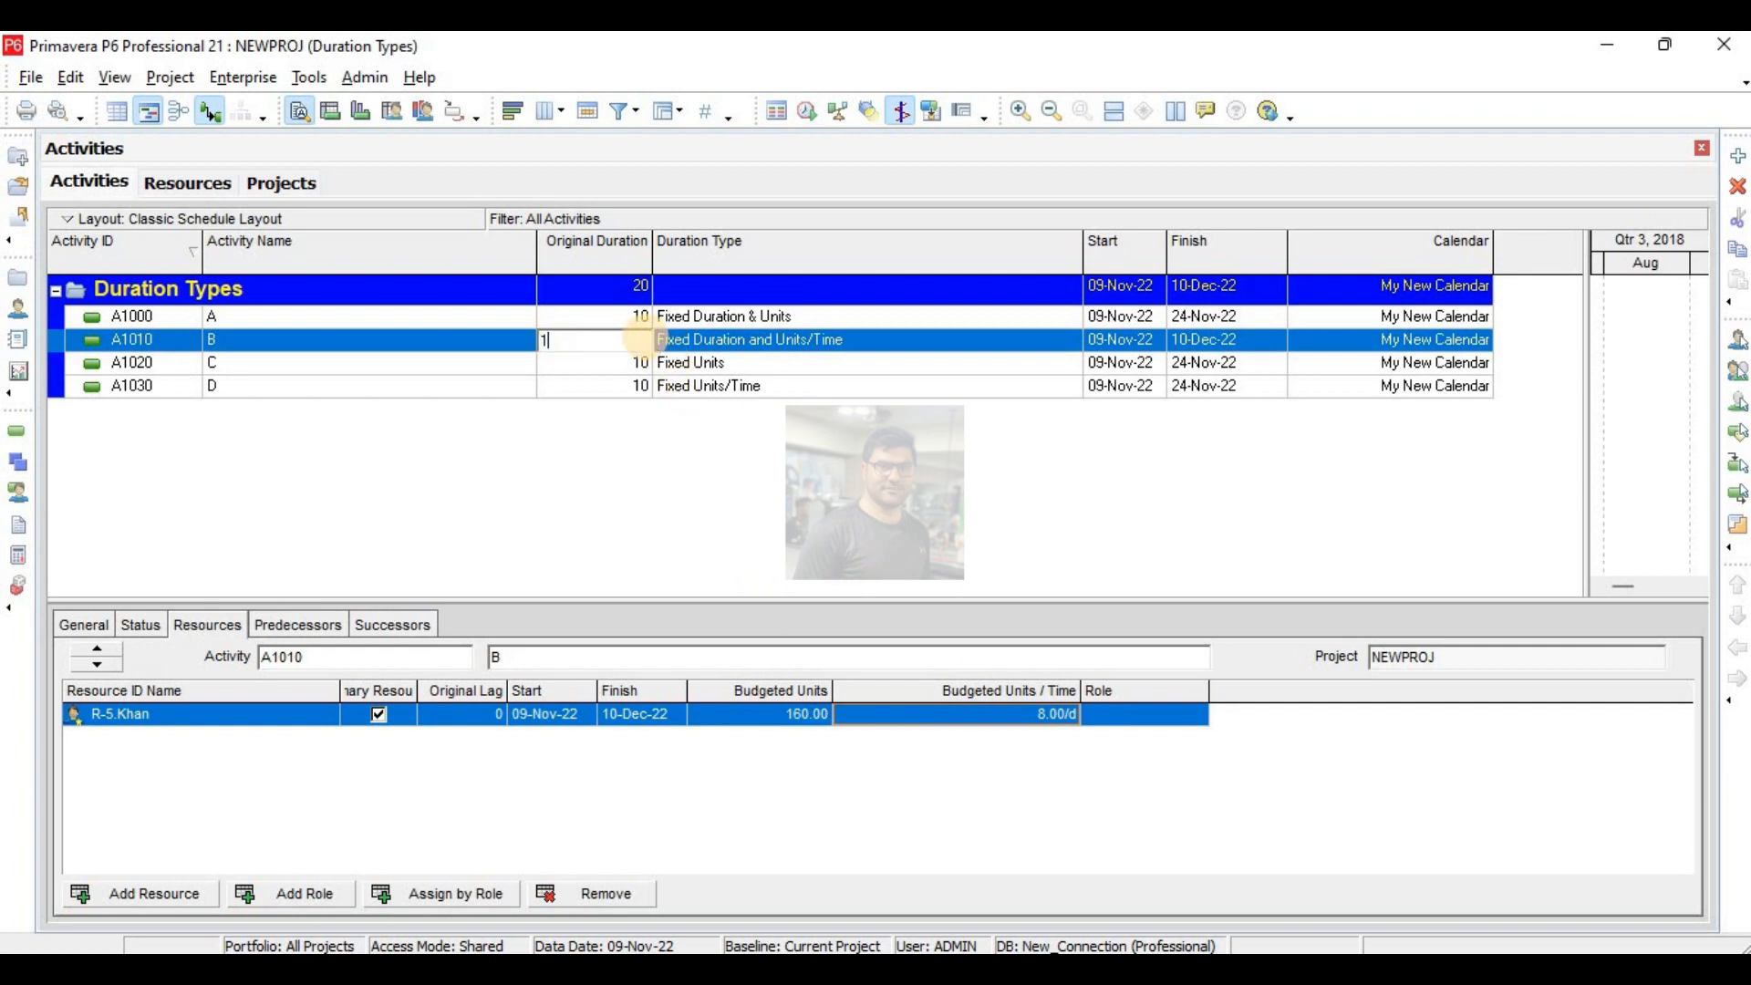
{"action": "key", "text": "Return"}
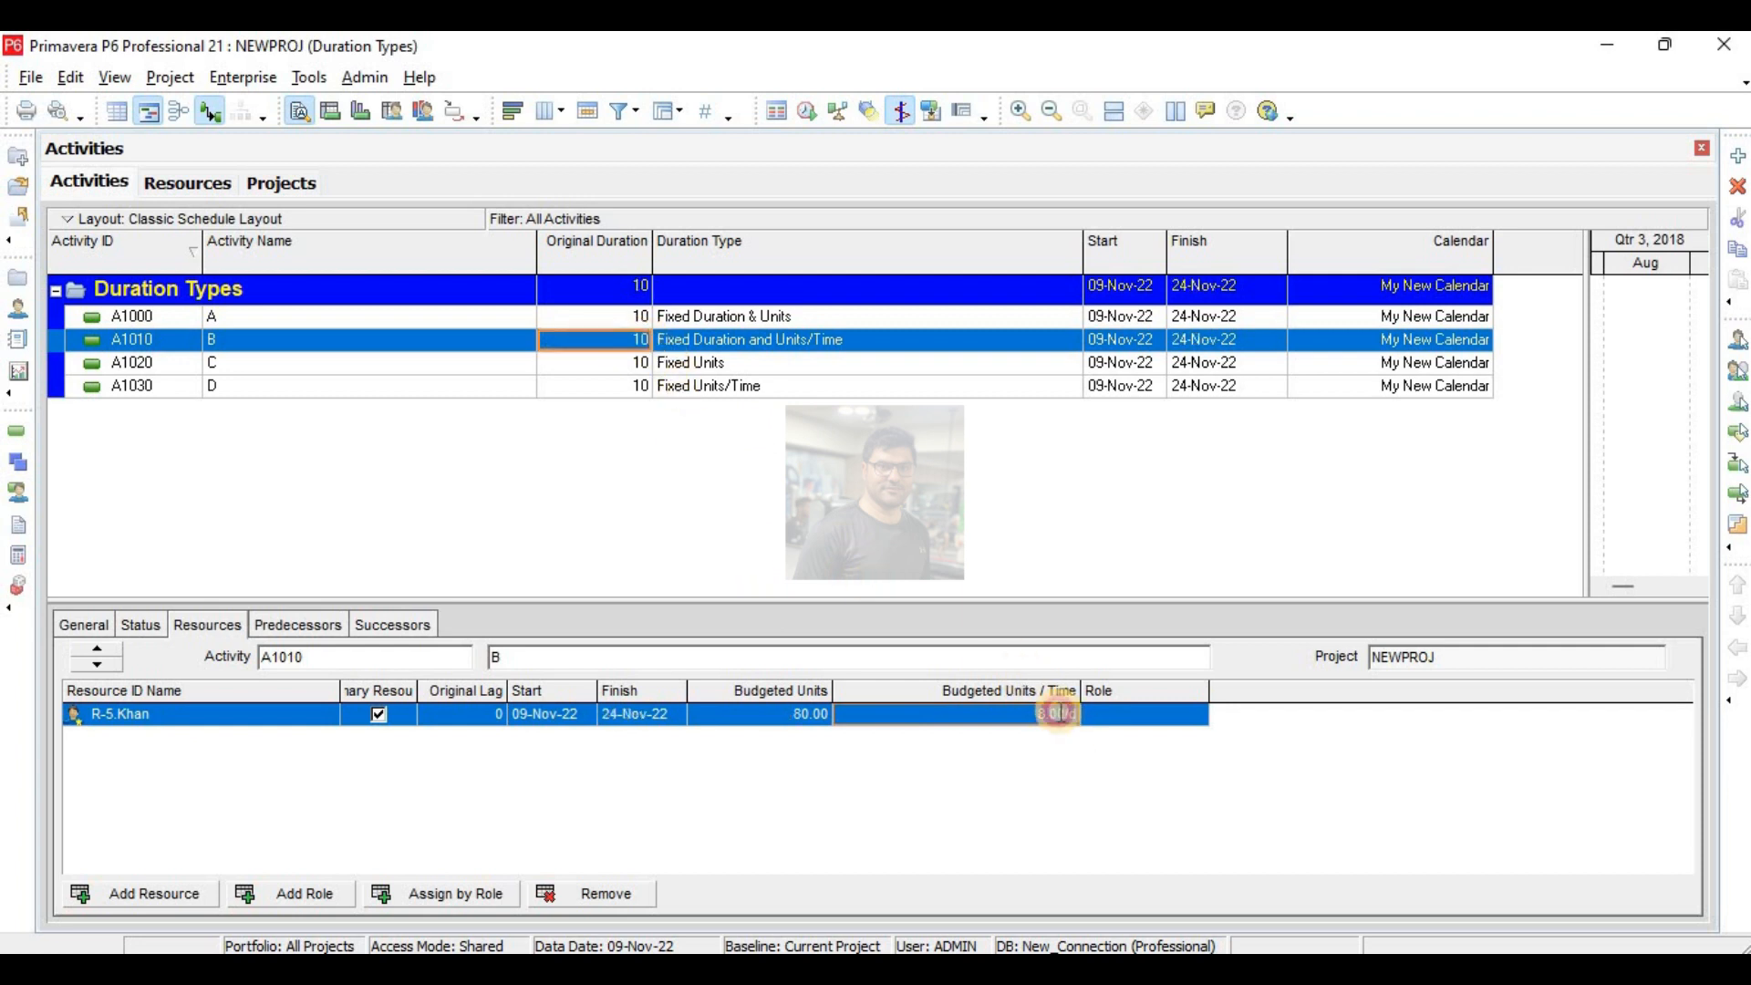
- Set the budgeted units/time of activity B's resource to 16 per day
{"action": "left_click", "coordinate": [1060, 712]}
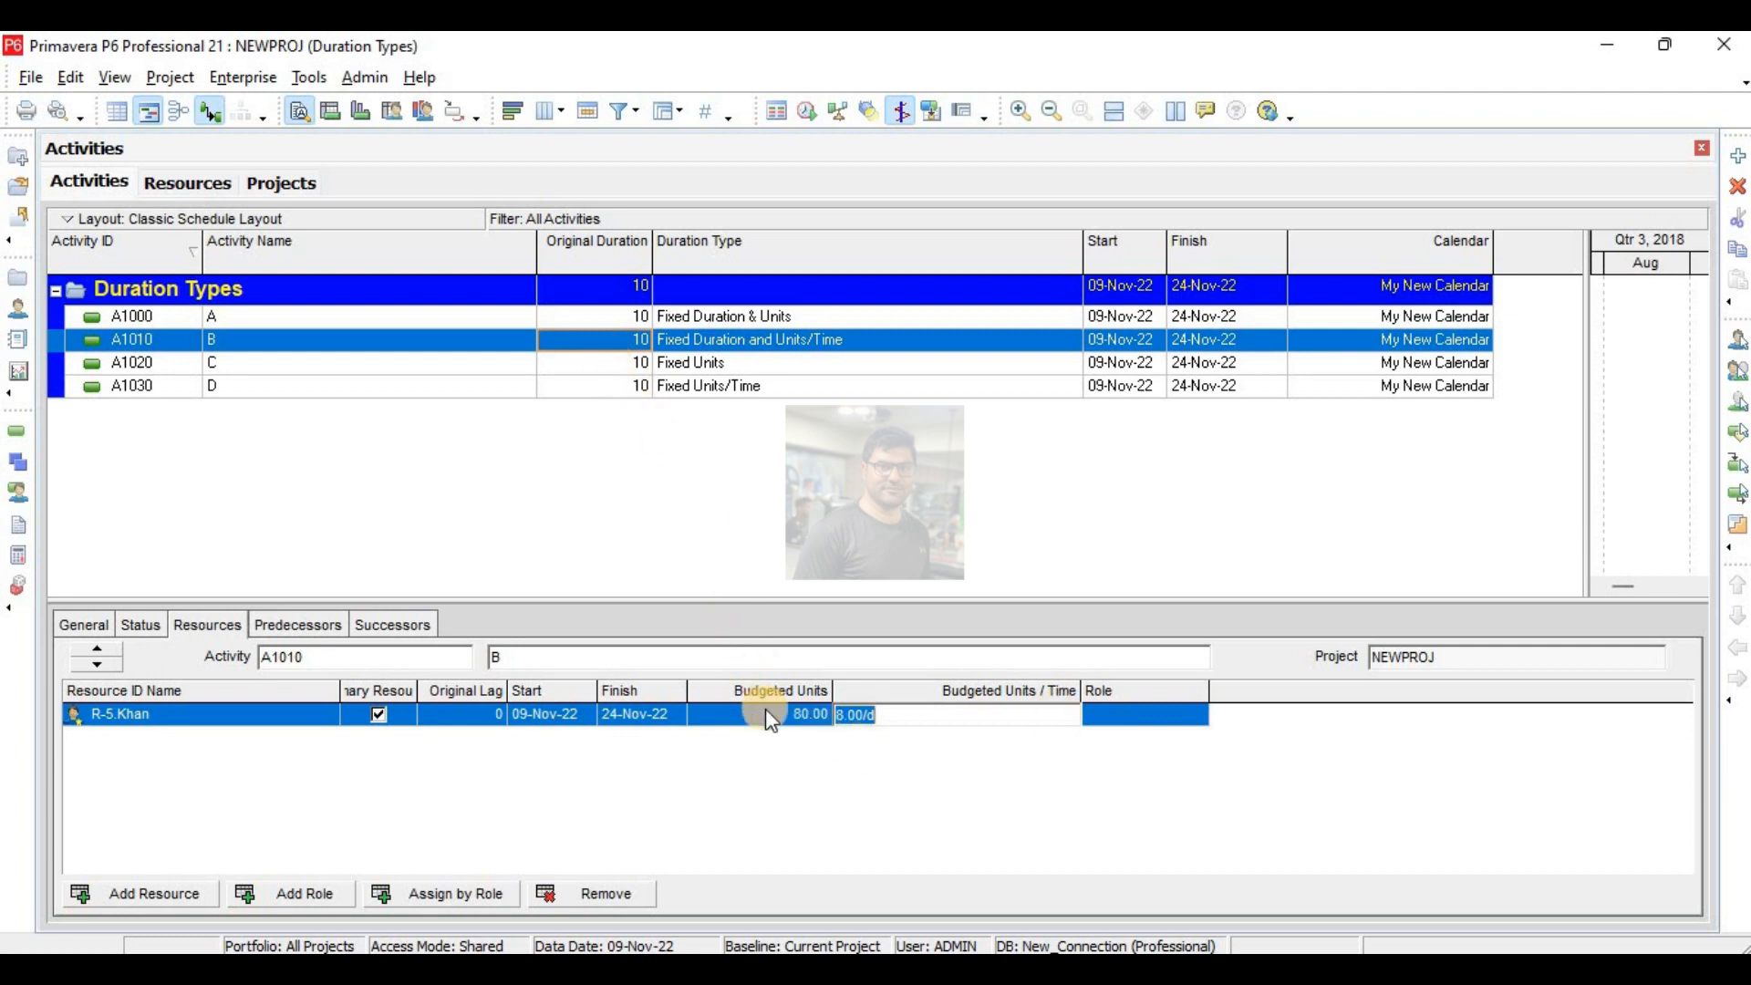
{"action": "type", "text": "16"}
{"action": "key", "text": "Return"}
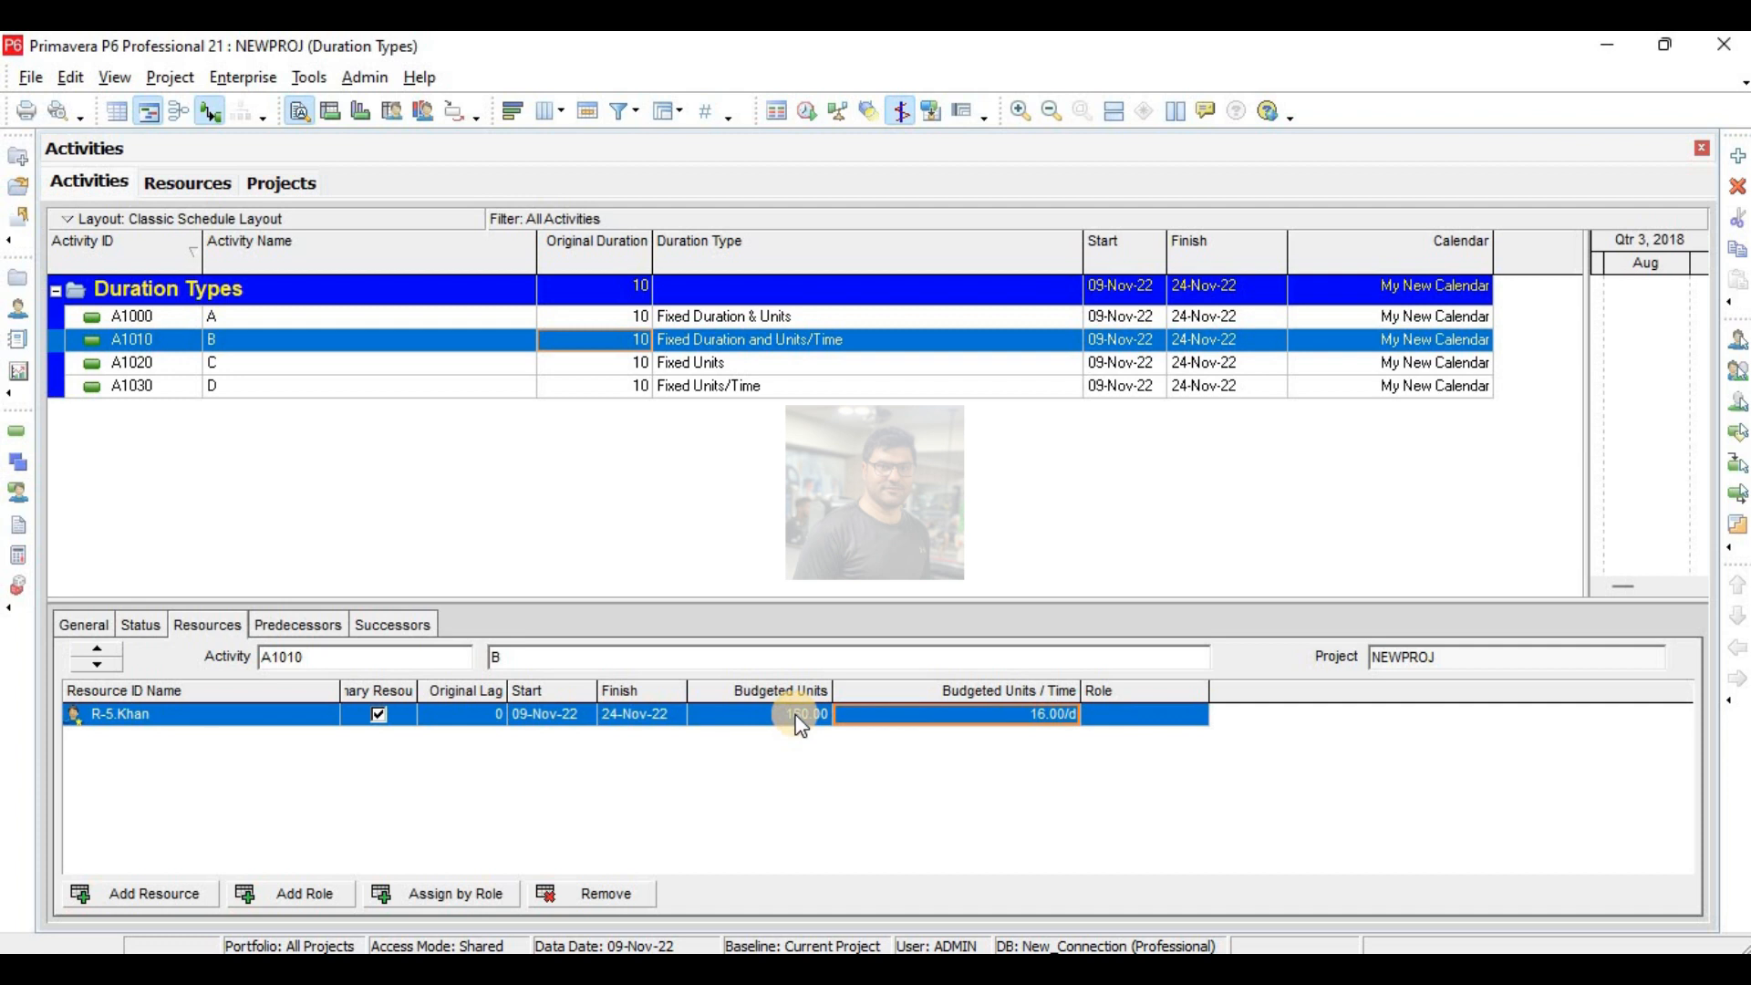
- Try budgeted units/time of 4 per day and 8 per day for activity B's resource
{"action": "left_click", "coordinate": [868, 715]}
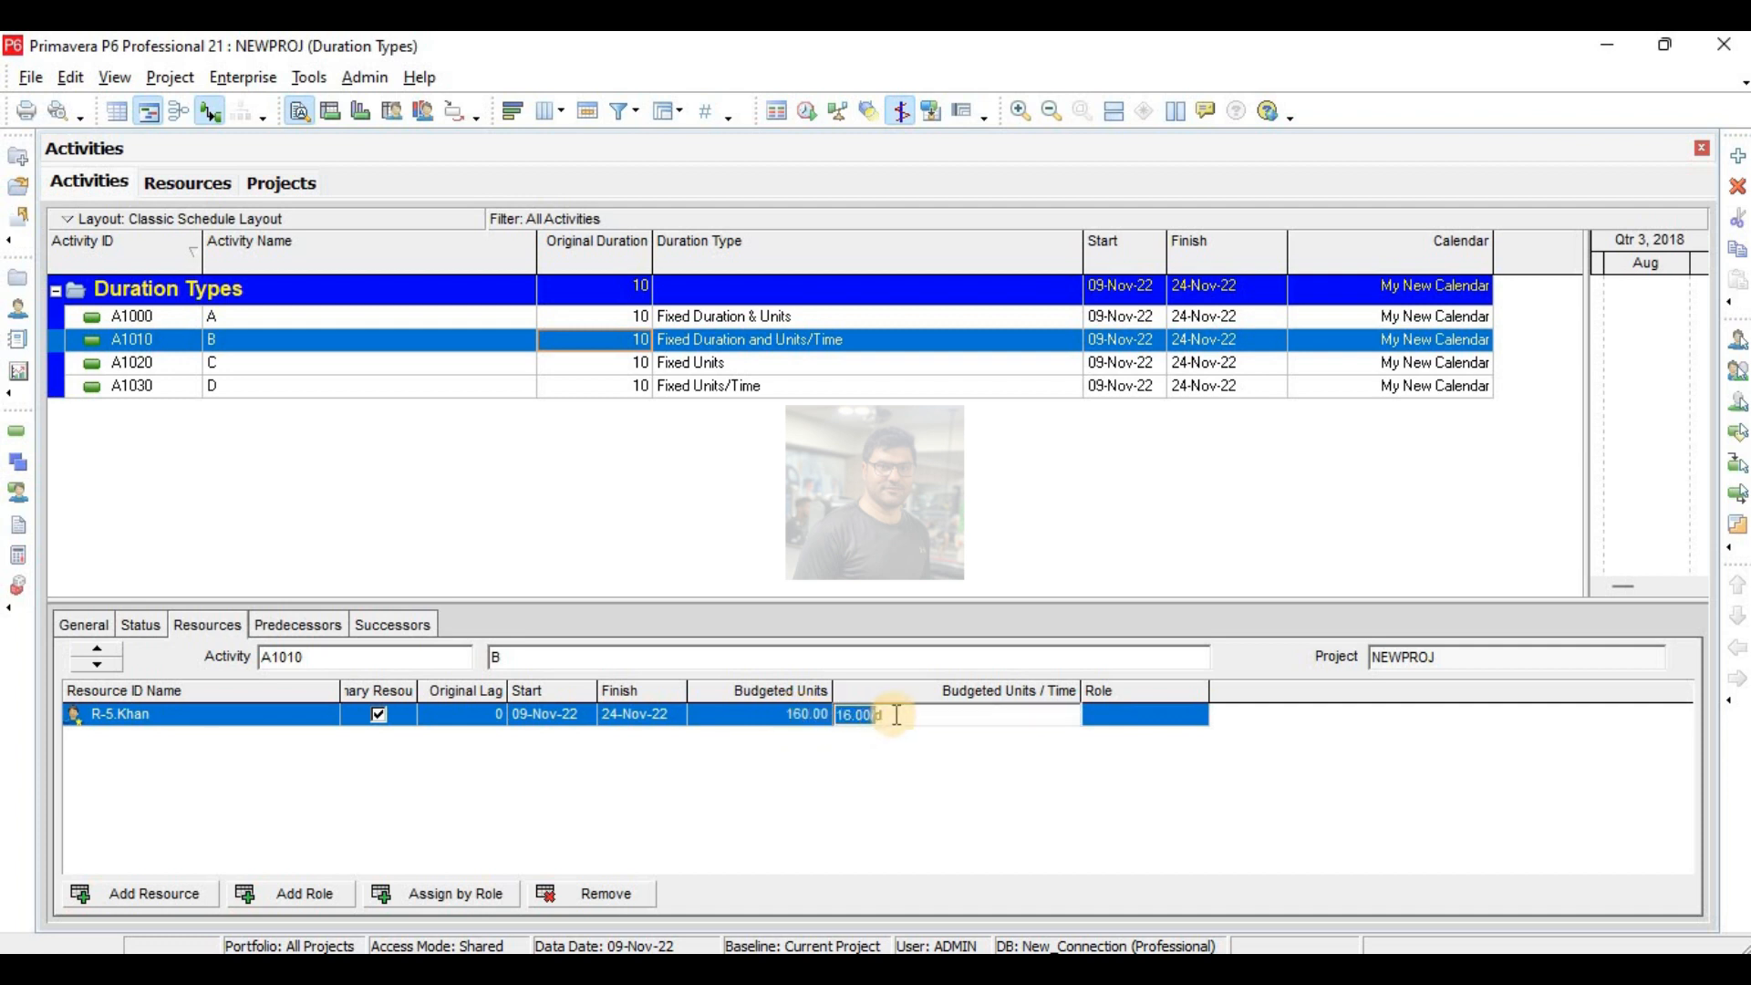
{"action": "left_click_drag", "start_coordinate": [896, 715], "coordinate": [813, 715]}
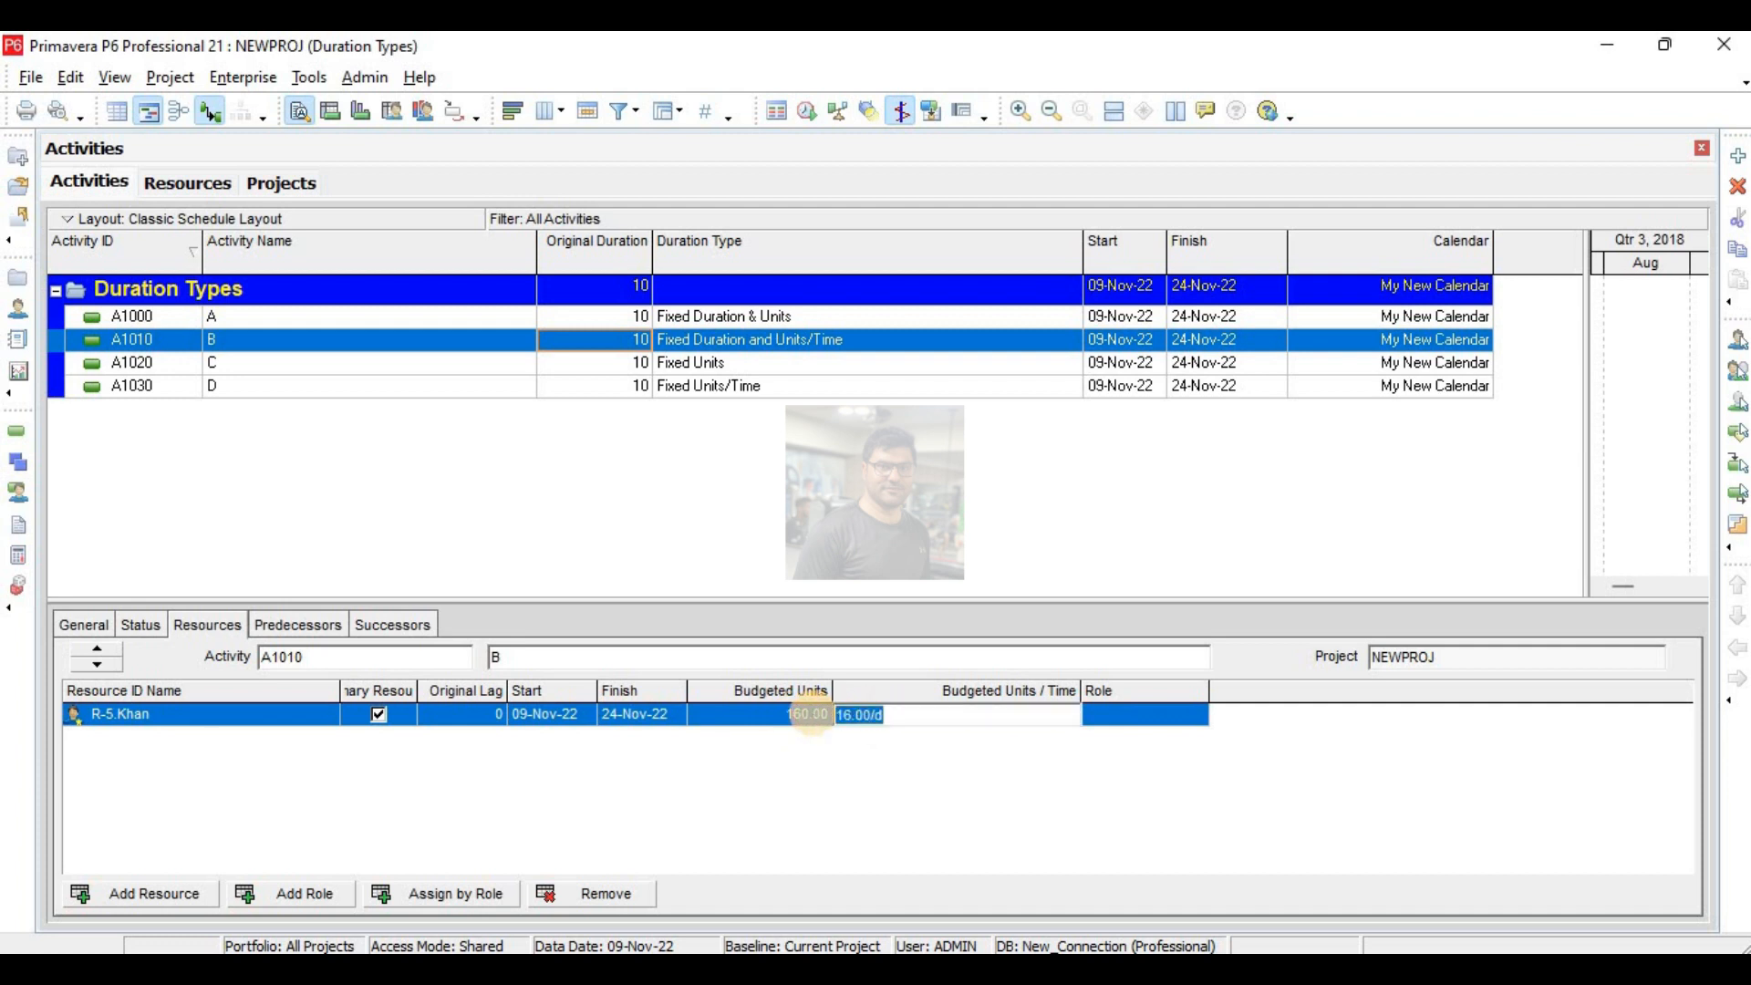
{"action": "type", "text": "4"}
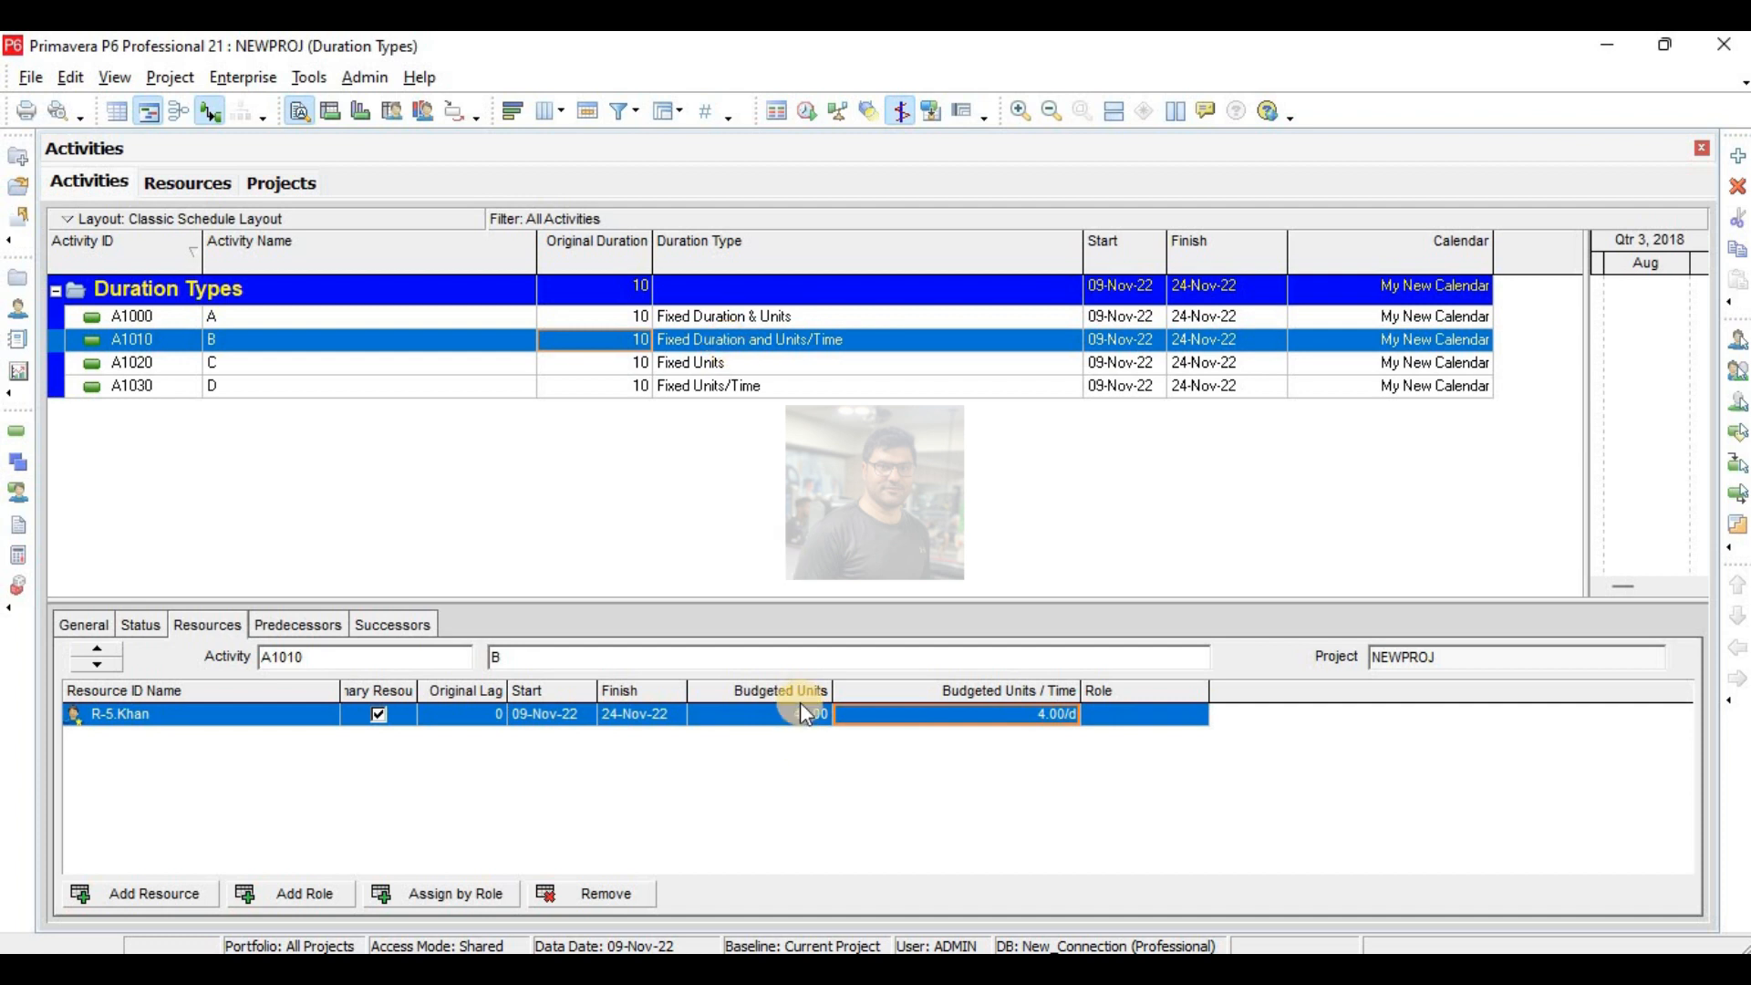
{"action": "left_click", "coordinate": [985, 715]}
{"action": "type", "text": "8"}
{"action": "key", "text": "Return"}
- Set the budgeted units of activity B's resource to 160
{"action": "left_click", "coordinate": [806, 715]}
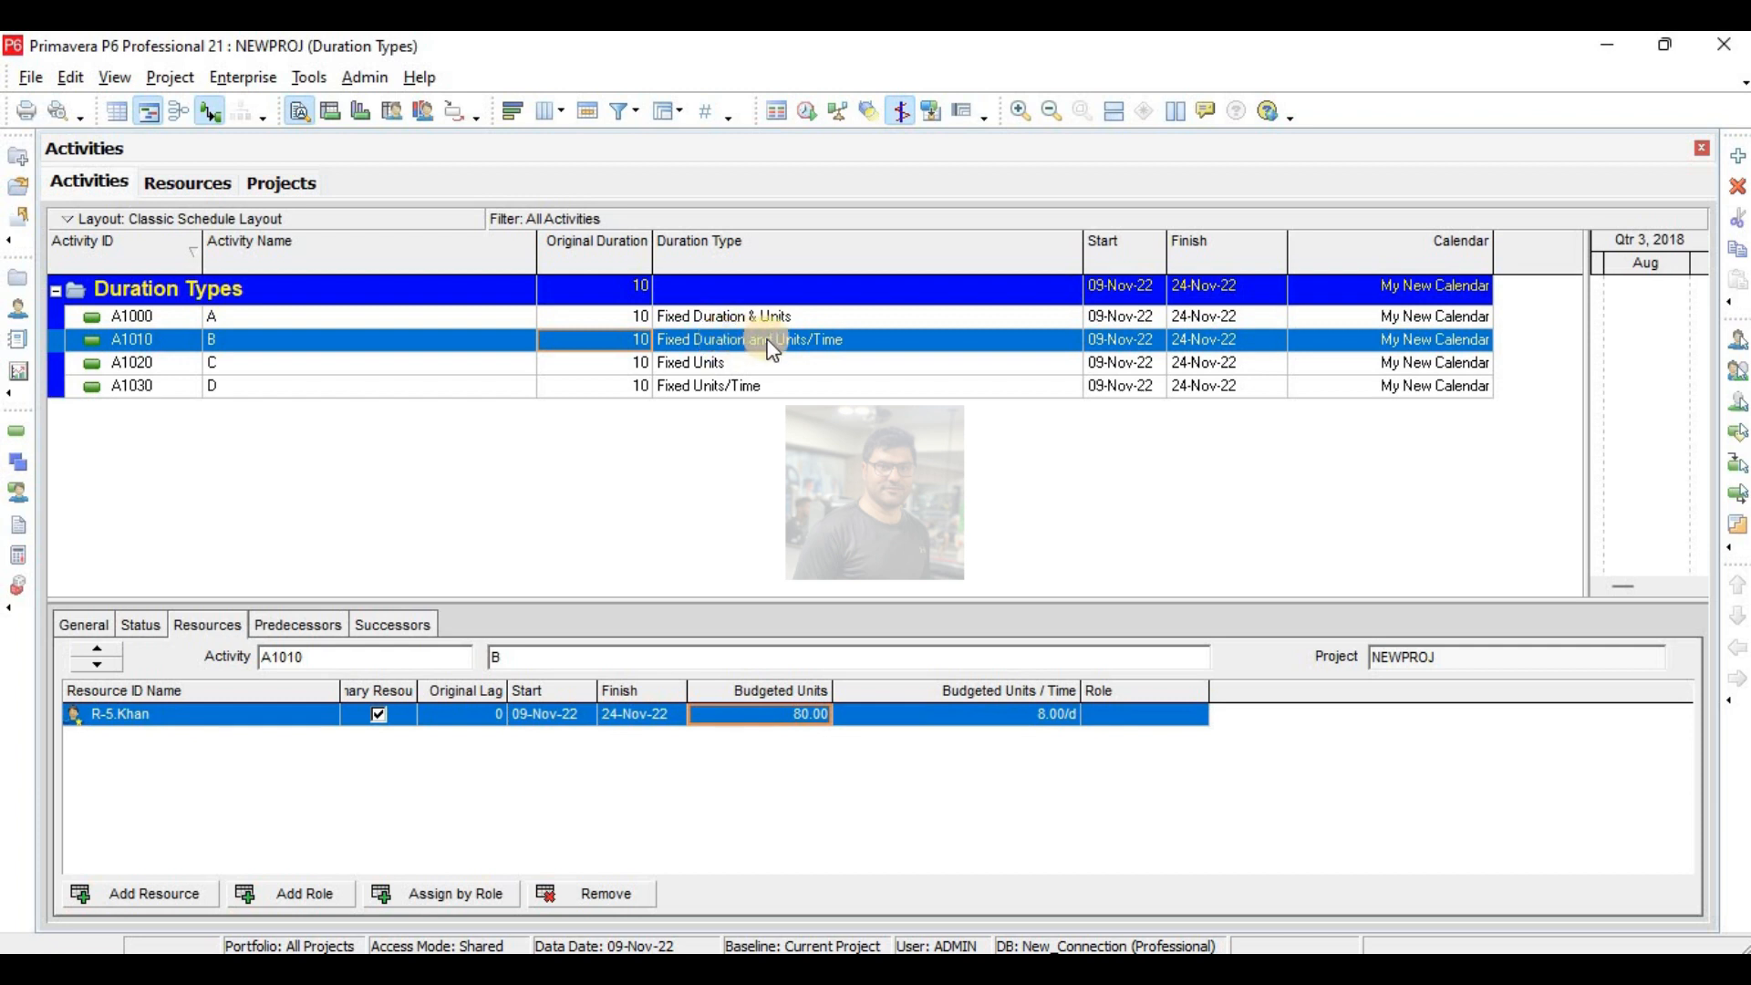
{"action": "left_click", "coordinate": [799, 729]}
{"action": "left_click", "coordinate": [800, 714]}
{"action": "type", "text": "160"}
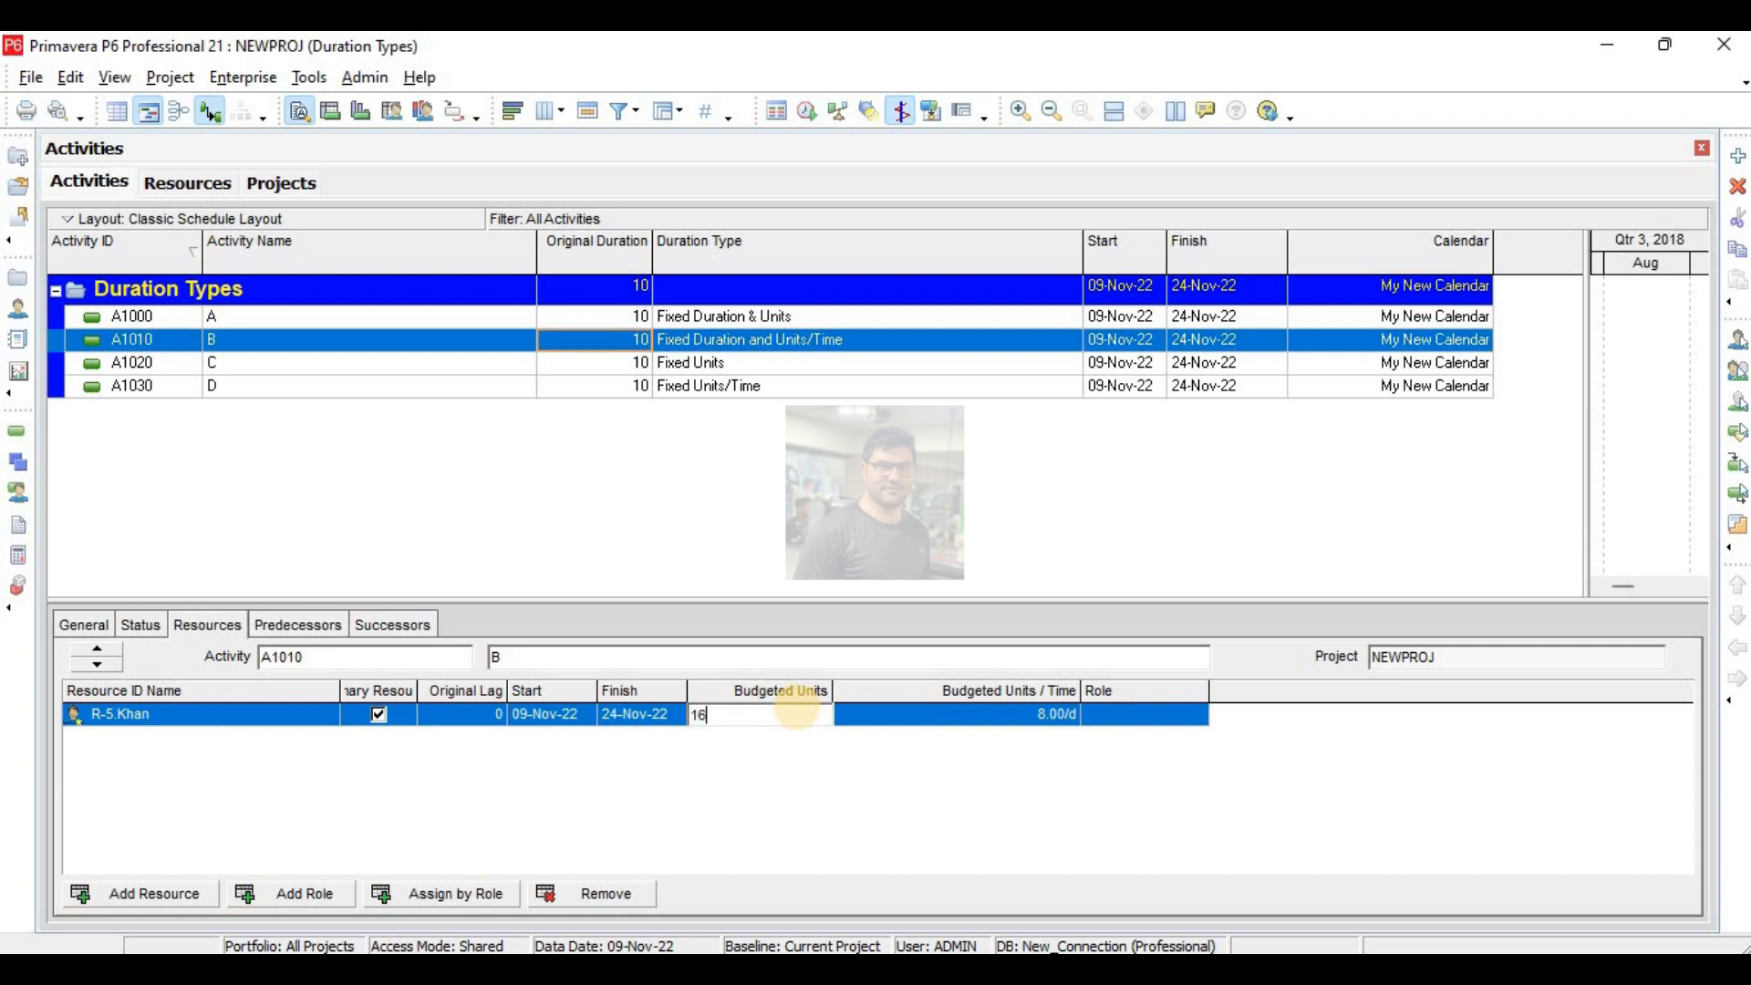
{"action": "left_click", "coordinate": [802, 720]}
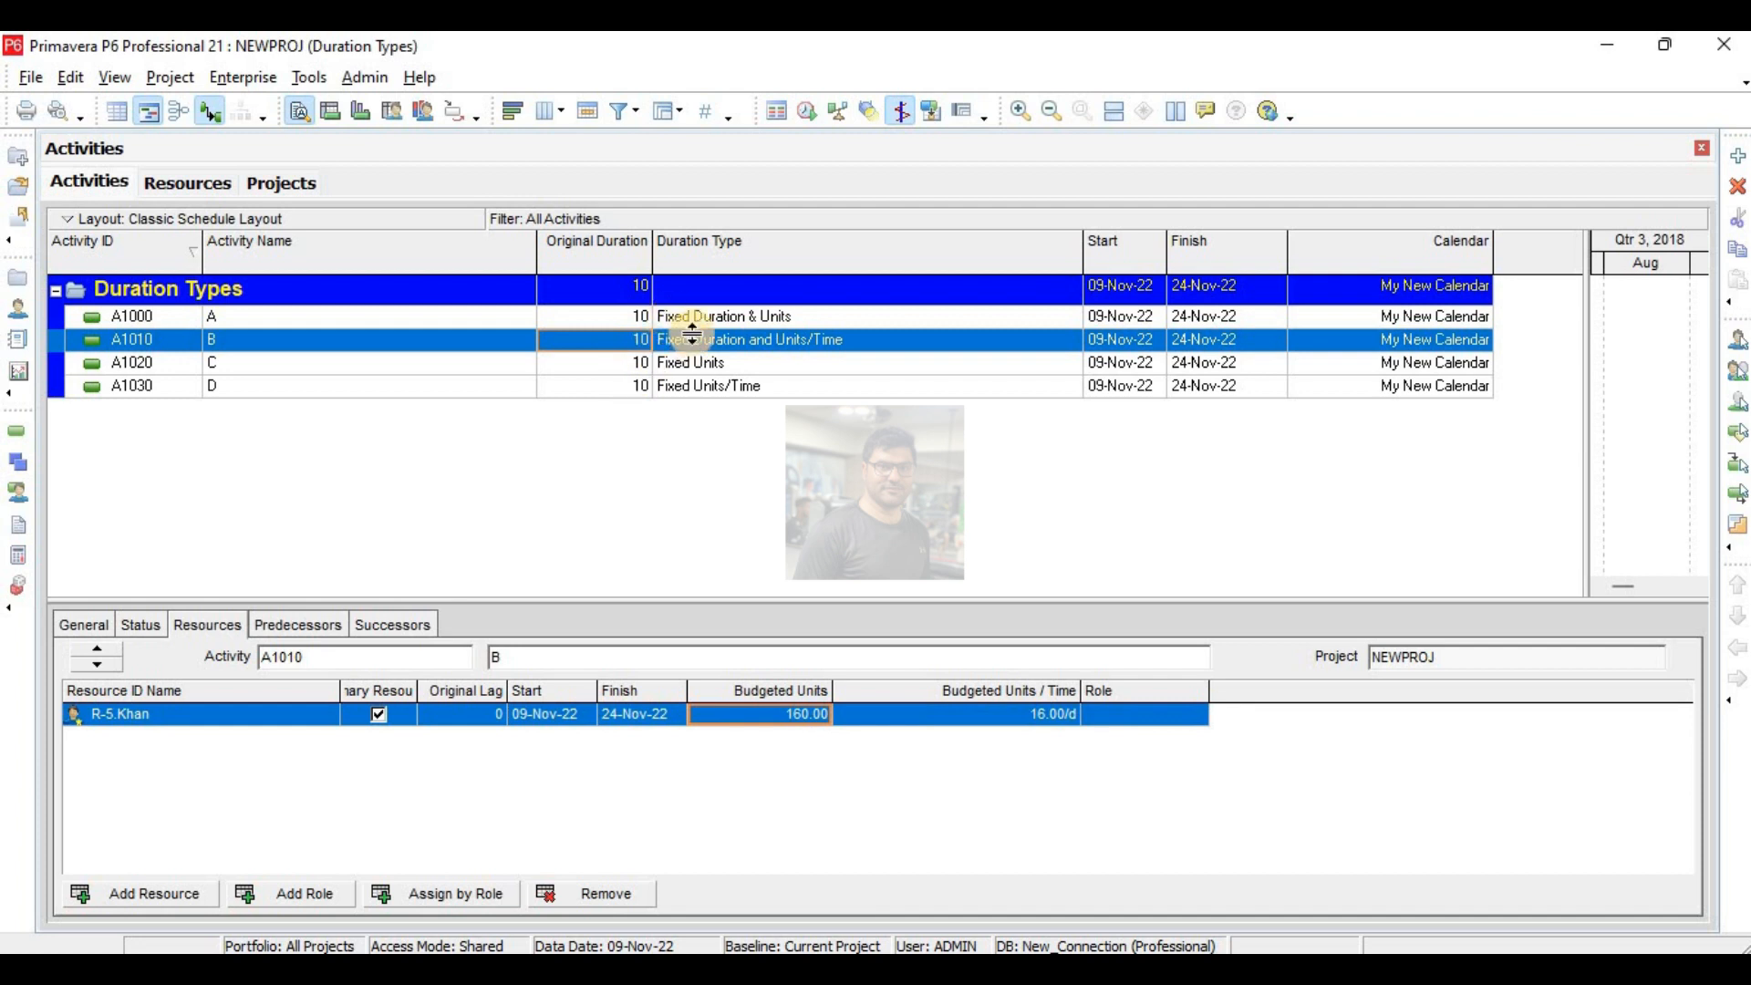
- Change activity C's original duration to 20 days as a test, and return it to 10 days
{"action": "left_click", "coordinate": [645, 362]}
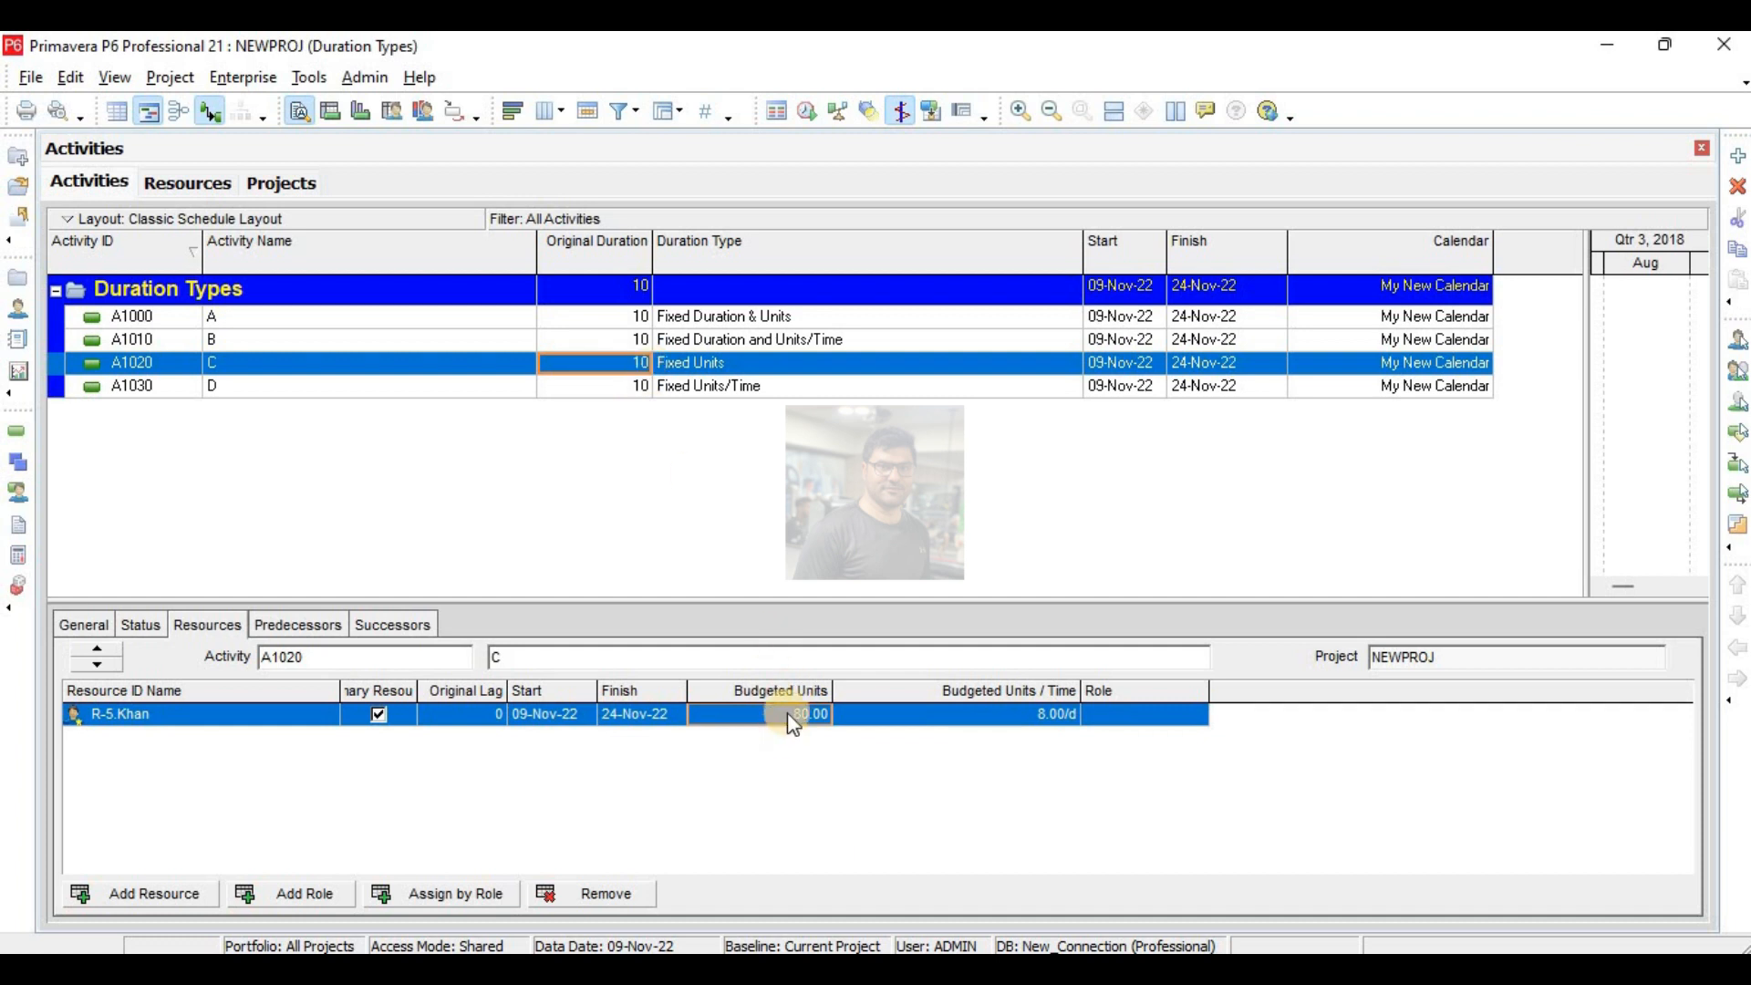
{"action": "left_click", "coordinate": [644, 364]}
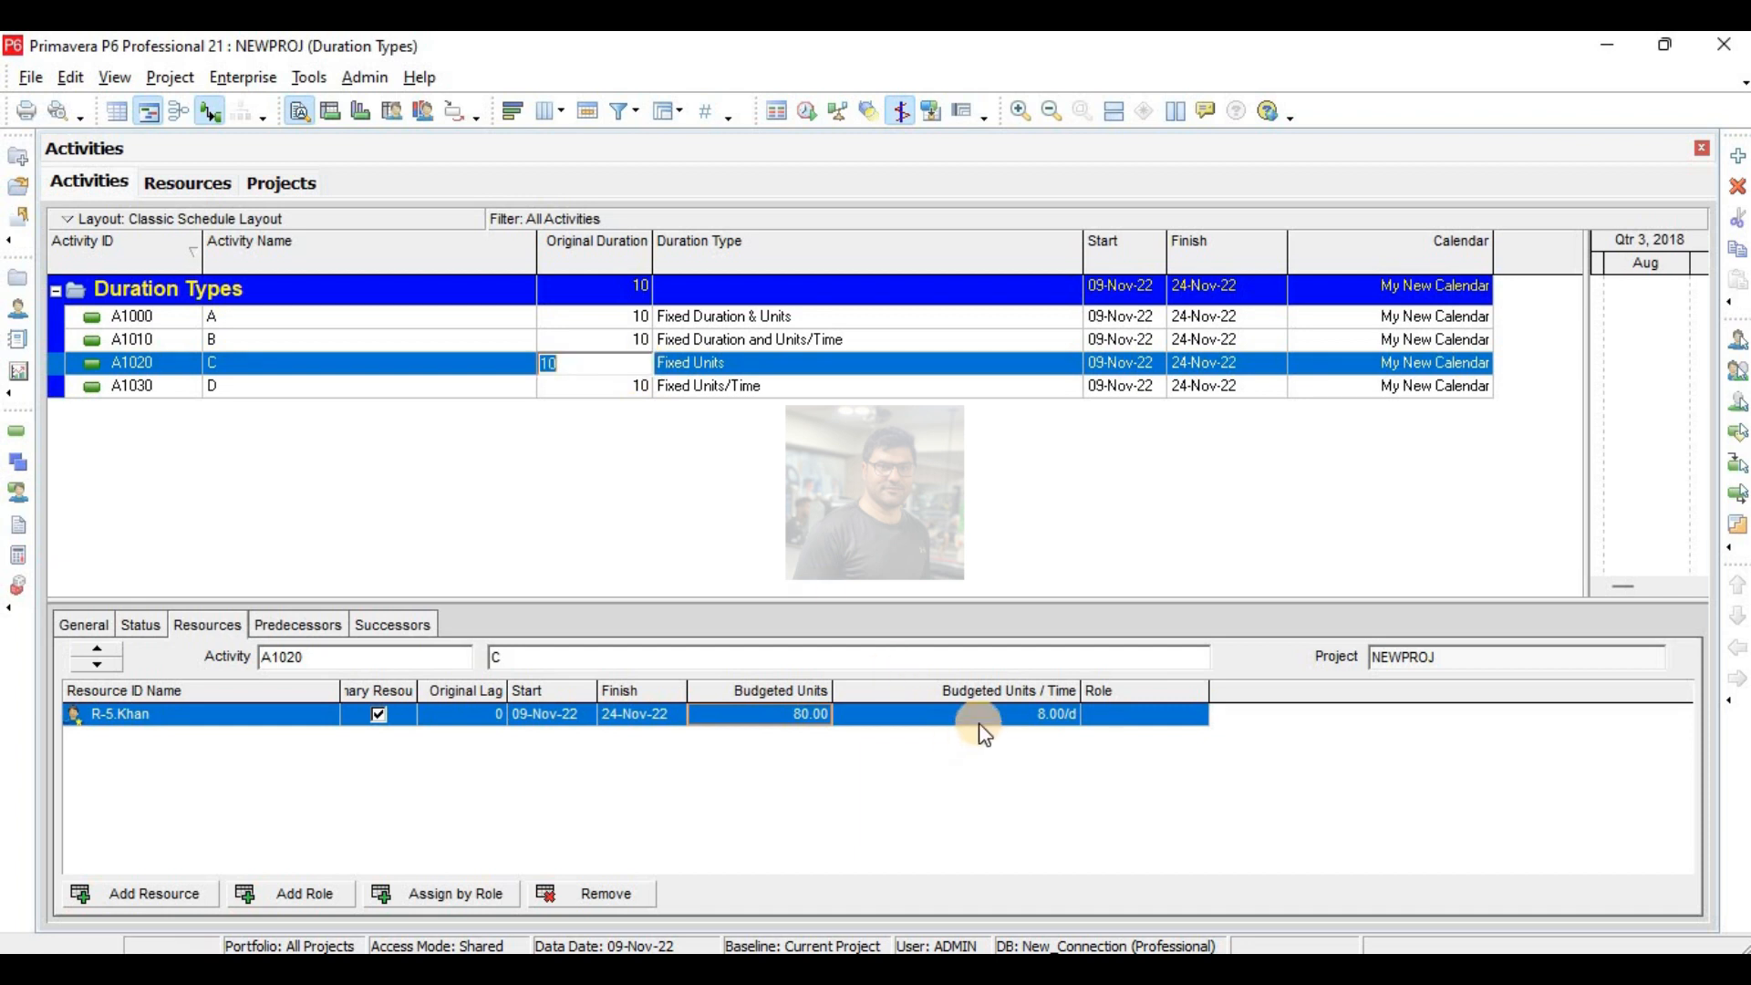
{"action": "type", "text": "20"}
{"action": "key", "text": "Return"}
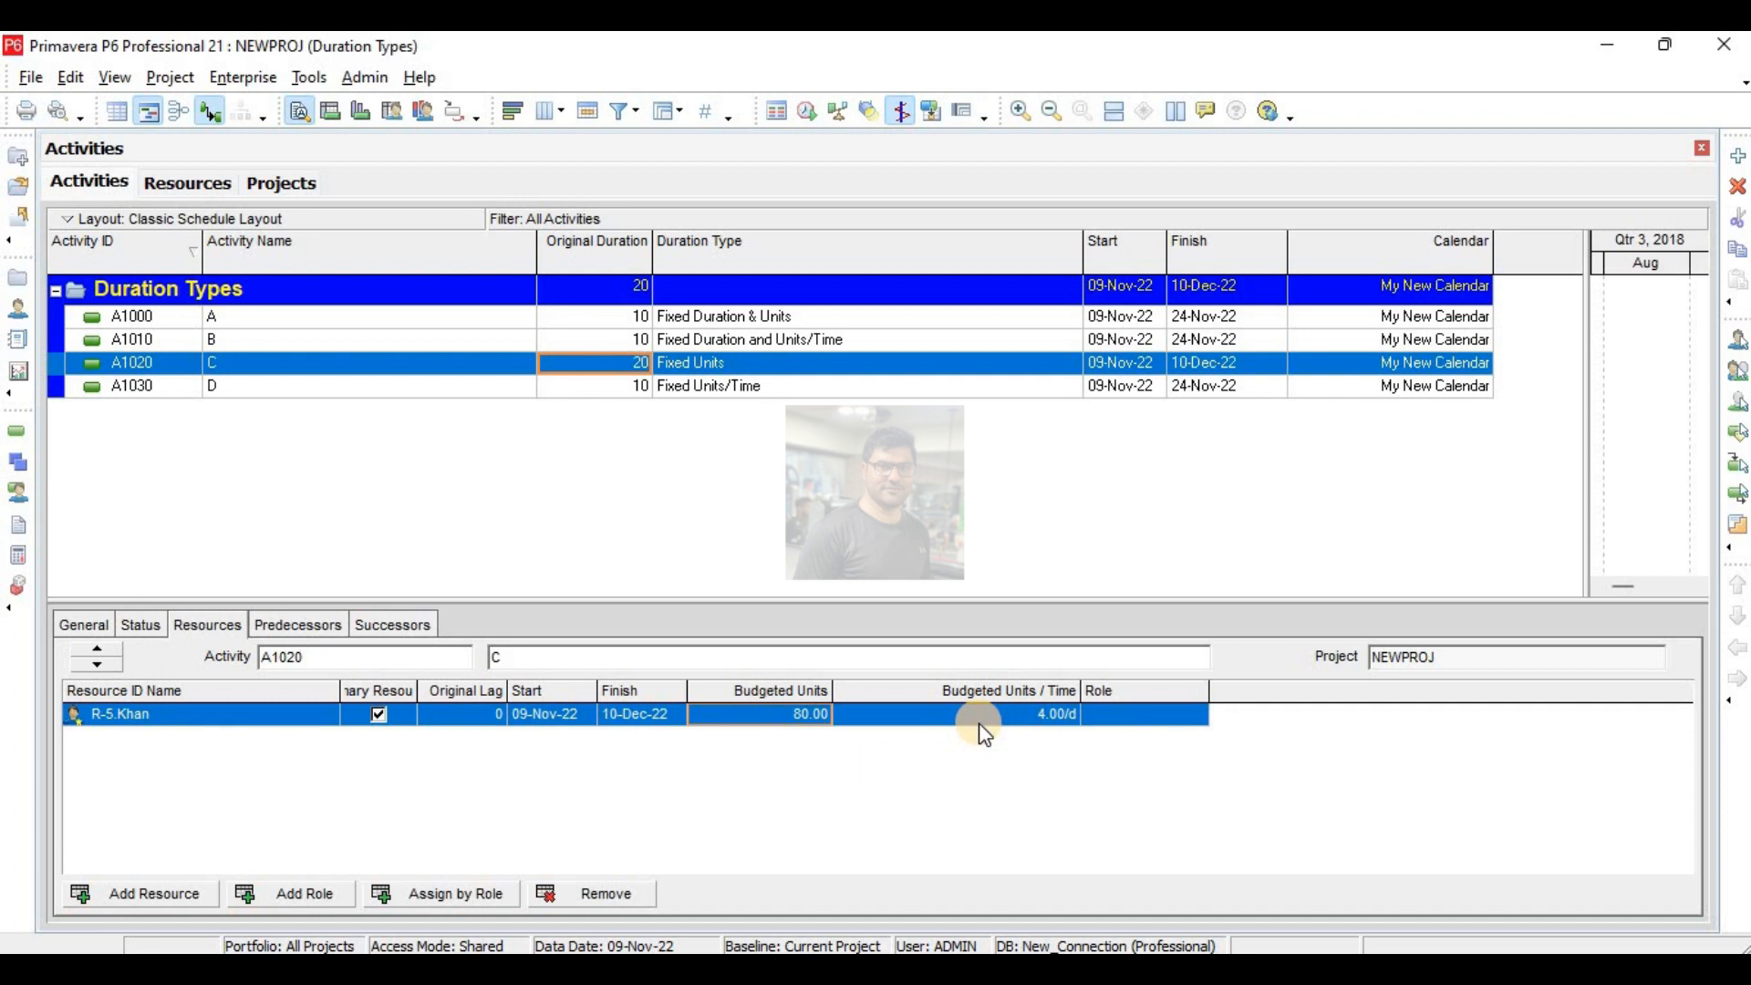
{"action": "type", "text": "10"}
{"action": "key", "text": "Return"}
- Try budgeted units/time of 16 and 4 per day for activity C's resource, and reset the activity's original duration to 10 days
{"action": "left_click", "coordinate": [1041, 720]}
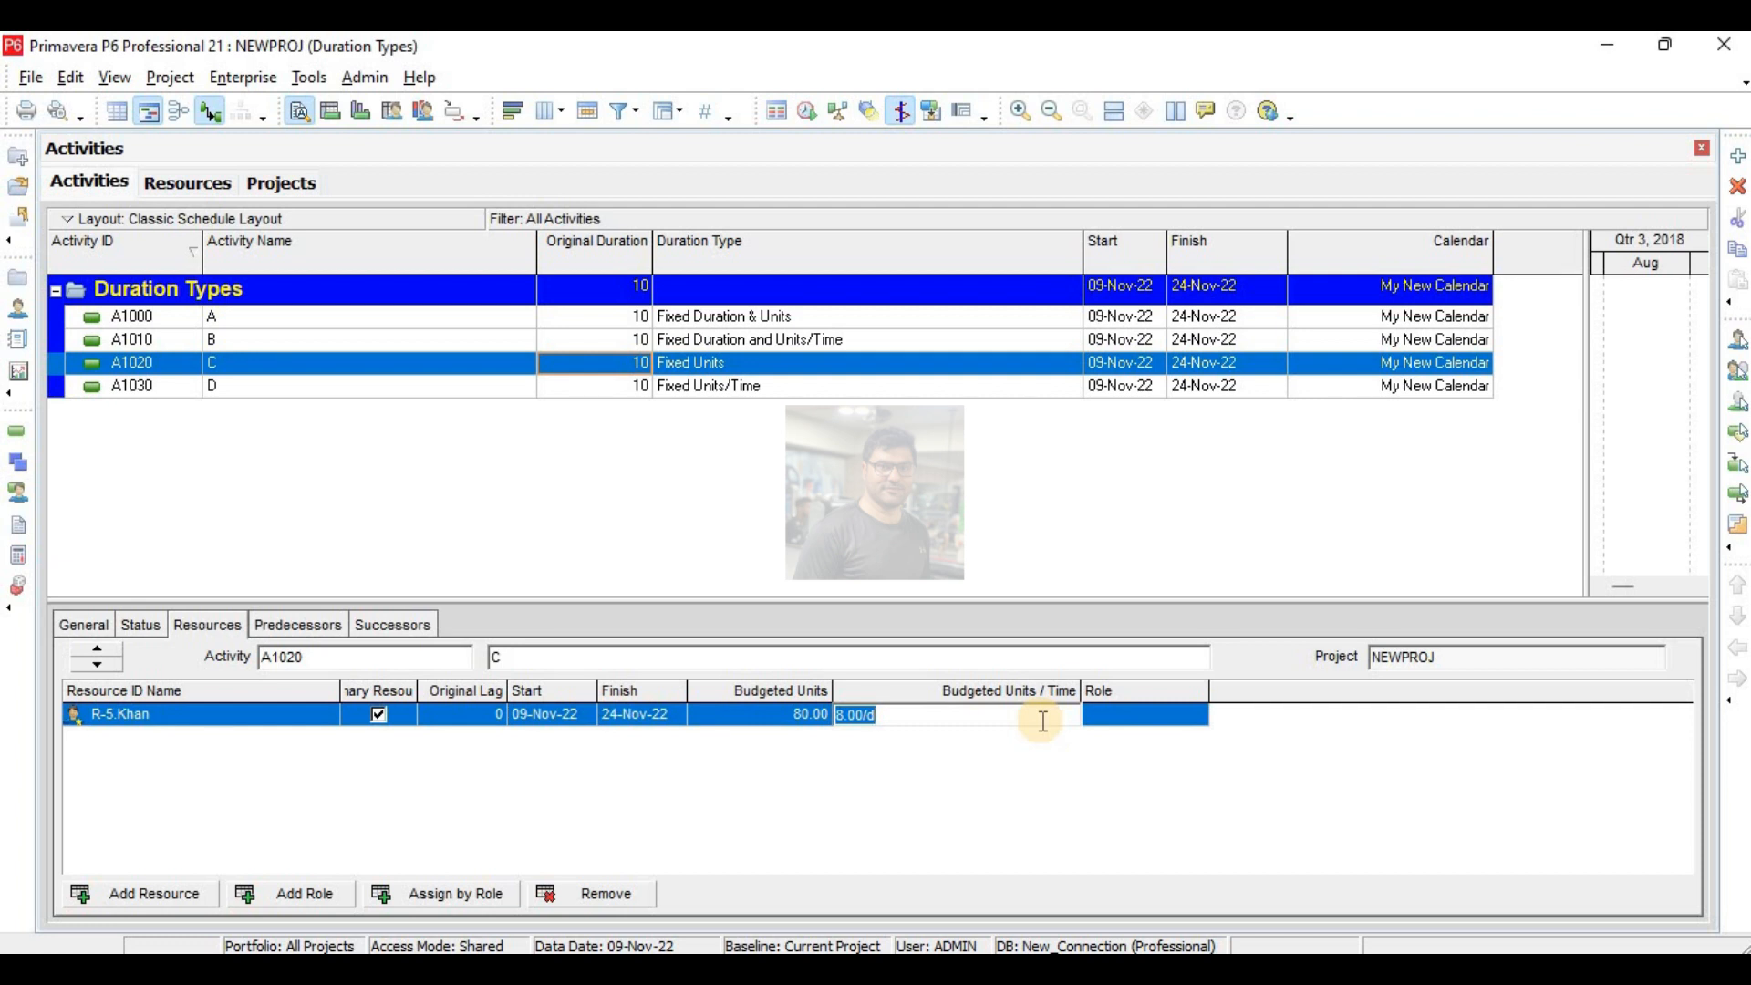
{"action": "type", "text": "16"}
{"action": "key", "text": "Return"}
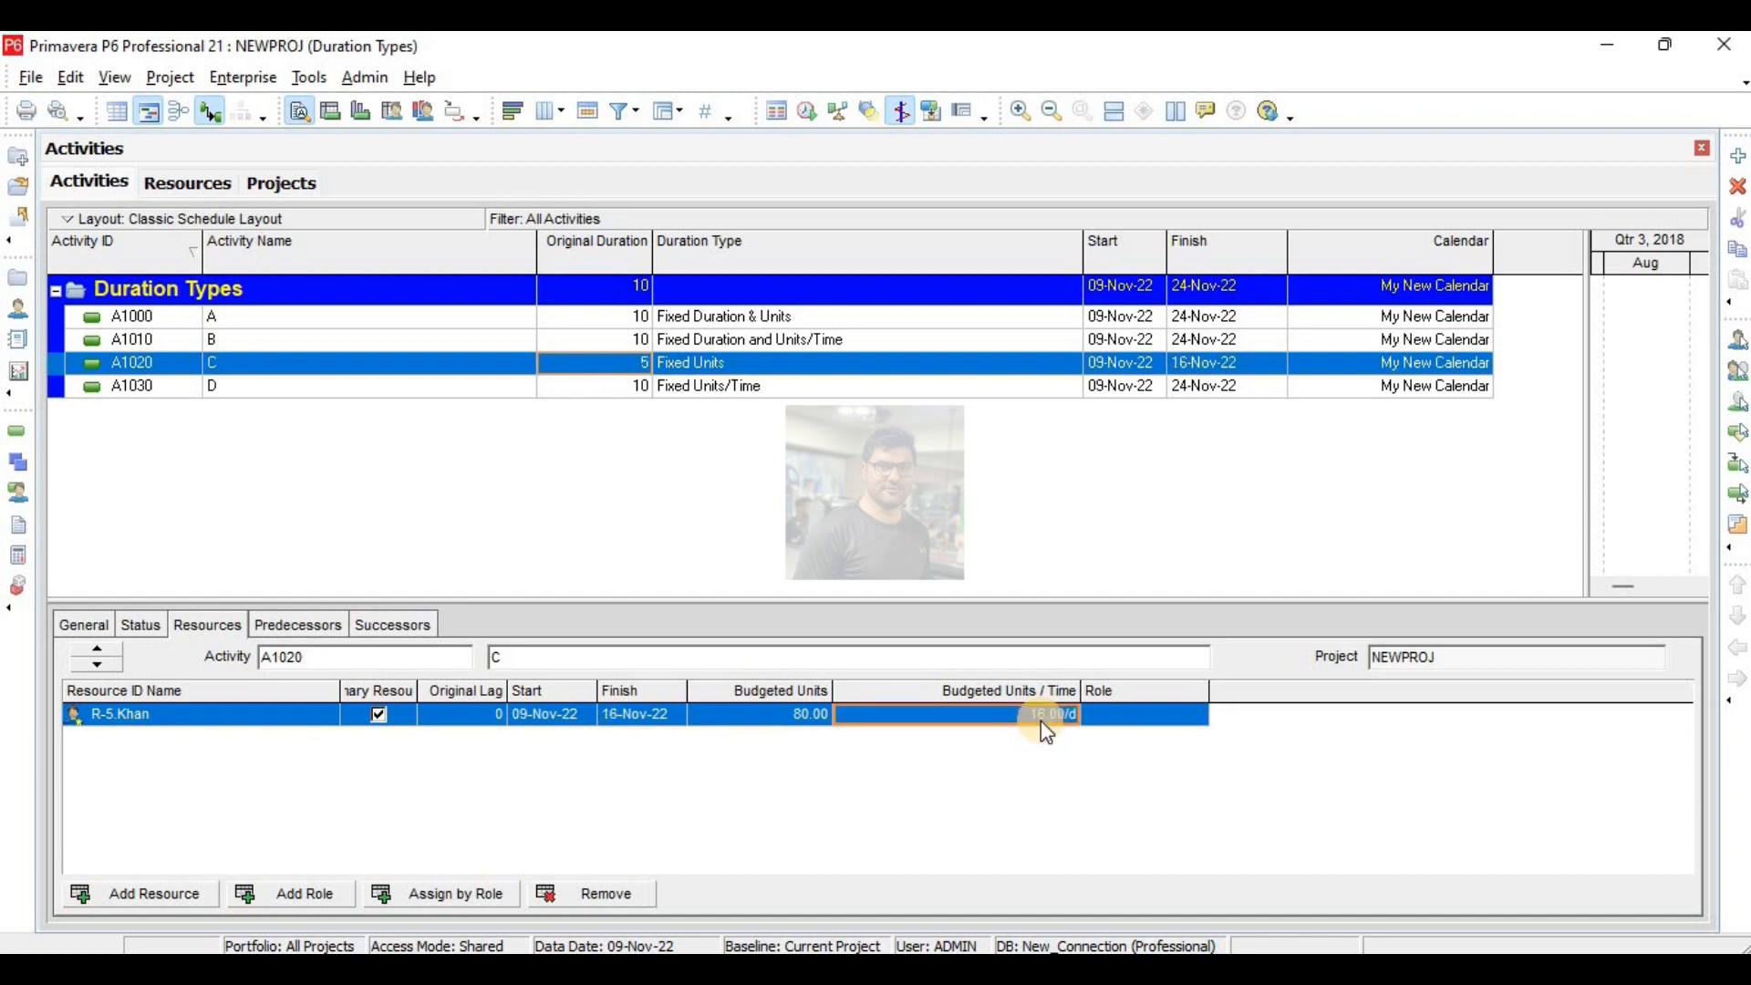
{"action": "type", "text": "4"}
{"action": "key", "text": "Return"}
{"action": "left_click", "coordinate": [624, 368]}
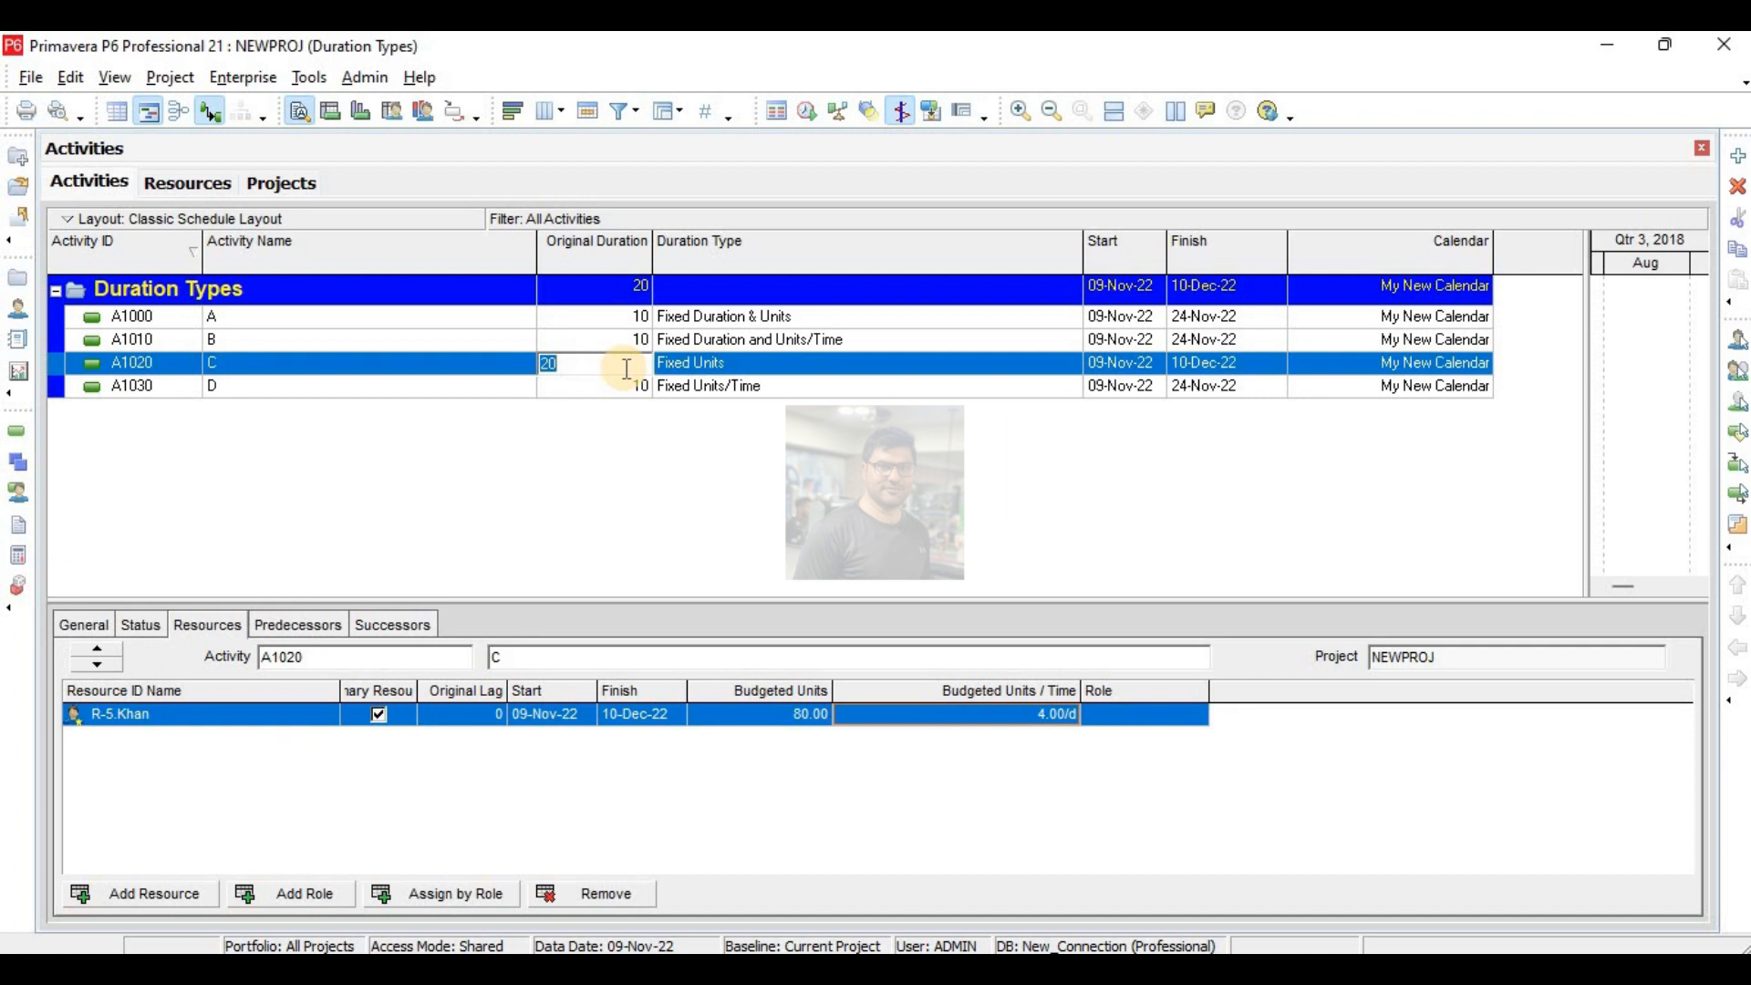
{"action": "type", "text": "10"}
{"action": "key", "text": "Return"}
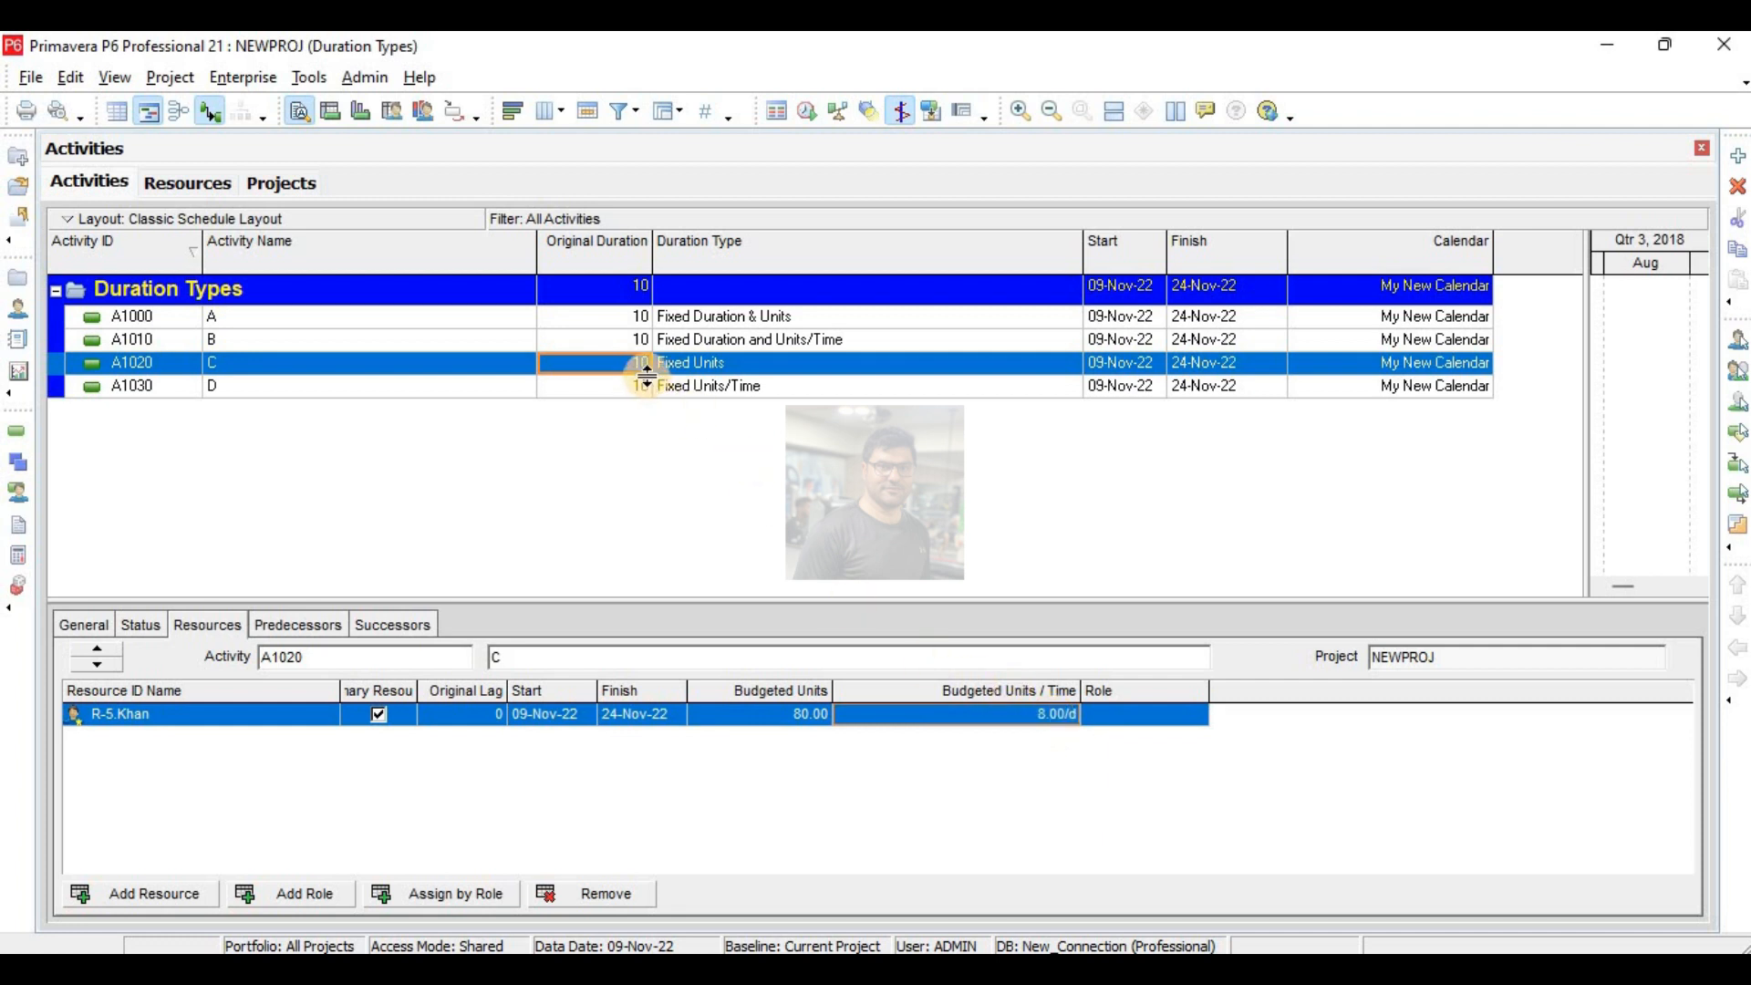
- Change the budgeted units of activity C's resource to 160 as a test, and return them to 80
{"action": "left_click", "coordinate": [803, 719]}
{"action": "left_click", "coordinate": [803, 720]}
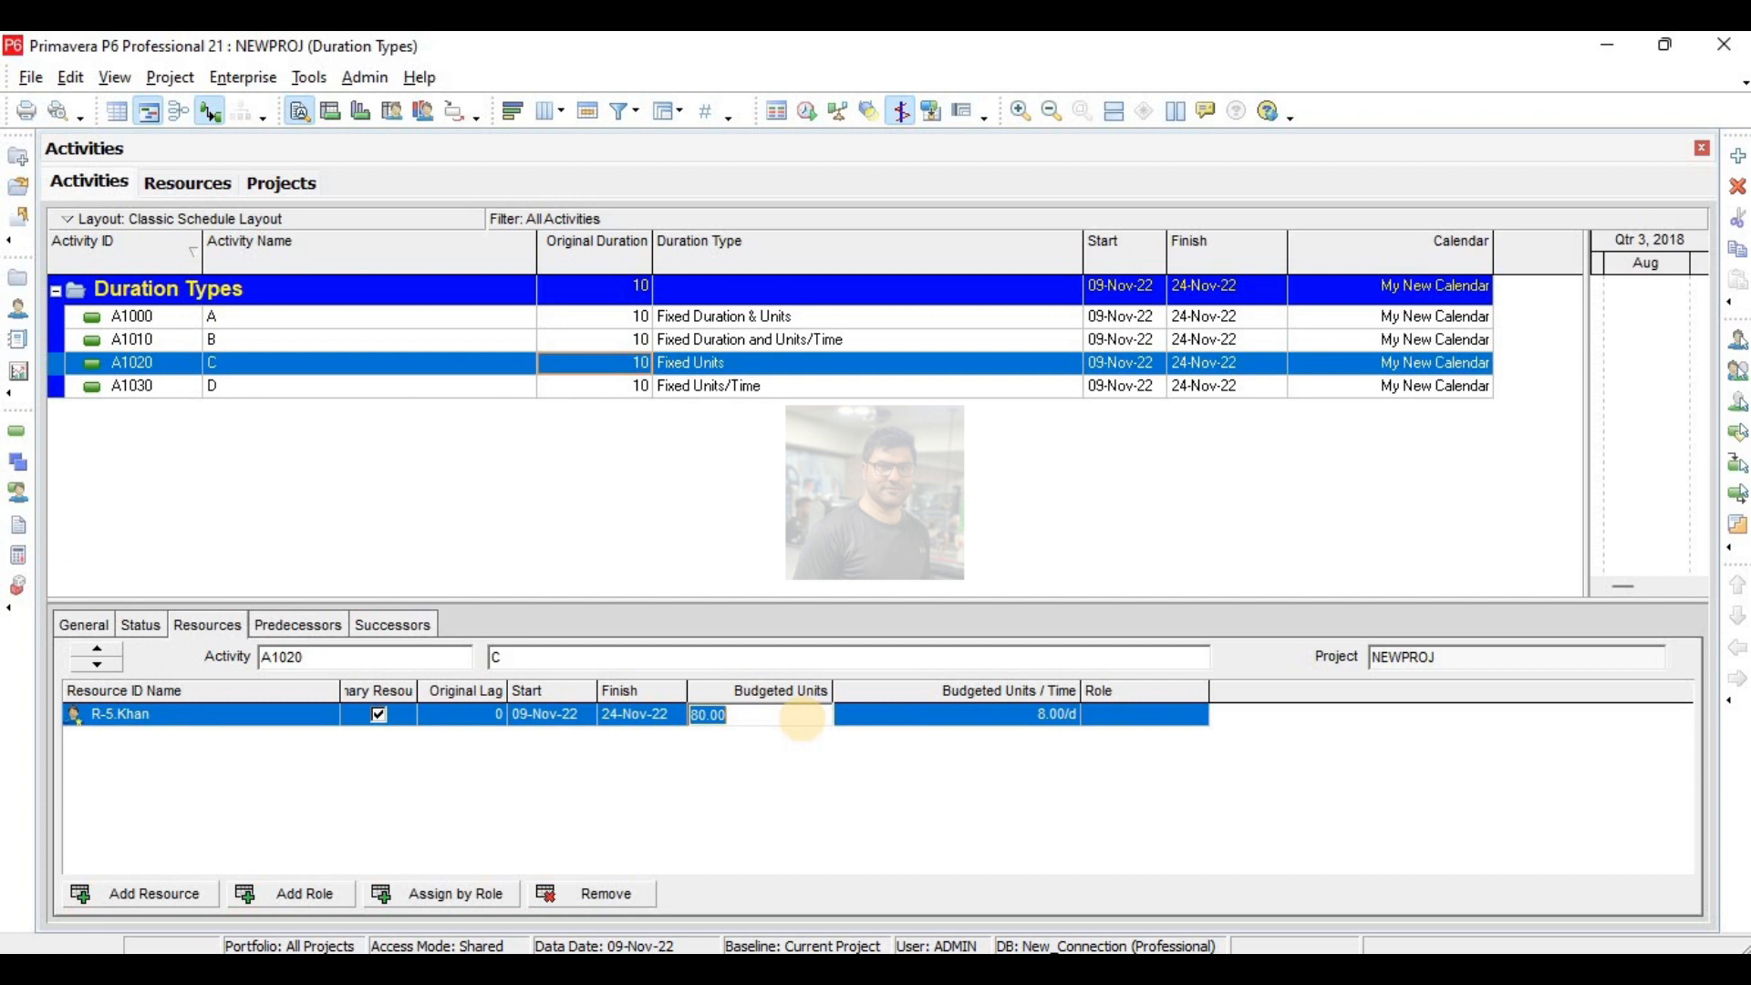
{"action": "type", "text": "160"}
{"action": "left_click", "coordinate": [803, 718]}
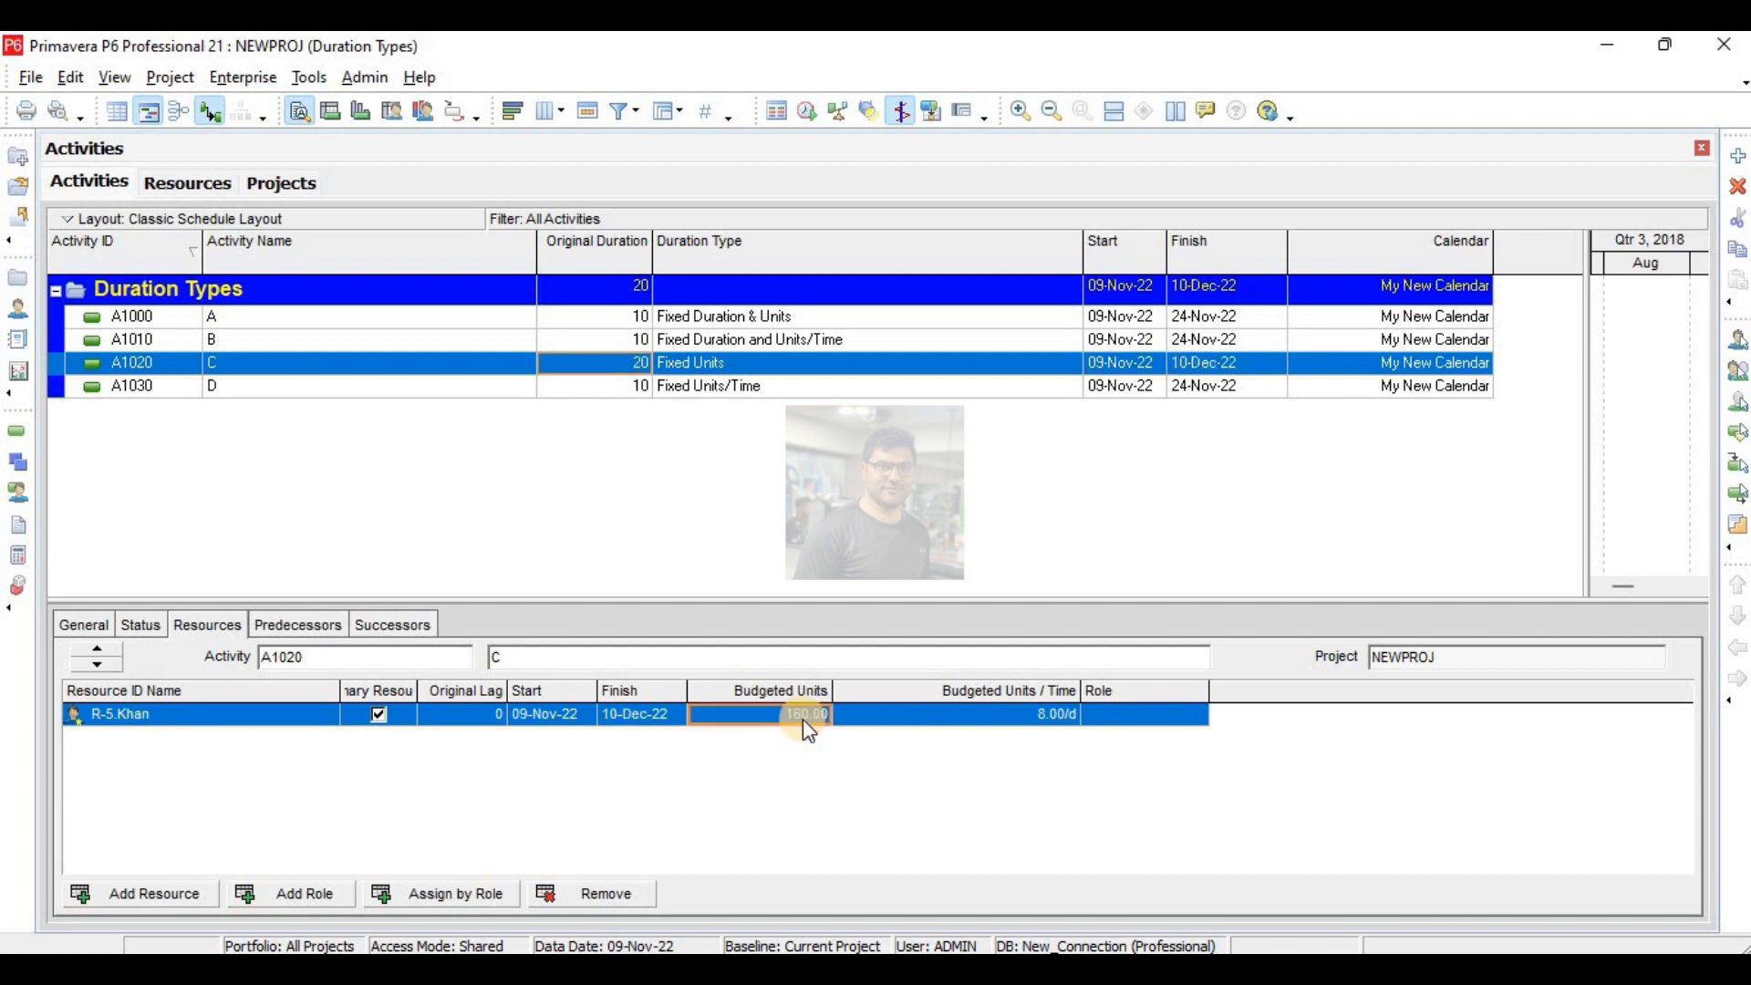
{"action": "type", "text": "80"}
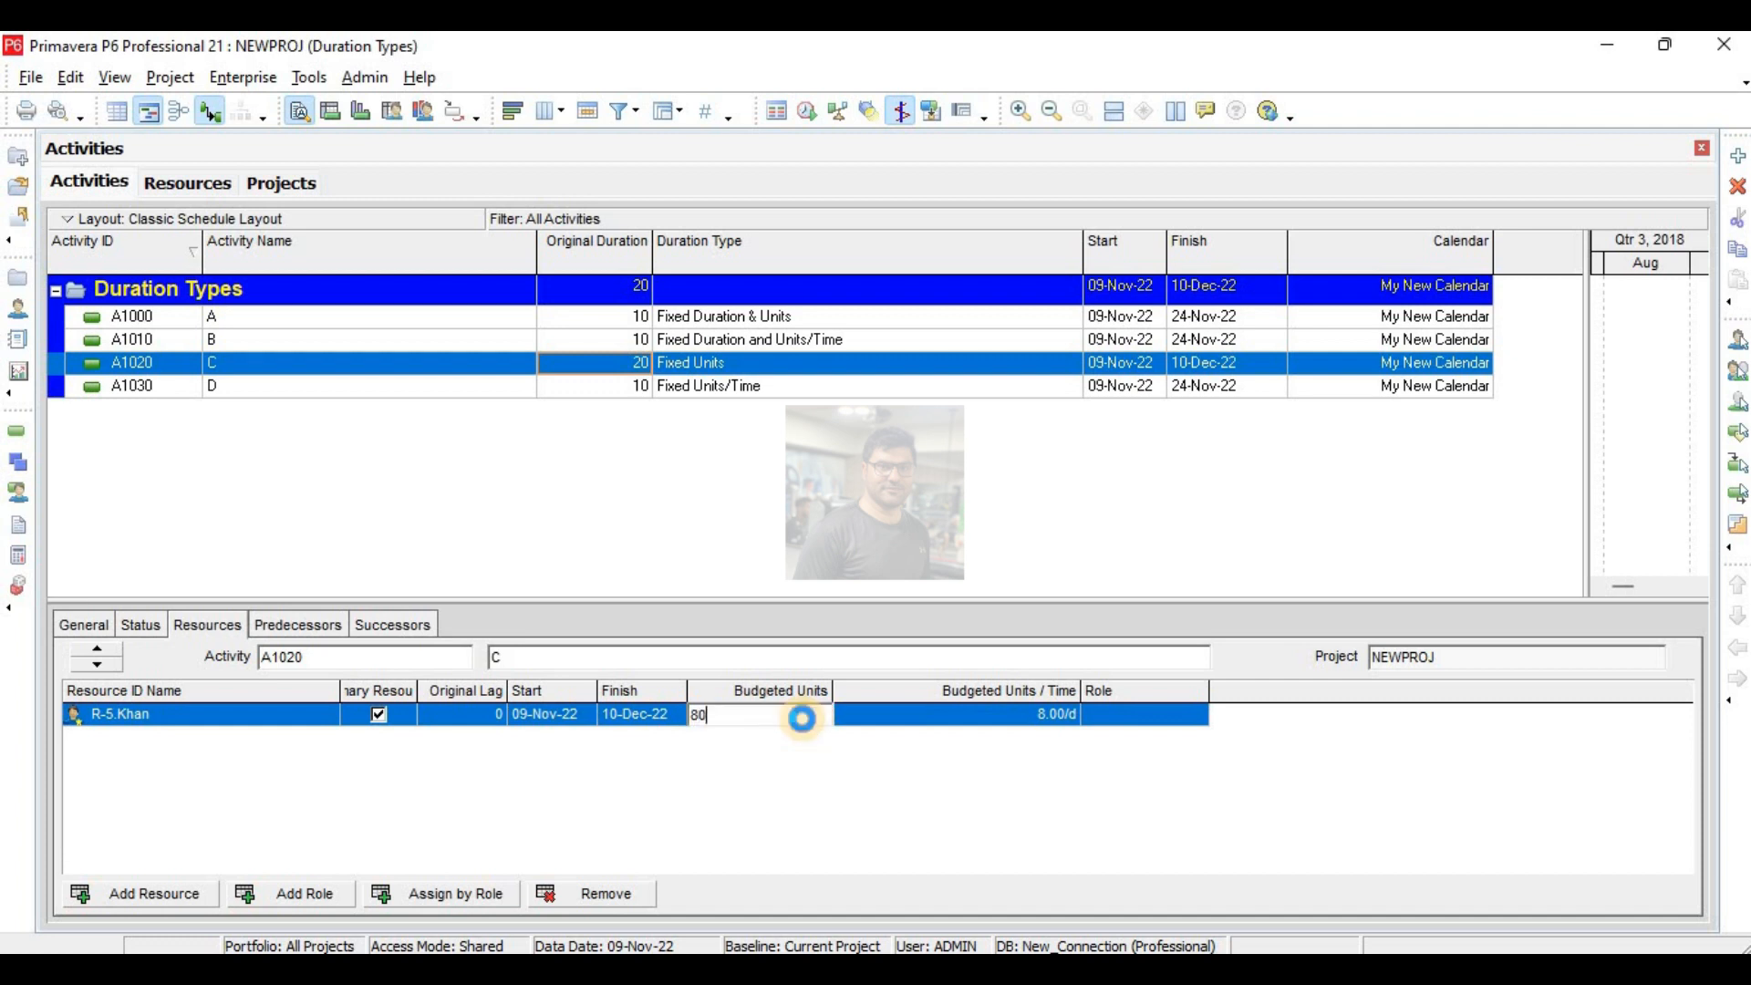
{"action": "key", "text": "Return"}
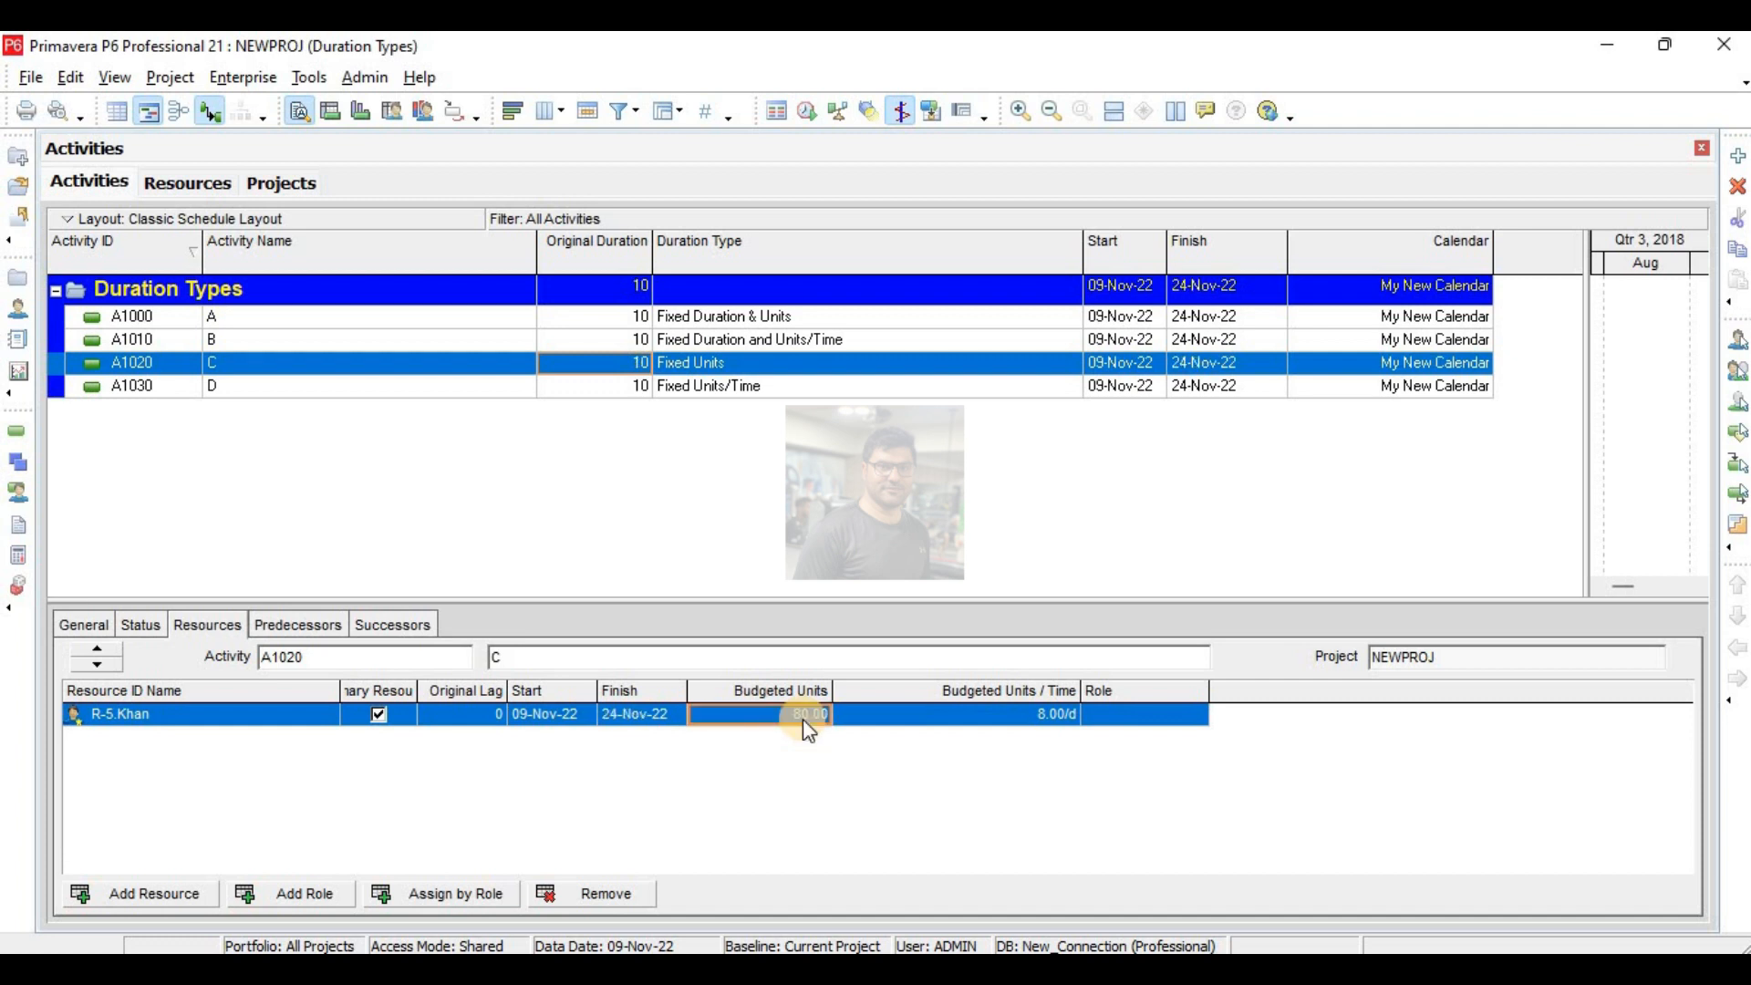
- Try original durations of 20 and 5 days for activity D
{"action": "left_click", "coordinate": [614, 388]}
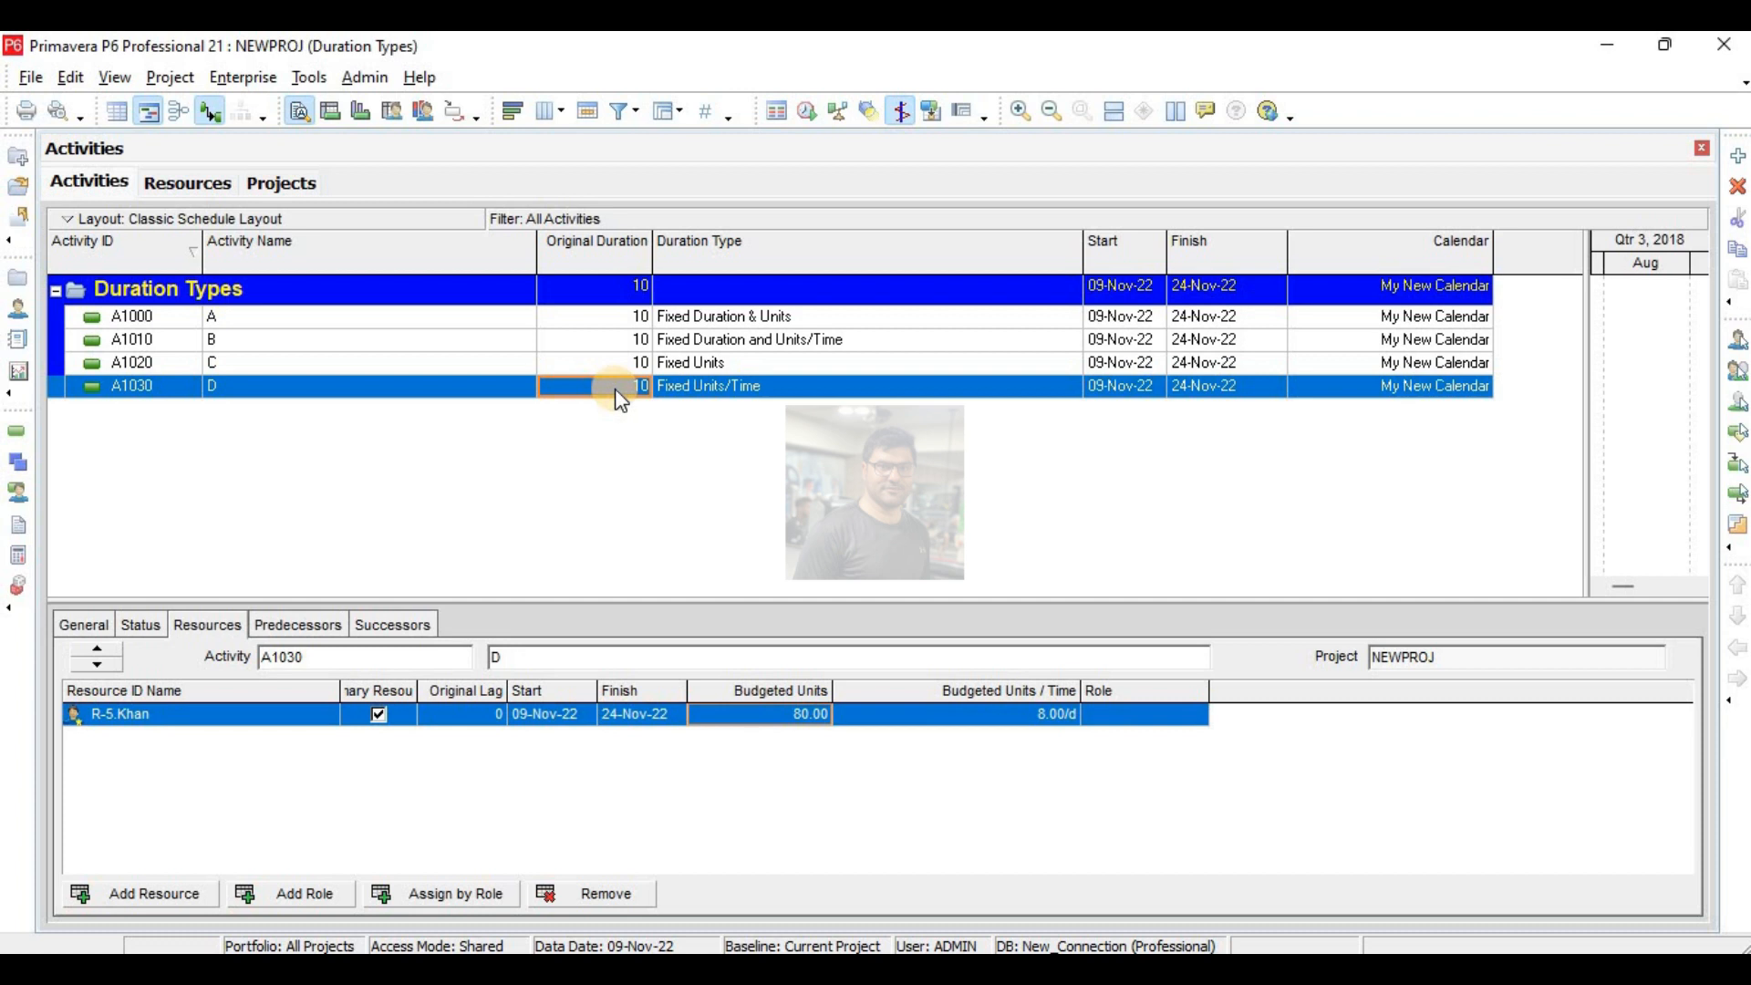
{"action": "left_click", "coordinate": [727, 365]}
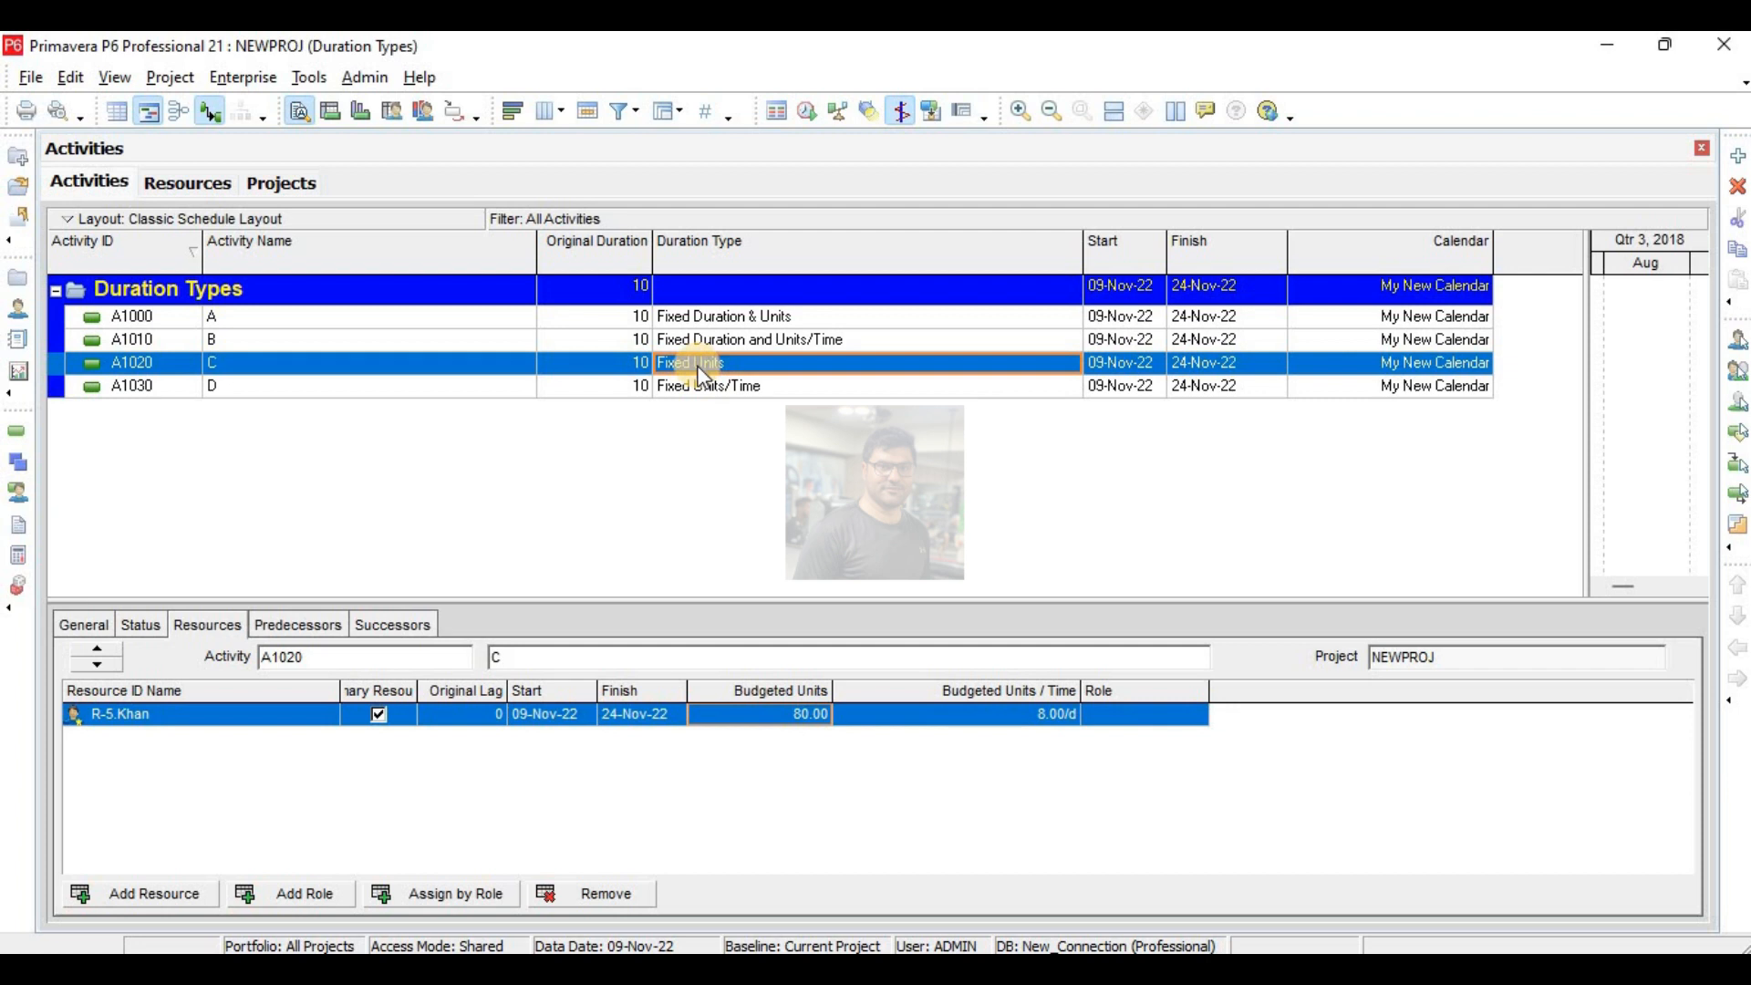
{"action": "left_click", "coordinate": [692, 391]}
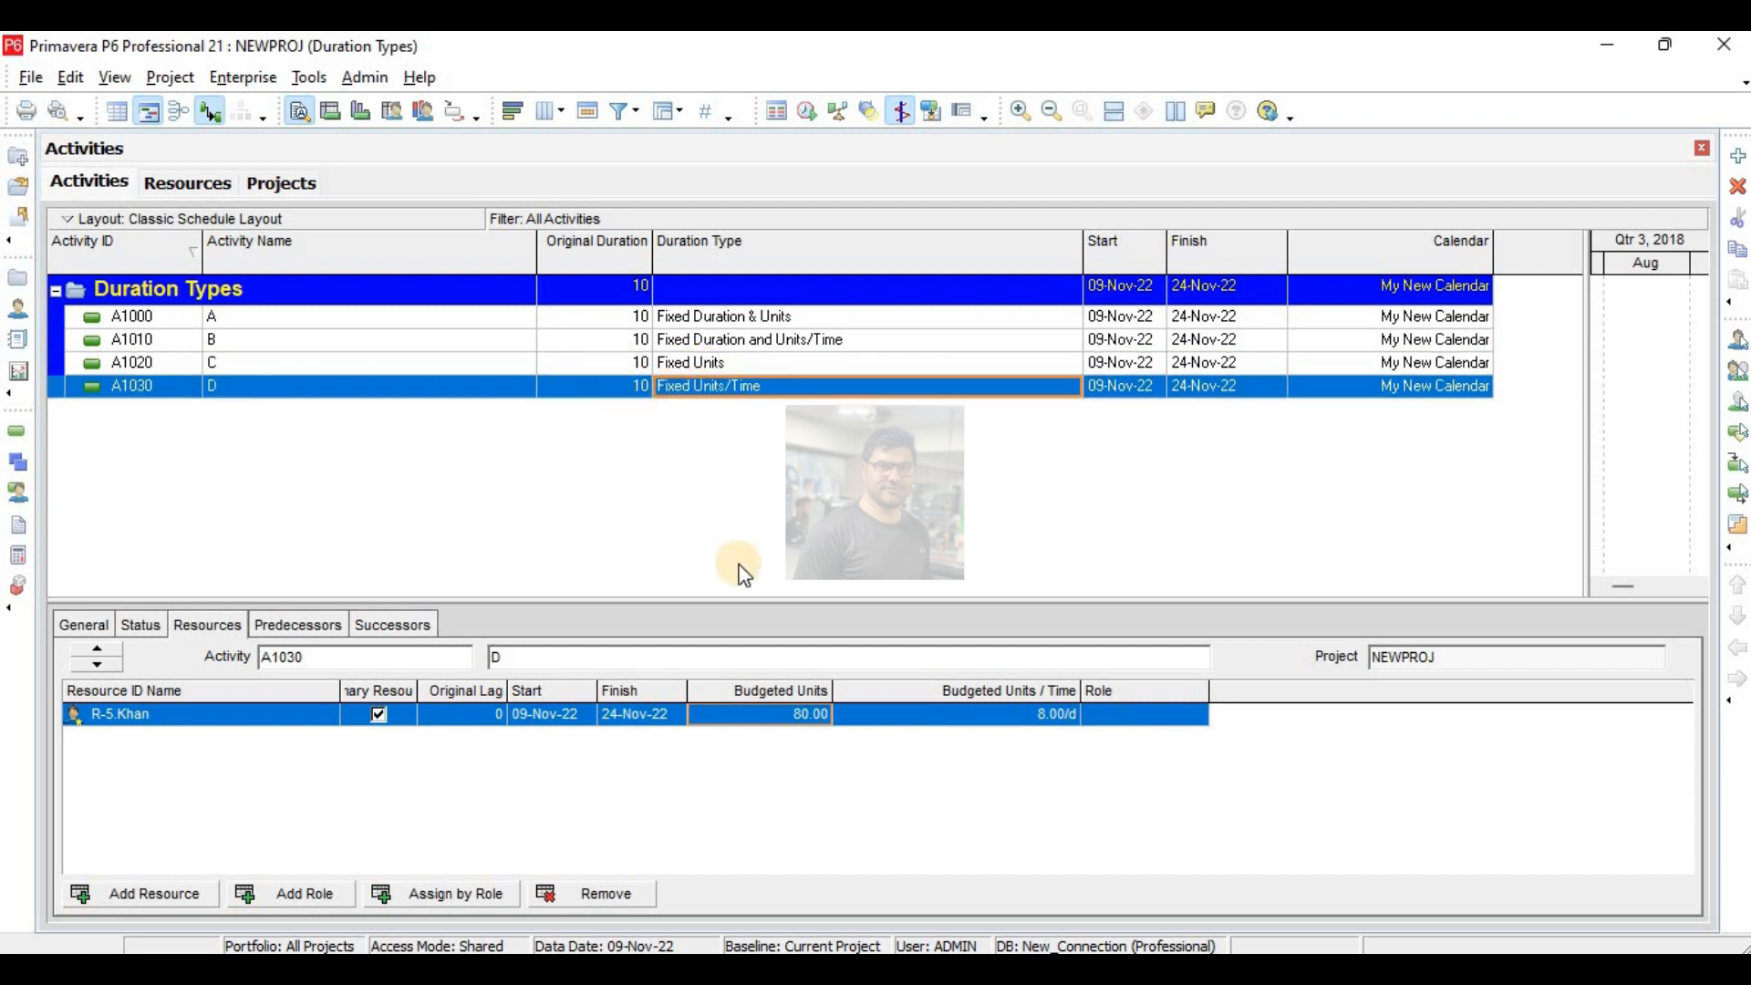
{"action": "left_click", "coordinate": [623, 392]}
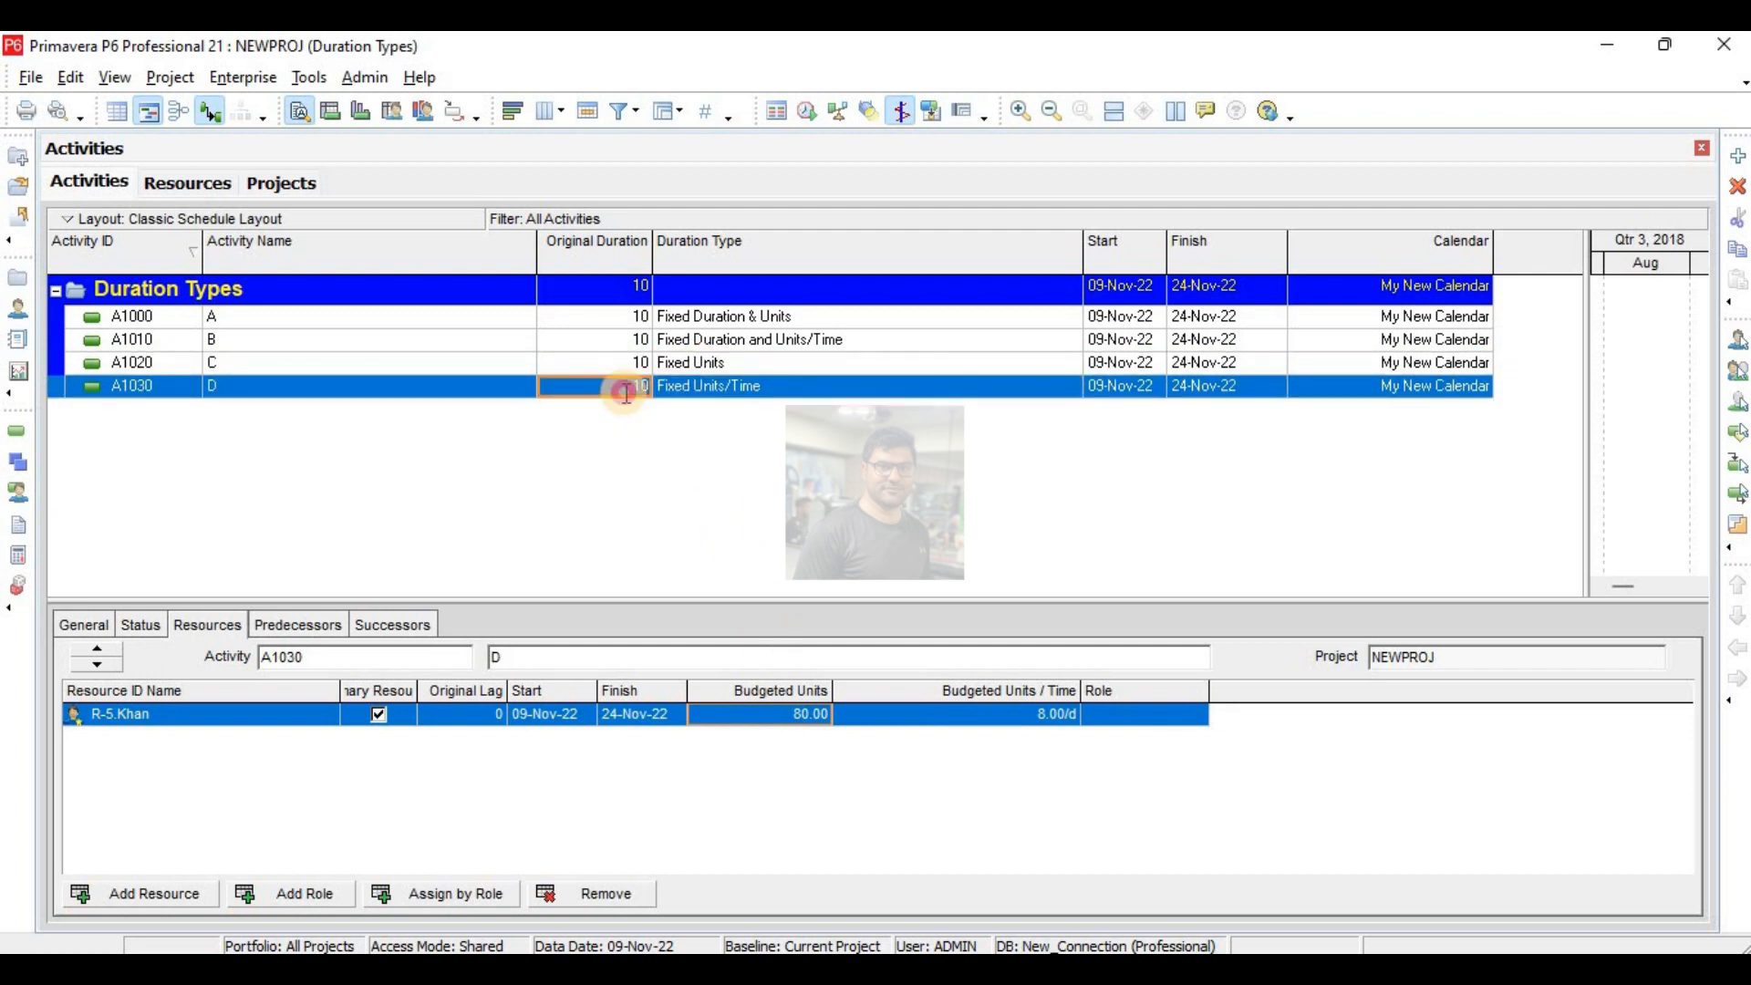
{"action": "left_click", "coordinate": [624, 393]}
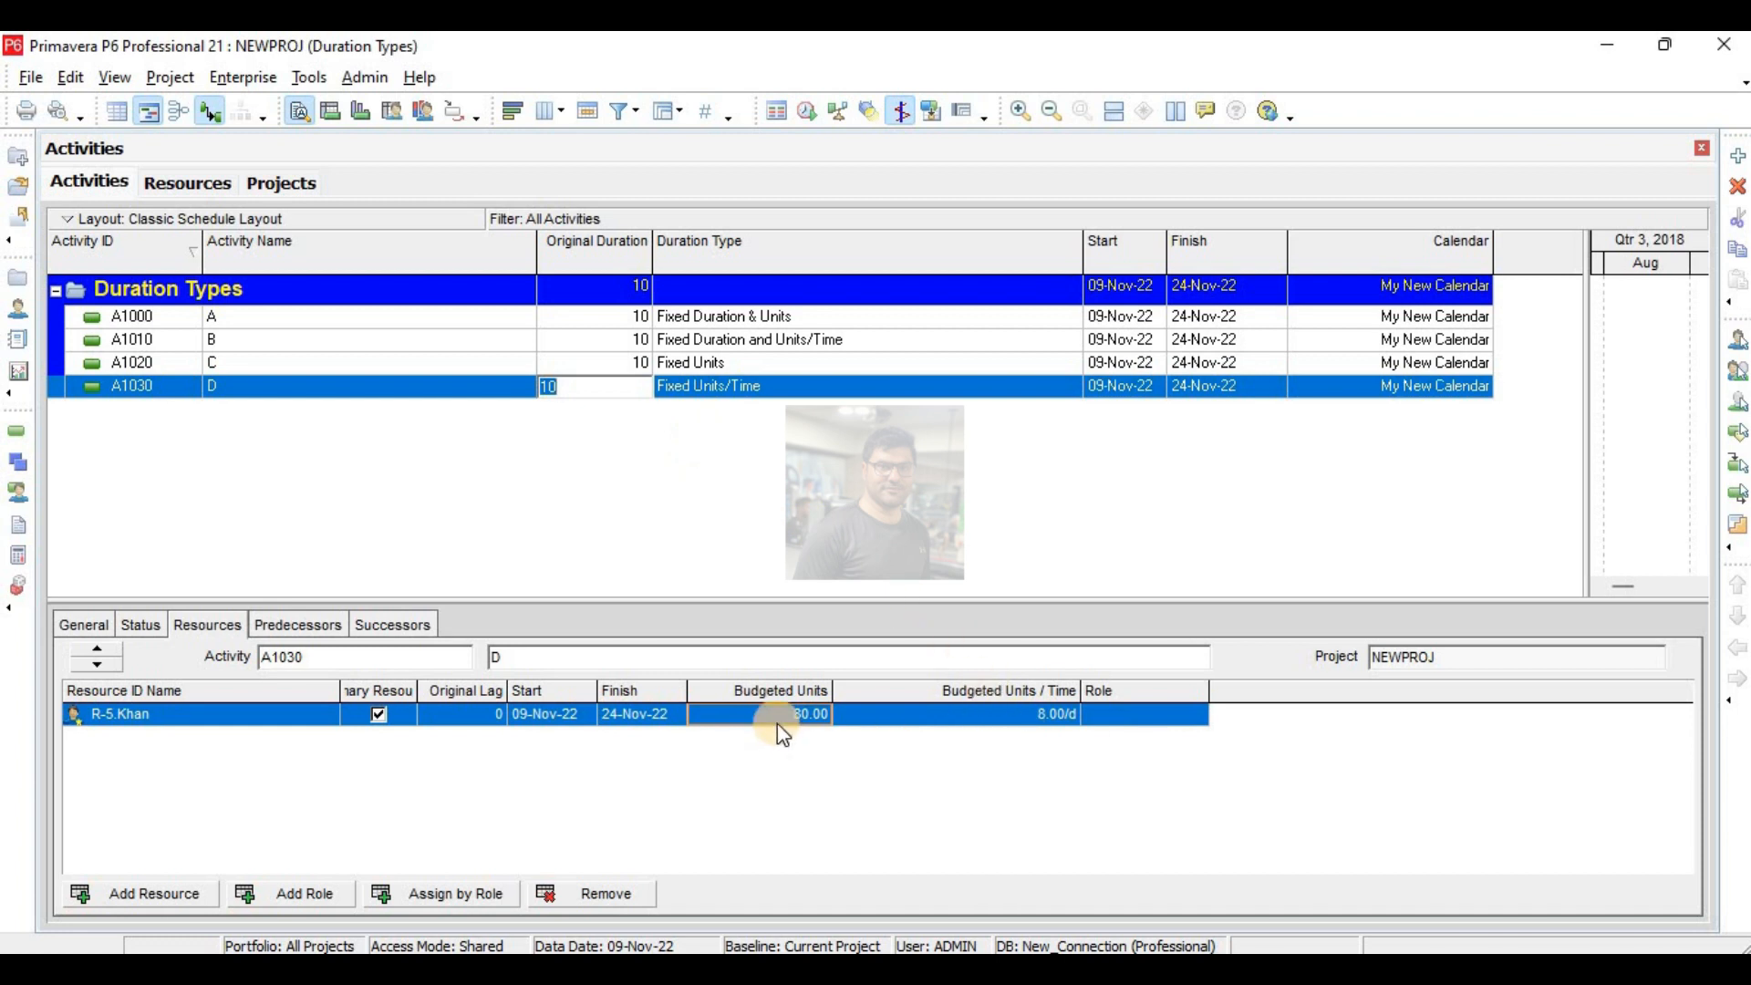
{"action": "type", "text": "20"}
{"action": "key", "text": "Return"}
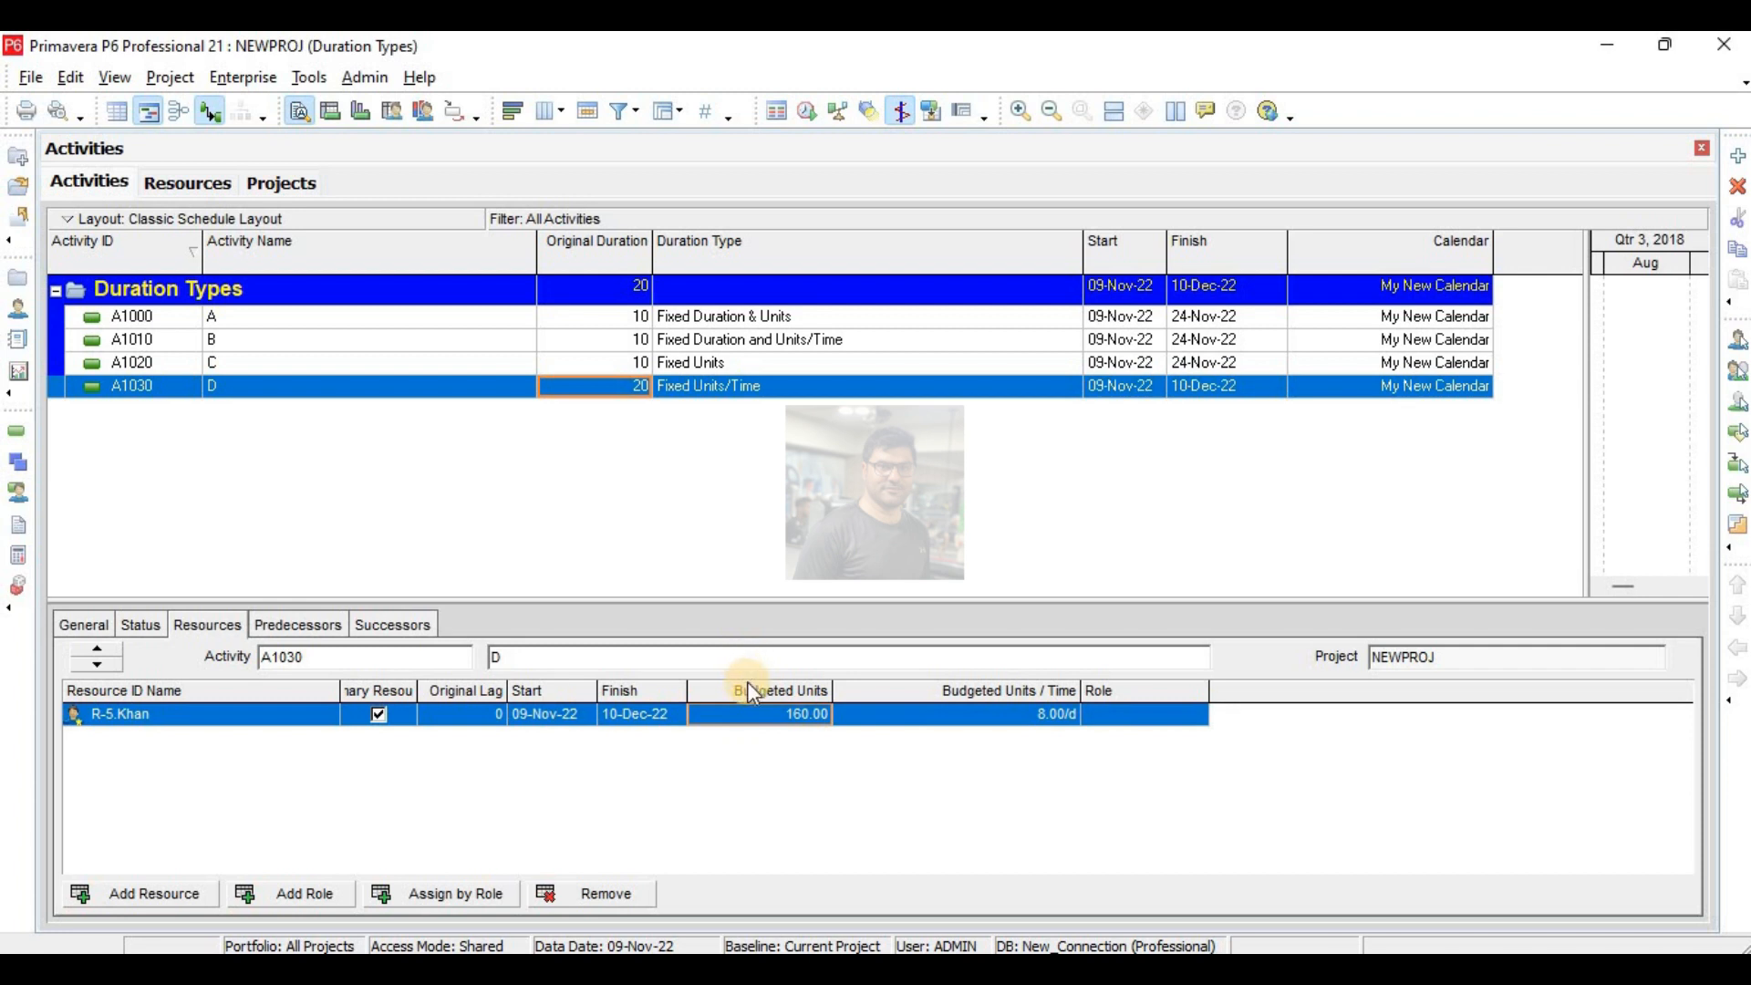
{"action": "type", "text": "5"}
{"action": "key", "text": "Return"}
- Set the budgeted units of activity D's resource to 80
{"action": "left_click", "coordinate": [813, 714]}
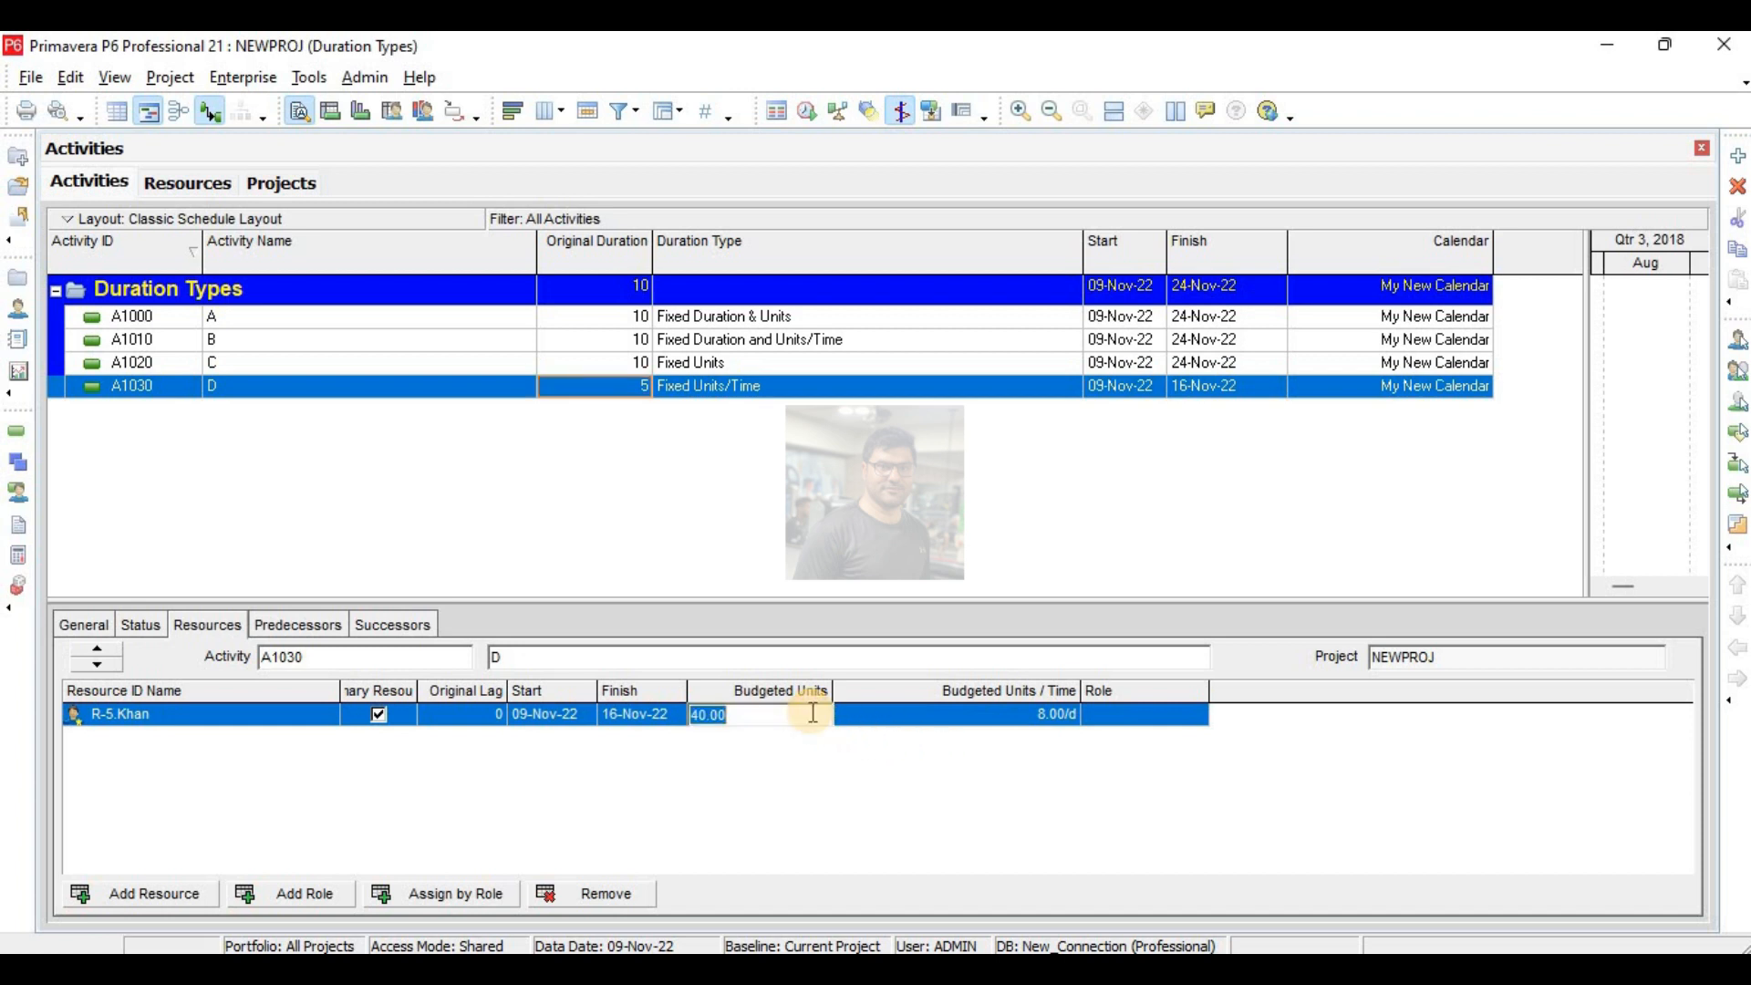
{"action": "type", "text": "80"}
{"action": "key", "text": "Return"}
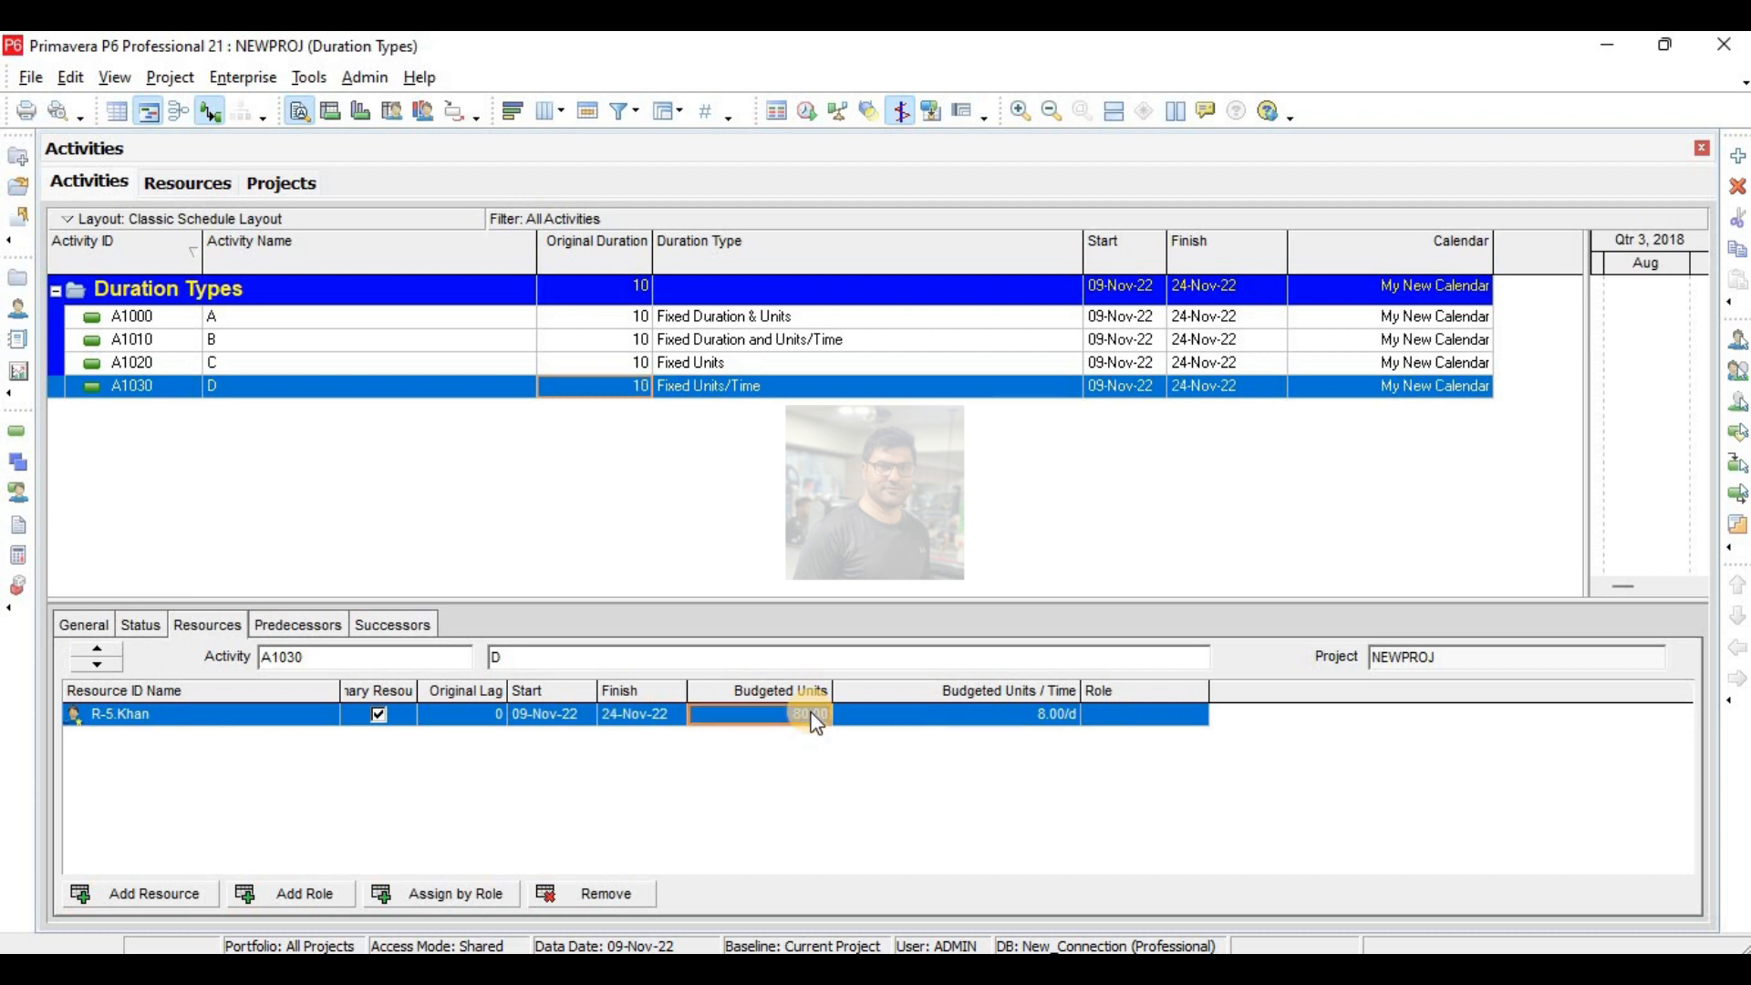
- Set the budgeted units/time of activity D's resource first to 16 per day and finally to 80 per day
{"action": "left_click", "coordinate": [977, 713]}
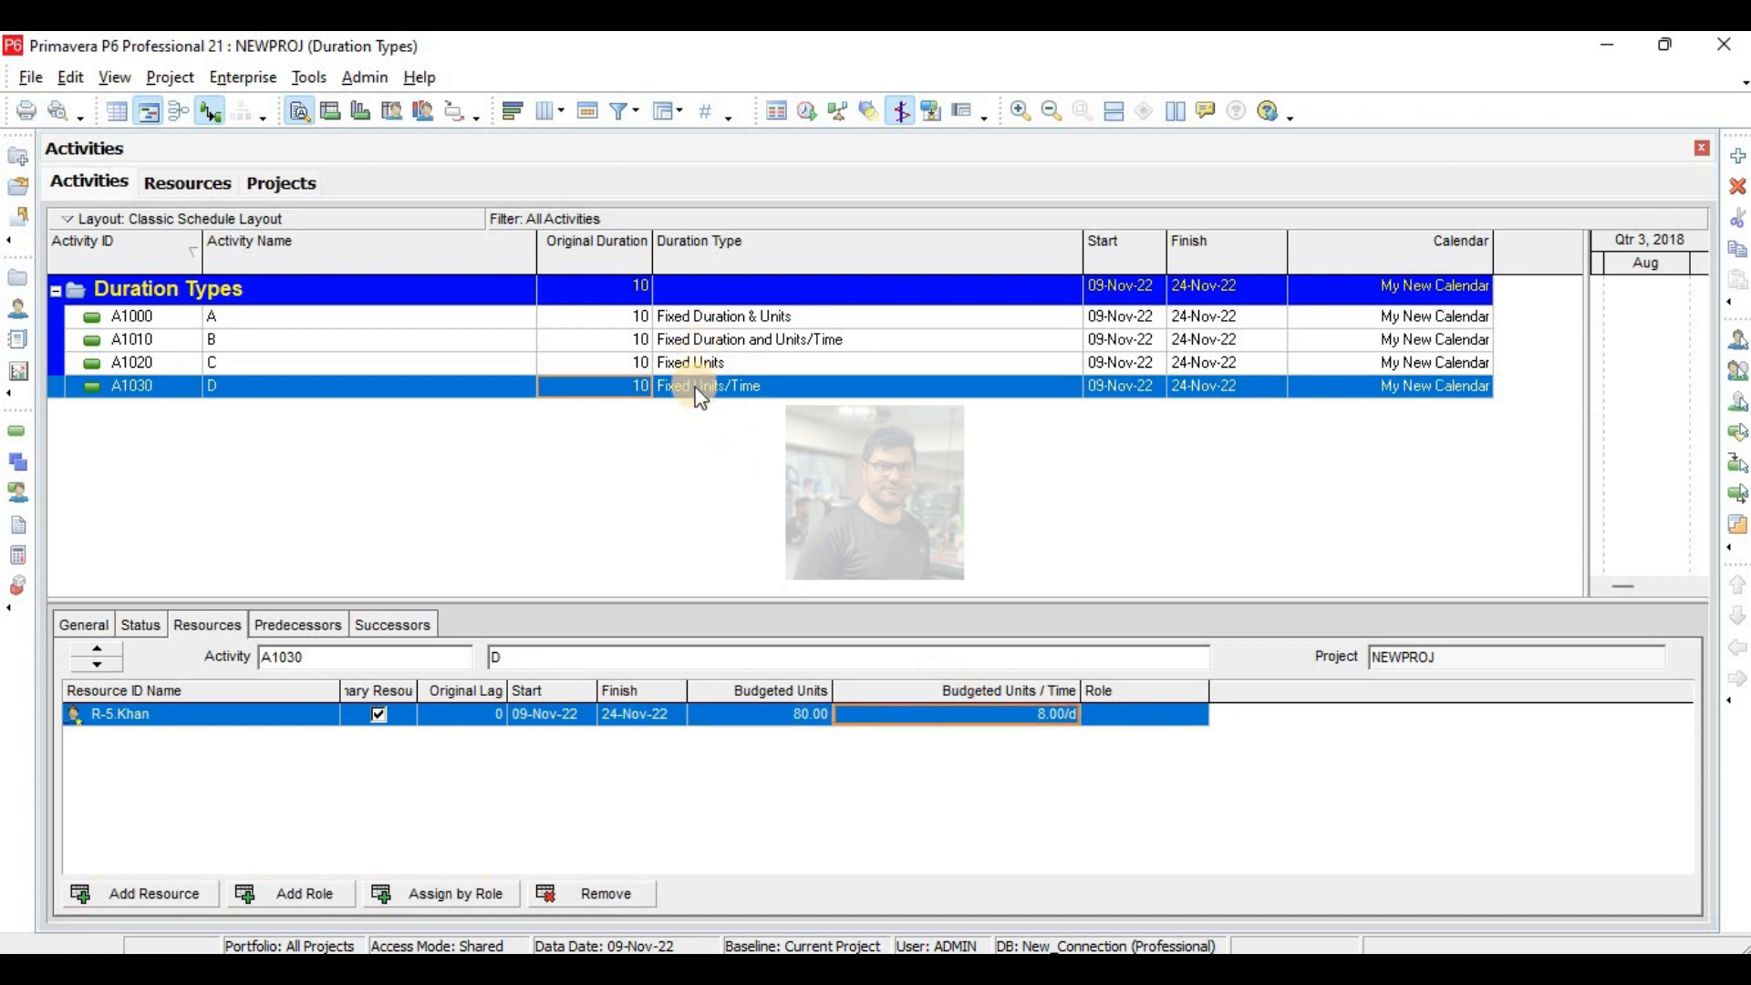
{"action": "left_click", "coordinate": [1017, 720]}
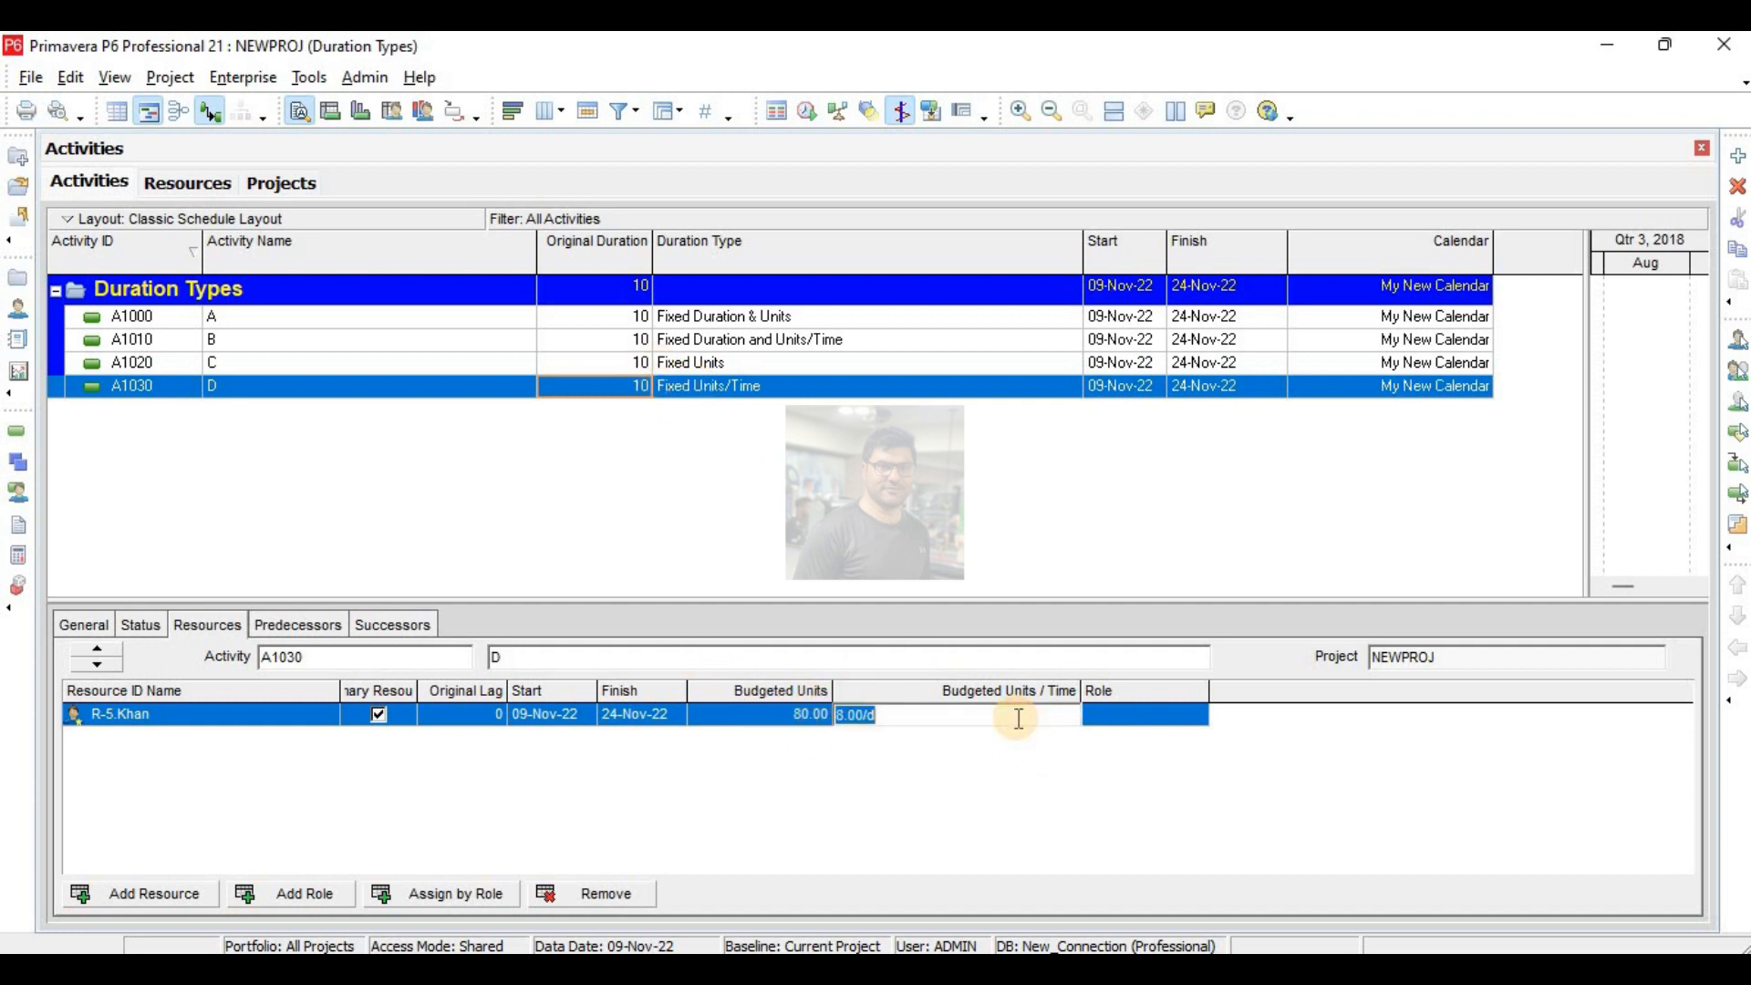
{"action": "type", "text": "16"}
{"action": "key", "text": "Return"}
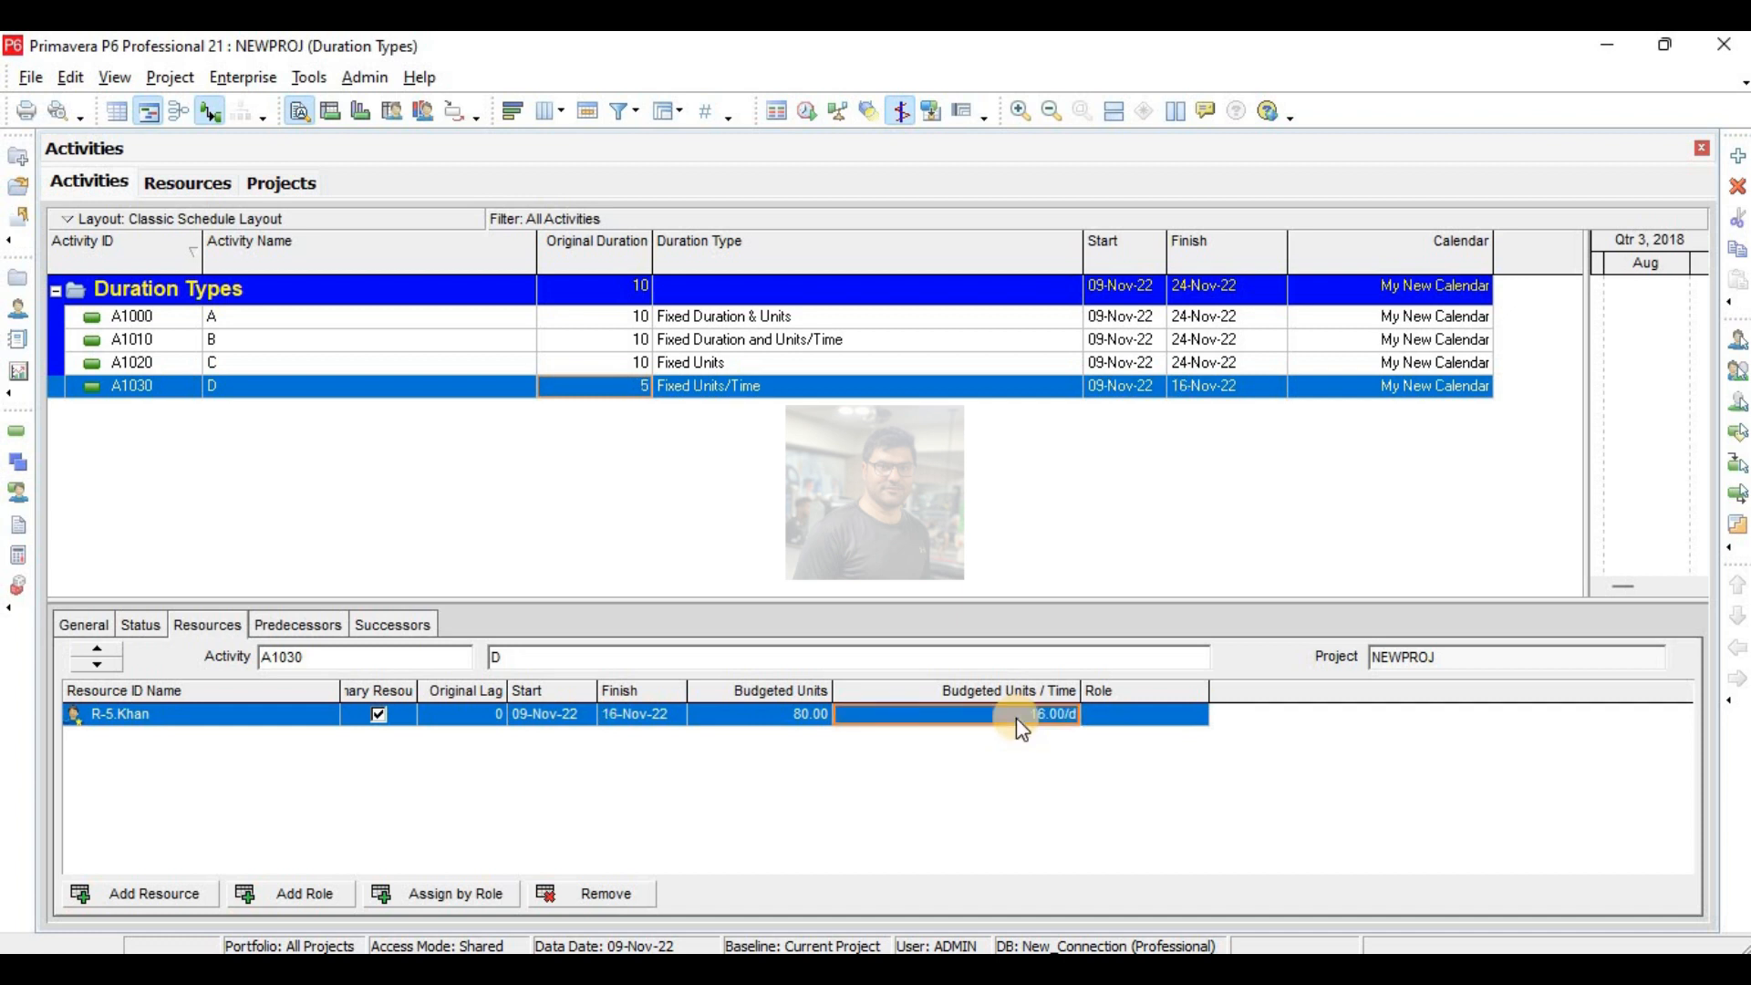
{"action": "left_click", "coordinate": [1016, 719]}
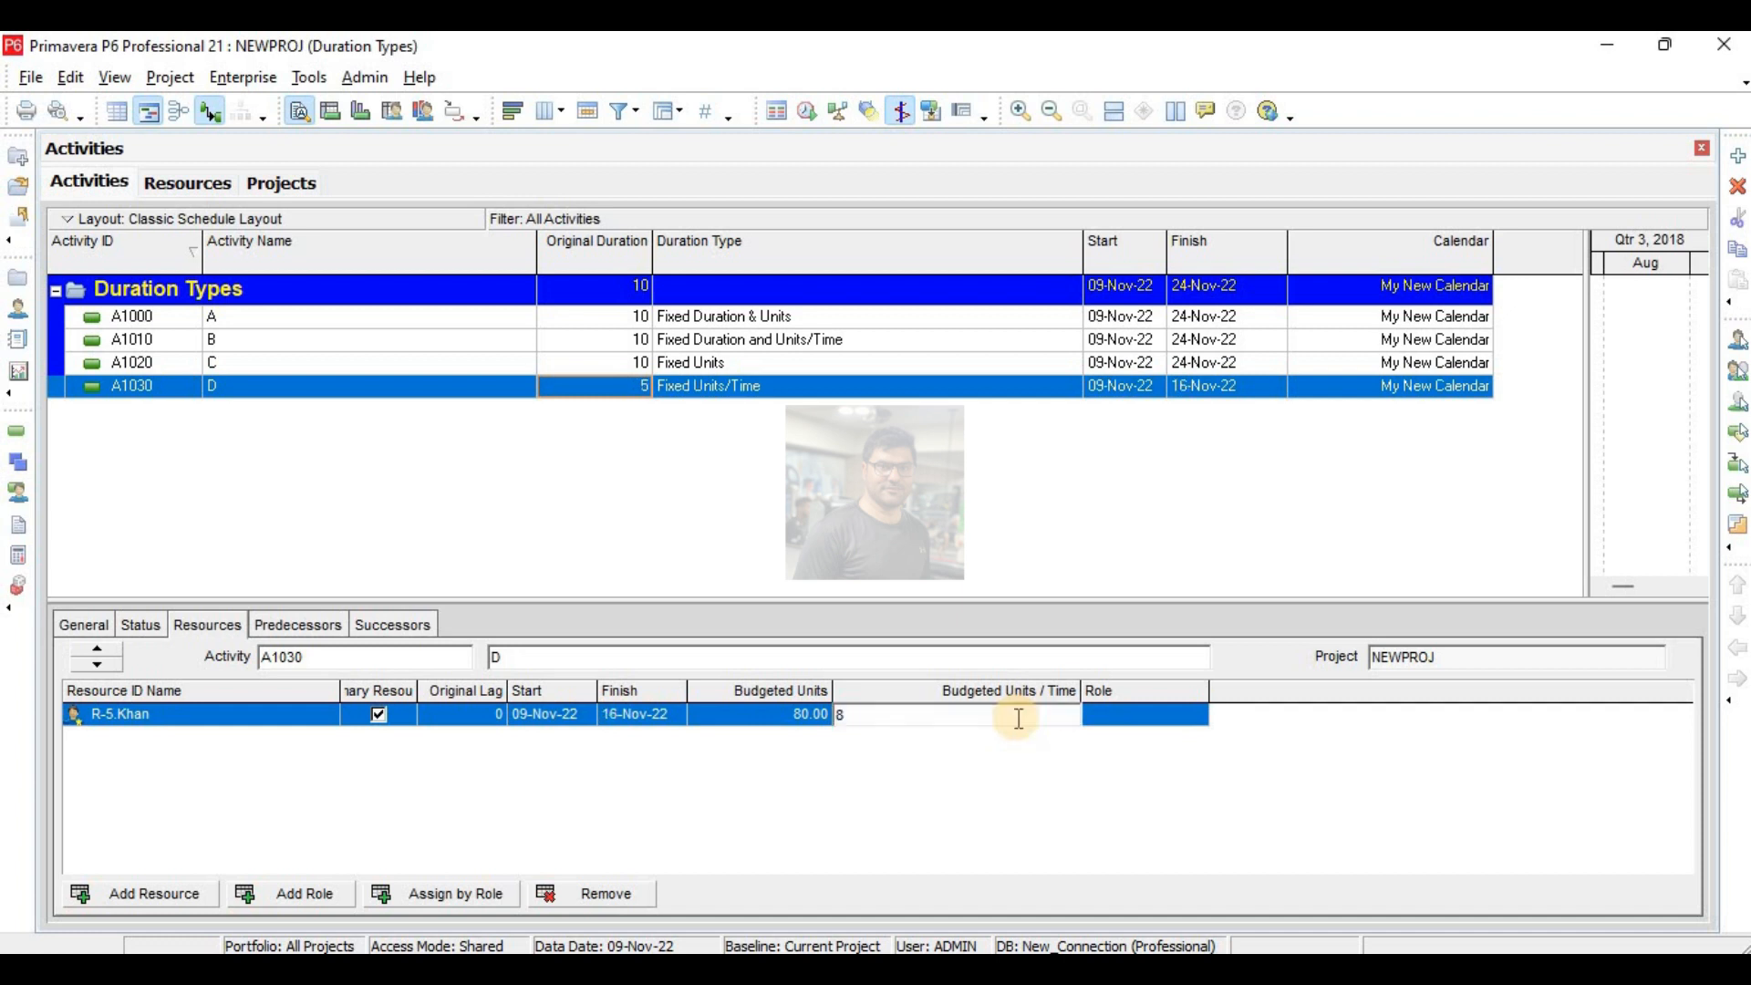
{"action": "type", "text": "80"}
{"action": "key", "text": "Return"}
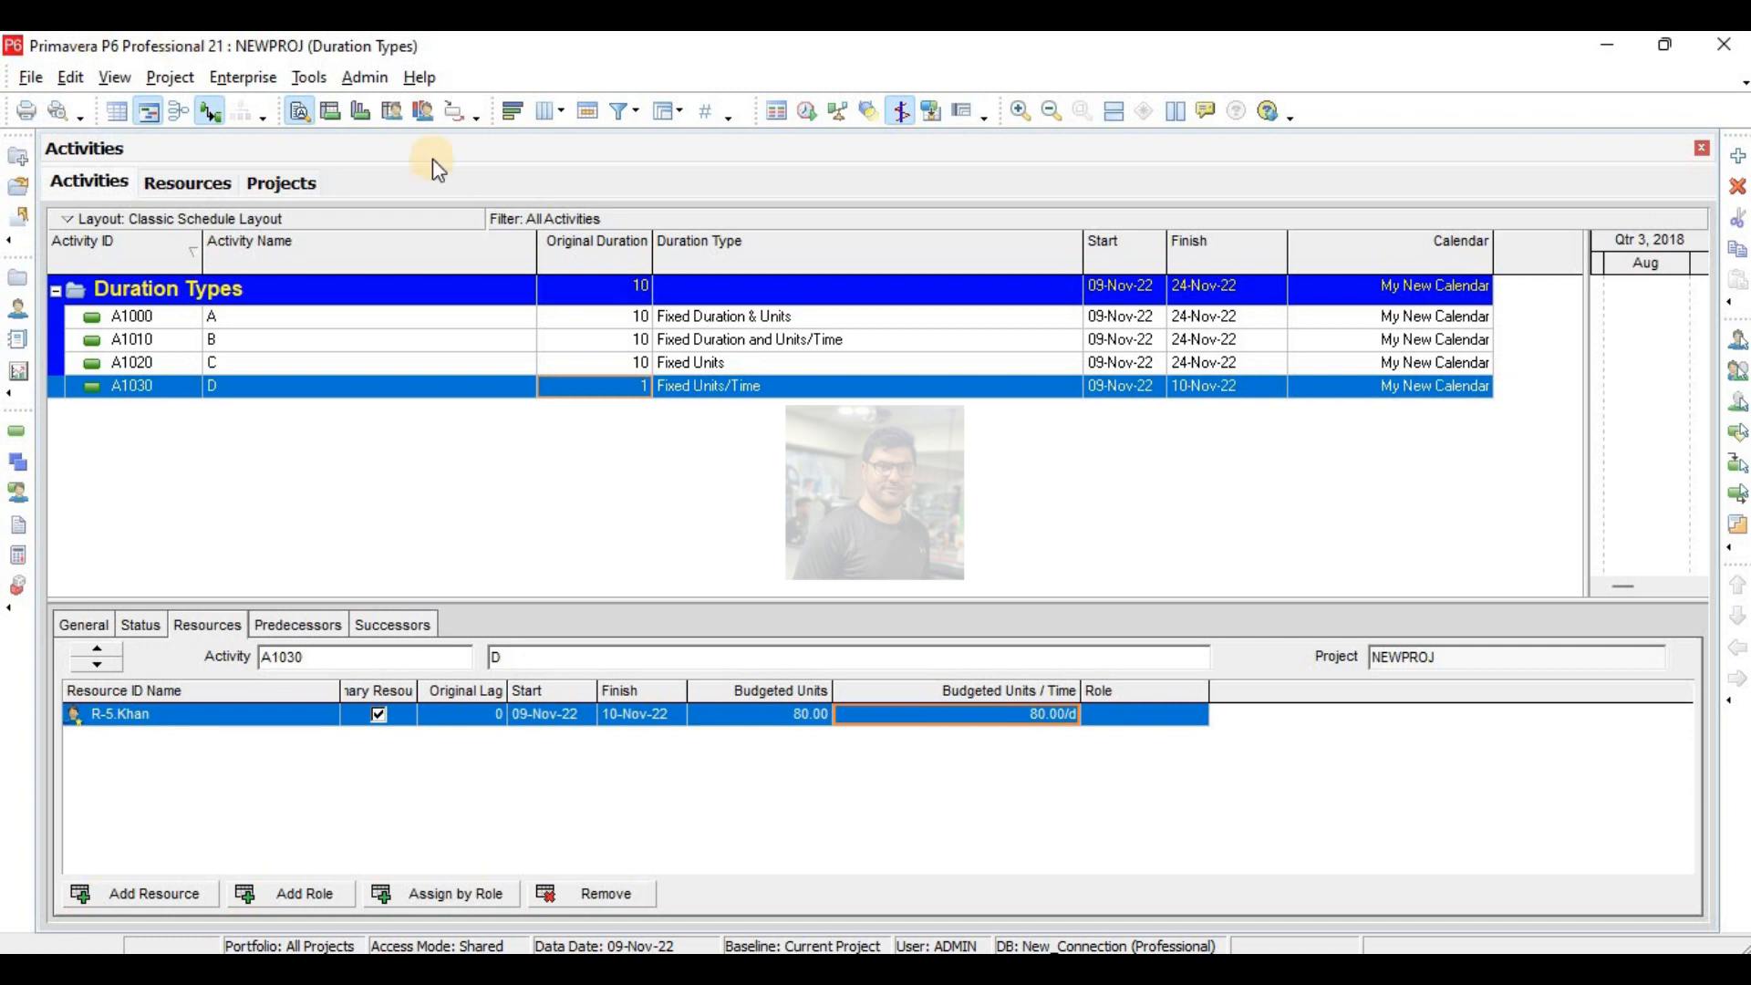
{"action": "left_click", "coordinate": [710, 319]}
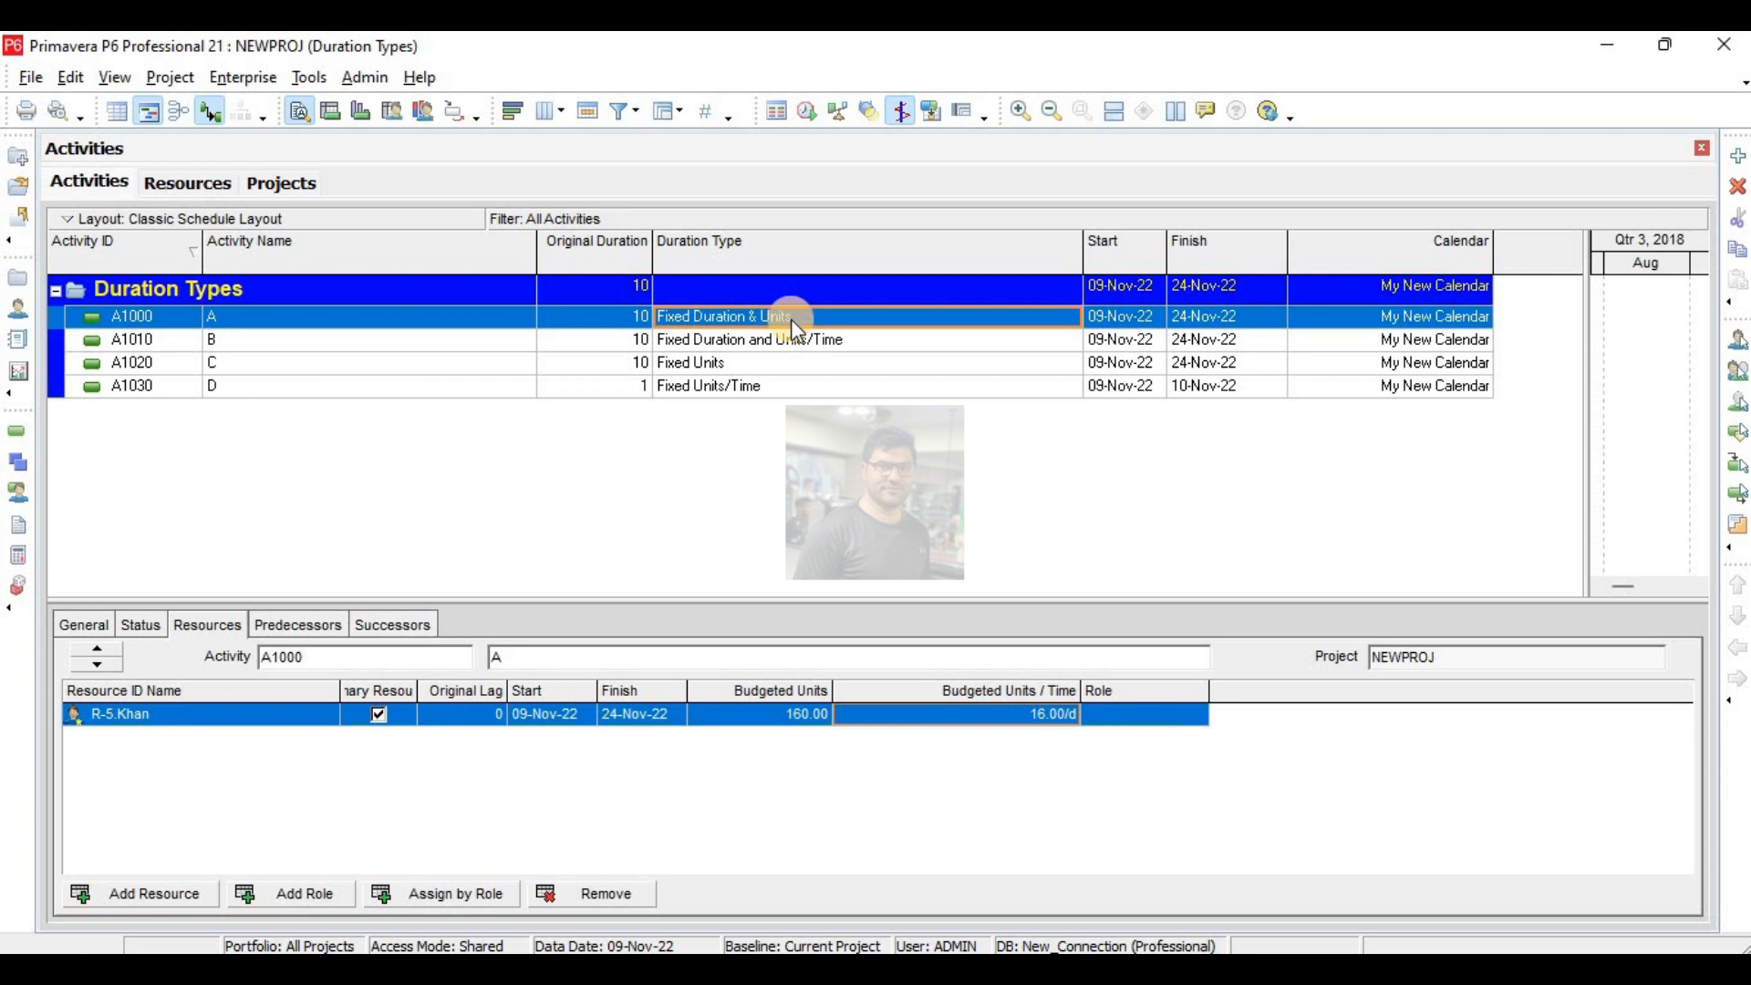
{"action": "left_click", "coordinate": [769, 388]}
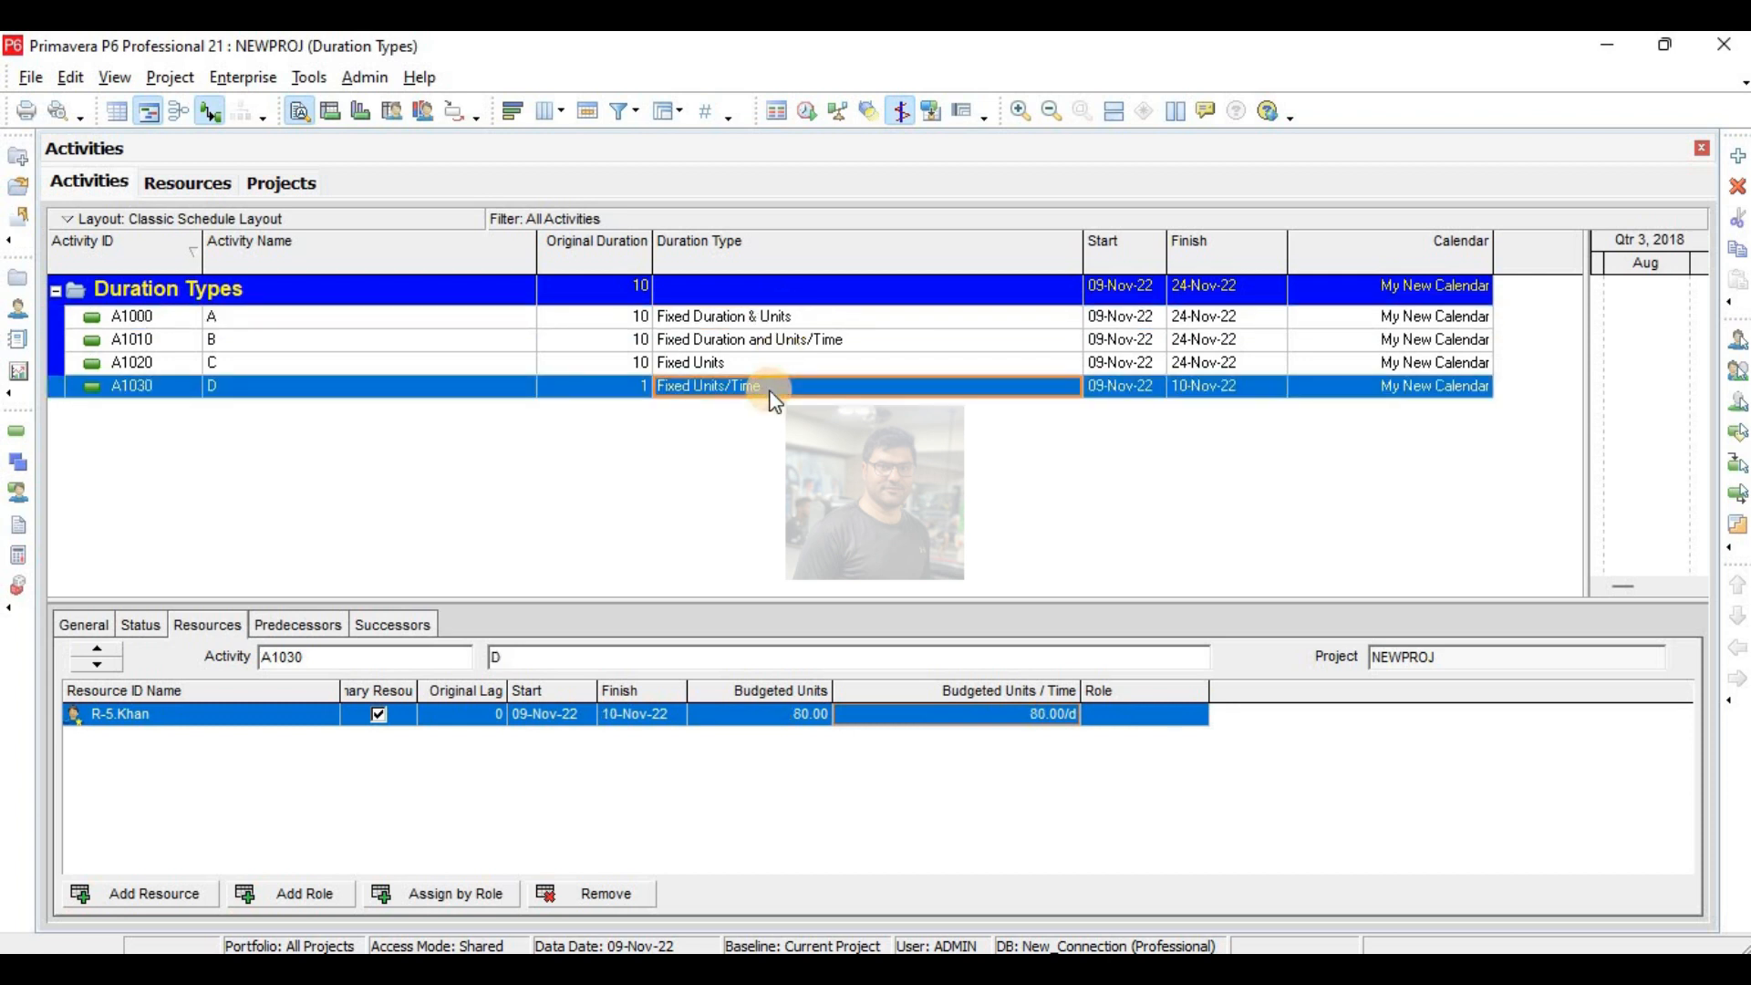